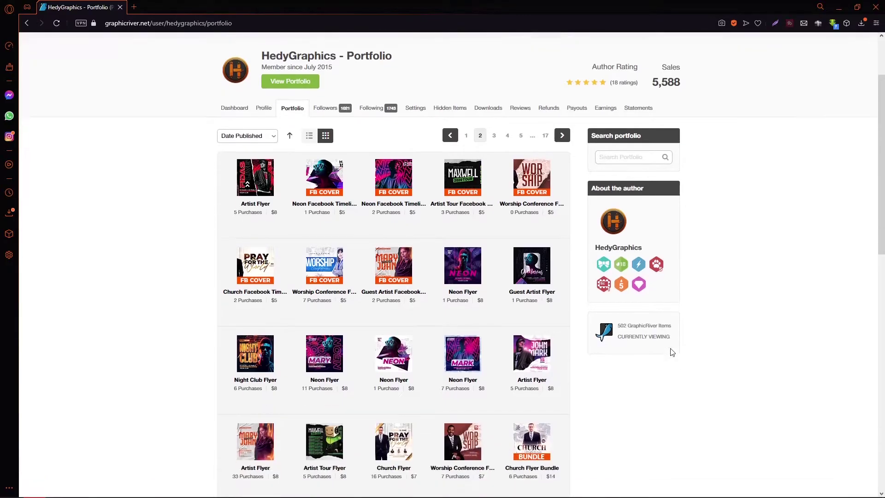
Step: Open the page for uploading a new item to GraphicRiver from the author account options
scroll(672, 353, "down", 1)
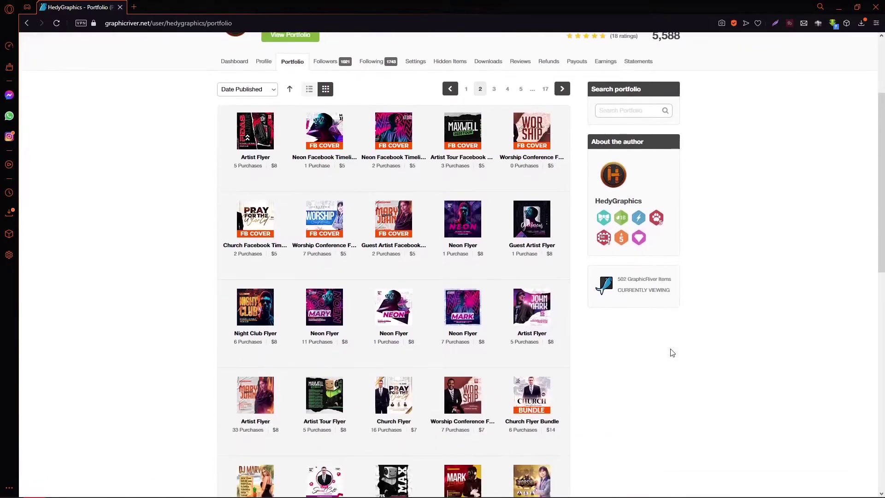
scroll(674, 355, "up", 3)
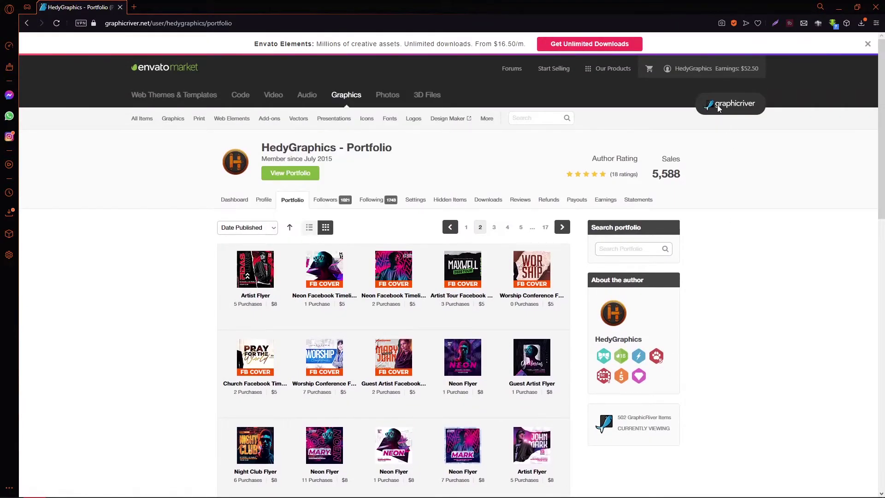
mouse_move(668, 69)
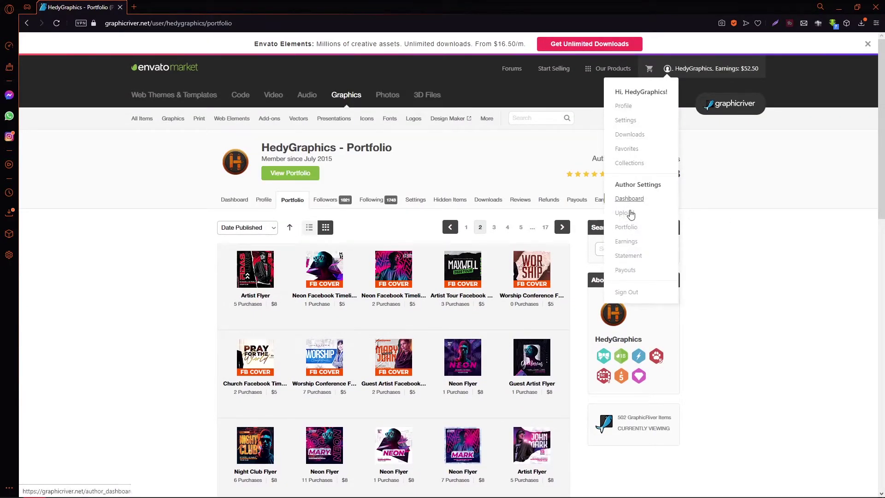
left_click(625, 213)
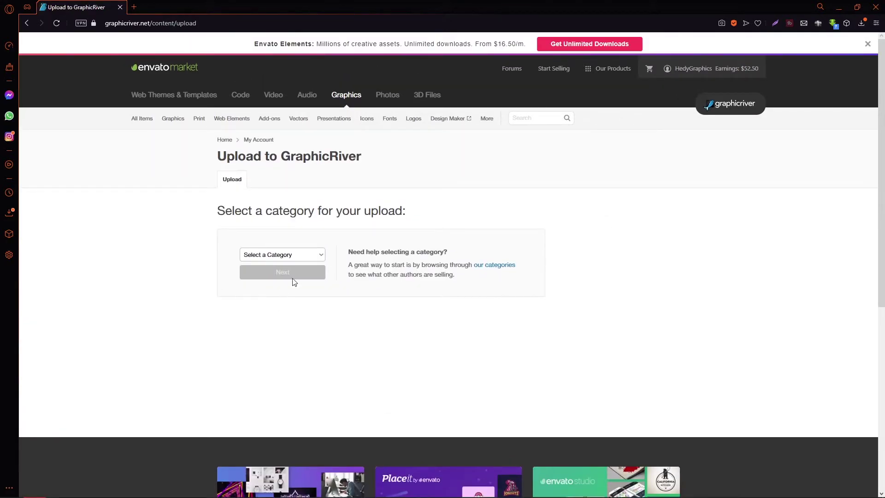
Step: Select Web Elements as the upload category and proceed to the item upload form
left_click(321, 255)
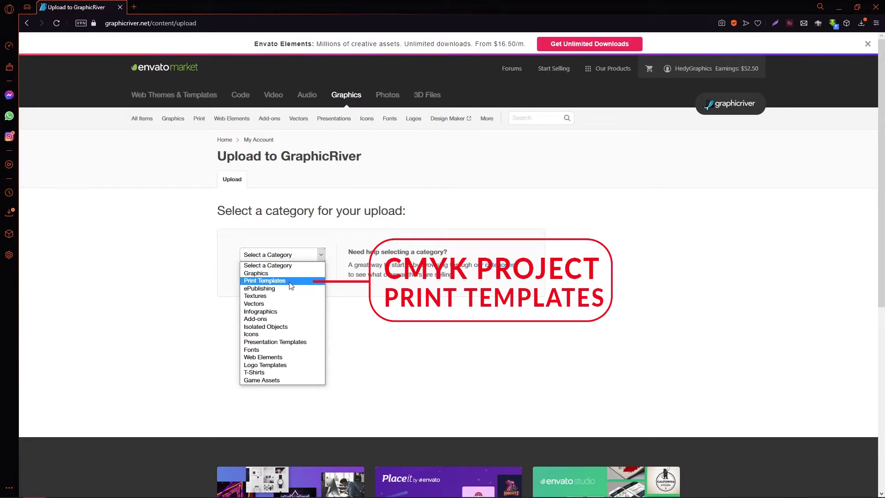
left_click(298, 365)
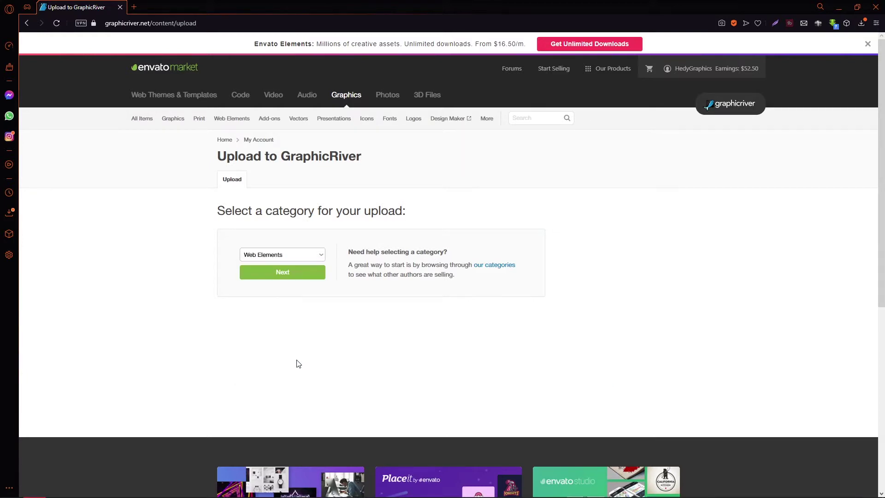
left_click(302, 274)
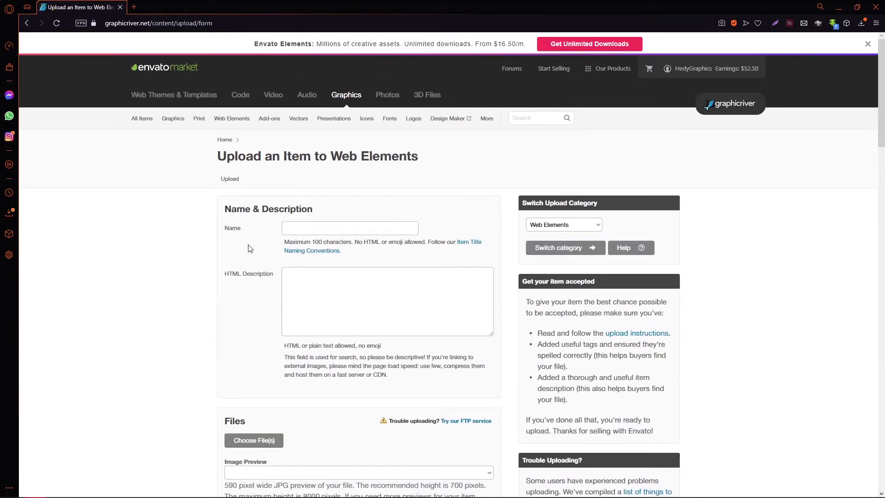
Step: Review the upload form's sections for description, files, category and attributes, tags, pricing and reviewer message
scroll(312, 305, "down", 6)
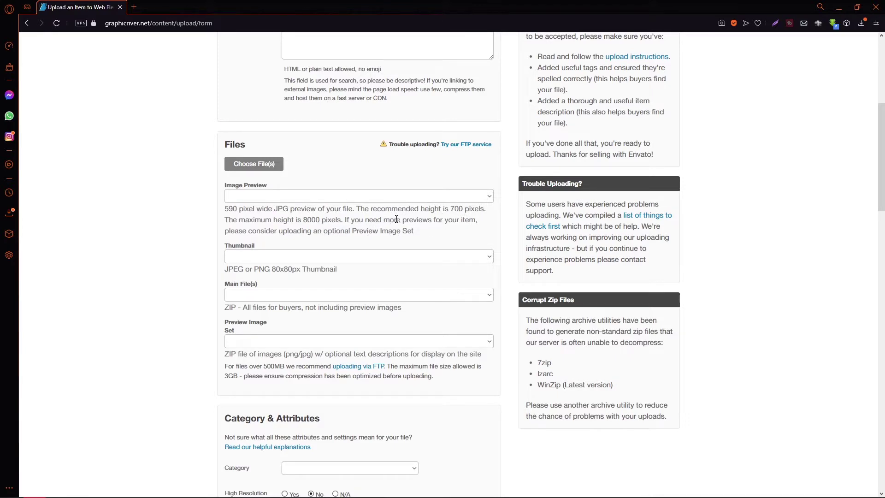
scroll(405, 219, "down", 1)
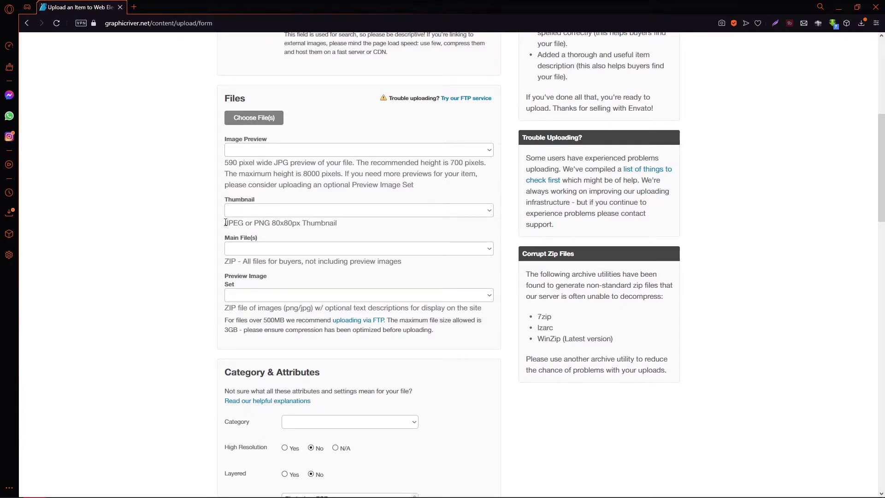
scroll(226, 222, "down", 1)
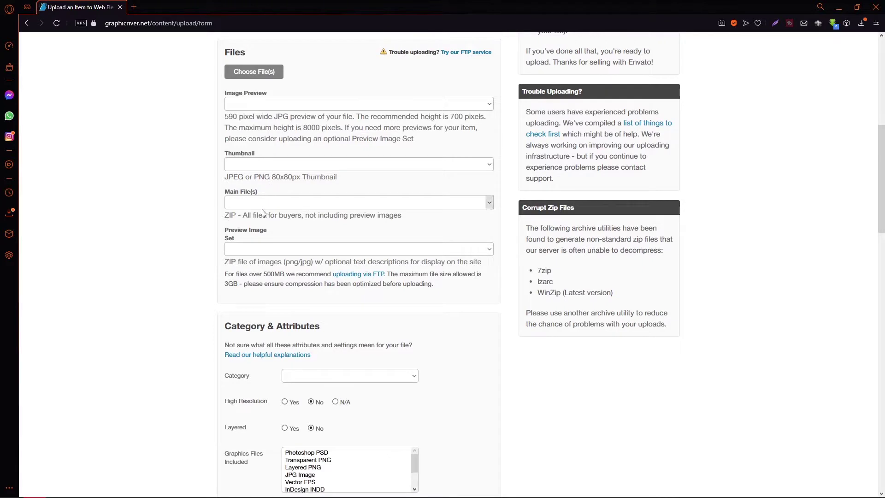
scroll(262, 213, "down", 5)
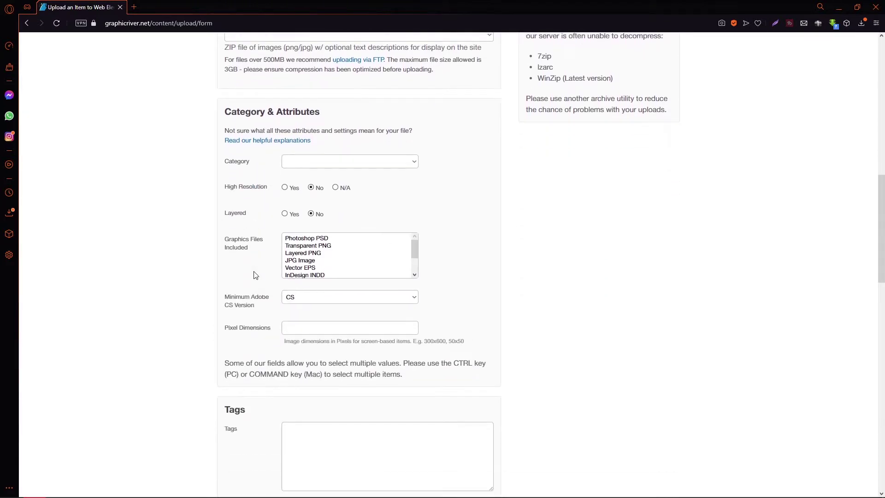
scroll(256, 275, "down", 4)
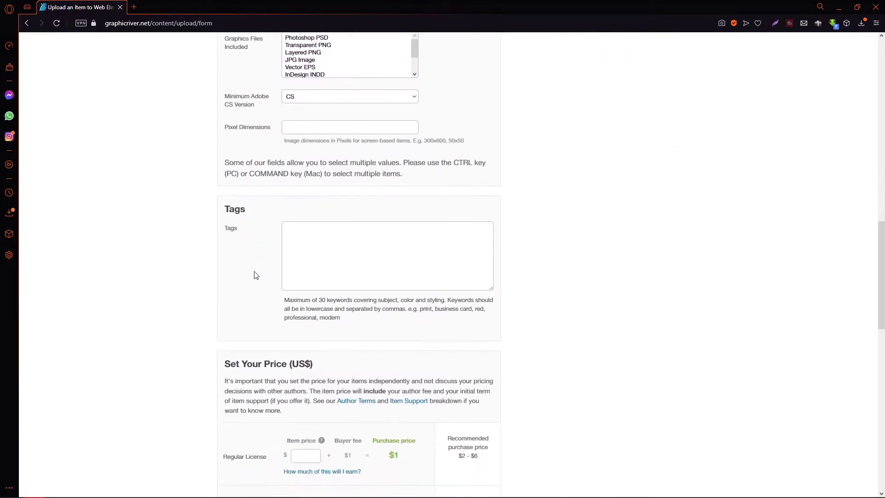
scroll(256, 276, "down", 4)
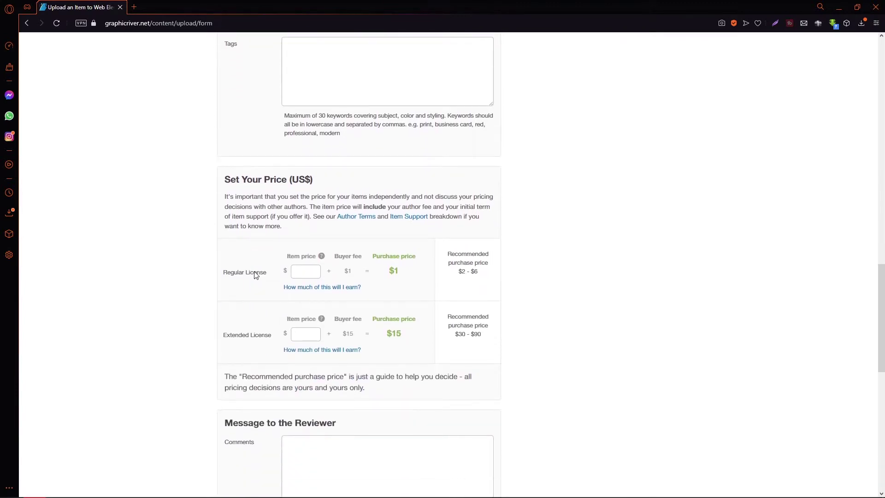
scroll(256, 275, "down", 4)
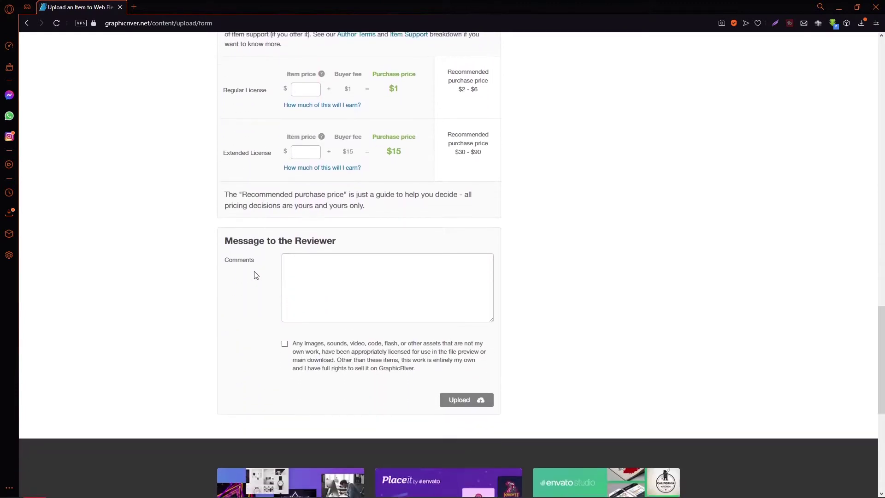
scroll(256, 275, "up", 8)
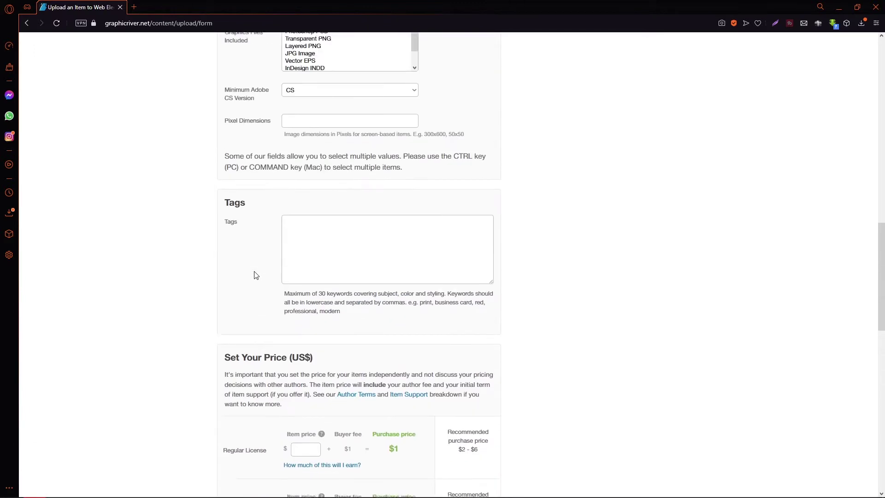
scroll(256, 276, "up", 11)
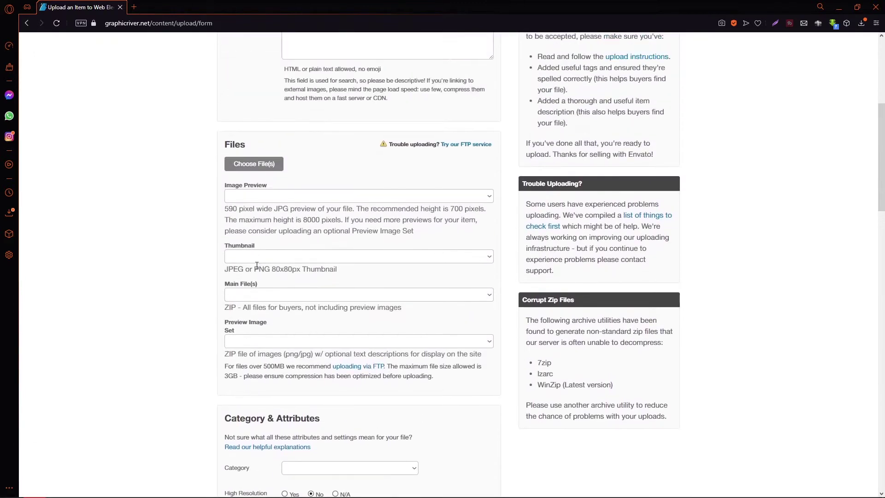
scroll(257, 266, "up", 6)
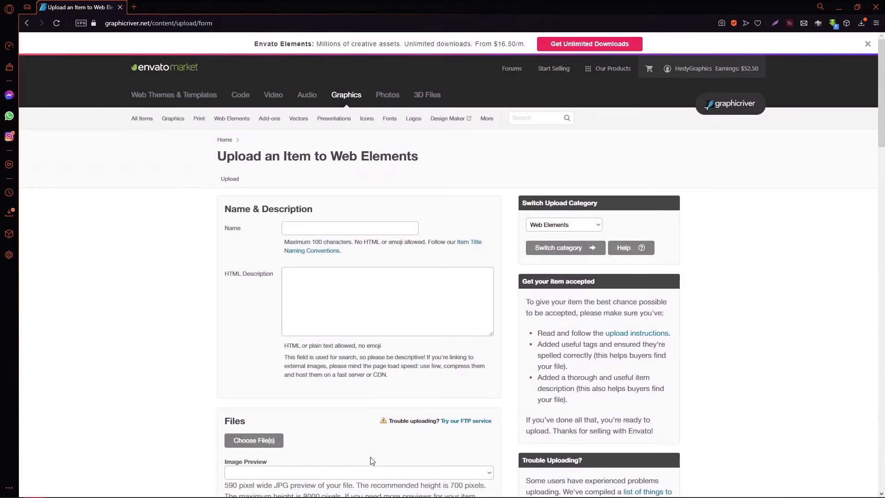
Step: Switch to Photoshop and inspect the contents of the Adjustments / Effect and Text groups in Artist Flyer.psd
left_click(215, 489)
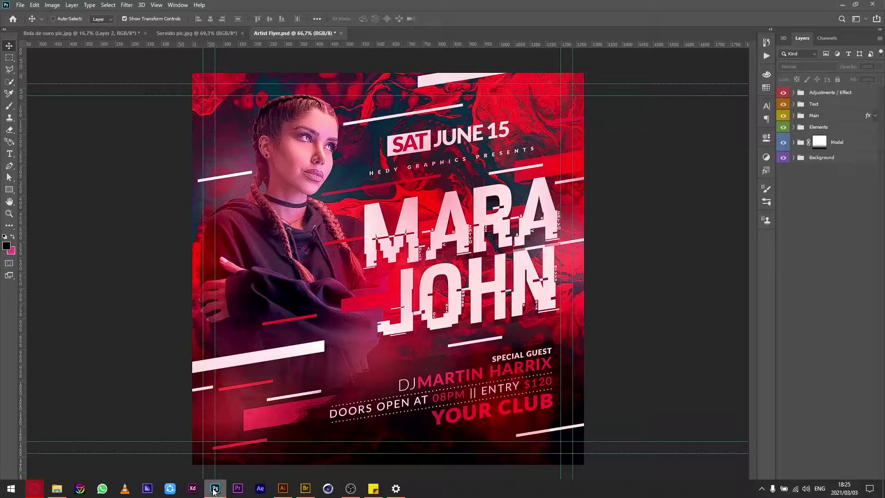
left_click(801, 95)
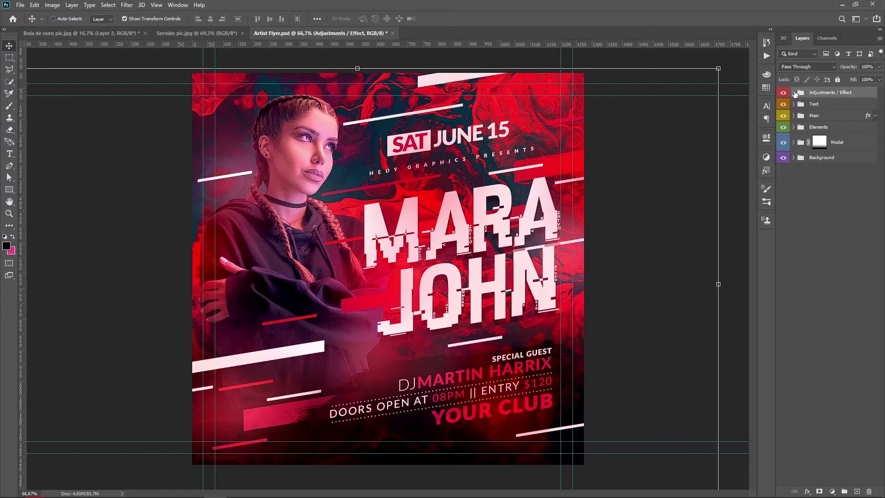
left_click(794, 92)
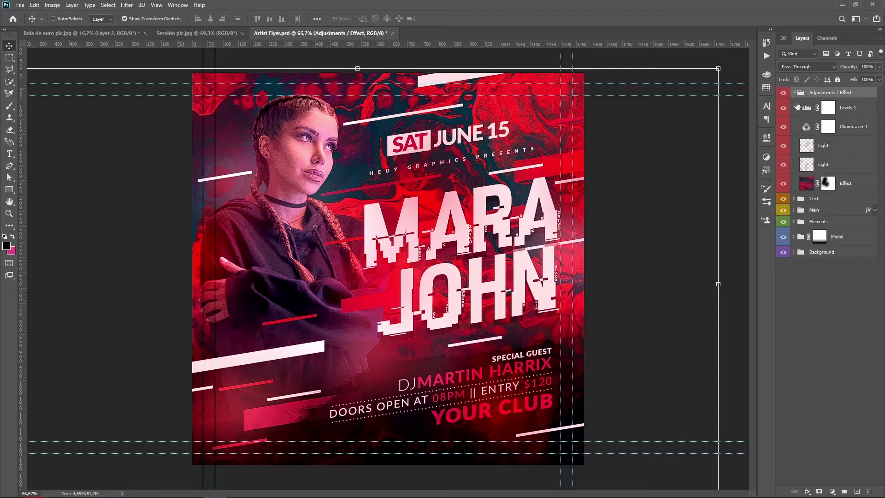
left_click(794, 93)
left_click(794, 105)
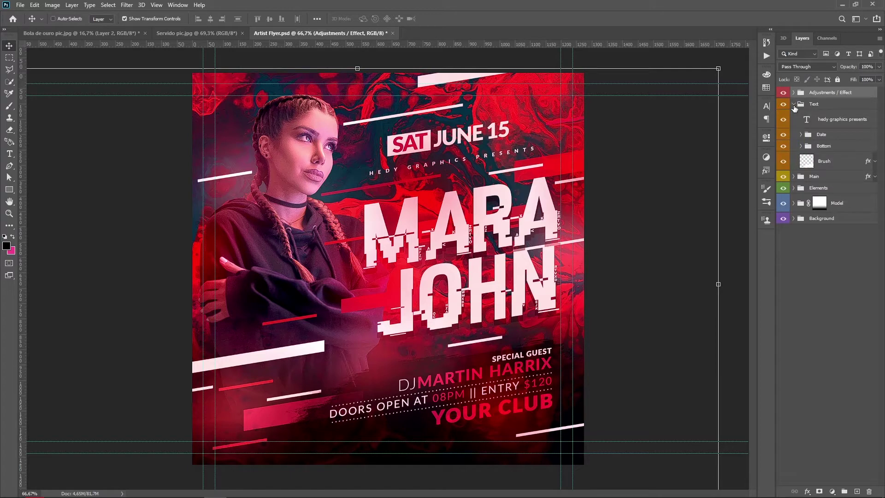
left_click(794, 105)
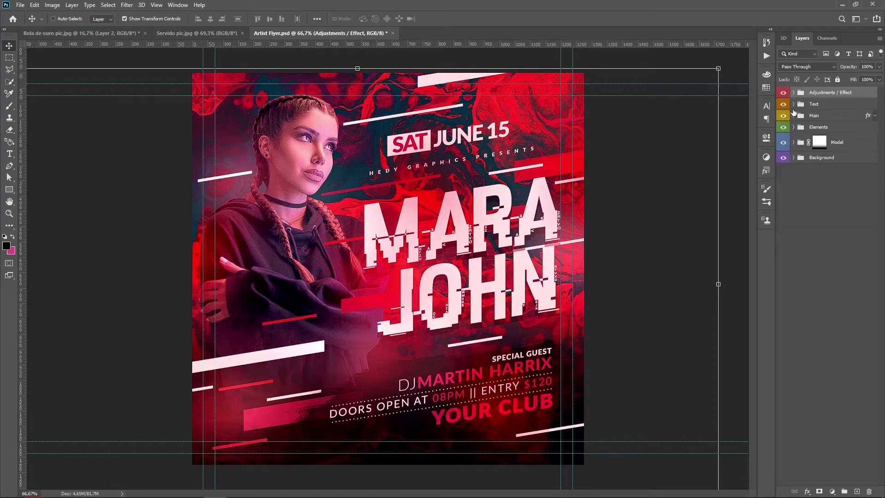
Step: Inspect the Main group and toggle its title text layer's visibility to see what it contributes to the flyer
left_click(794, 117)
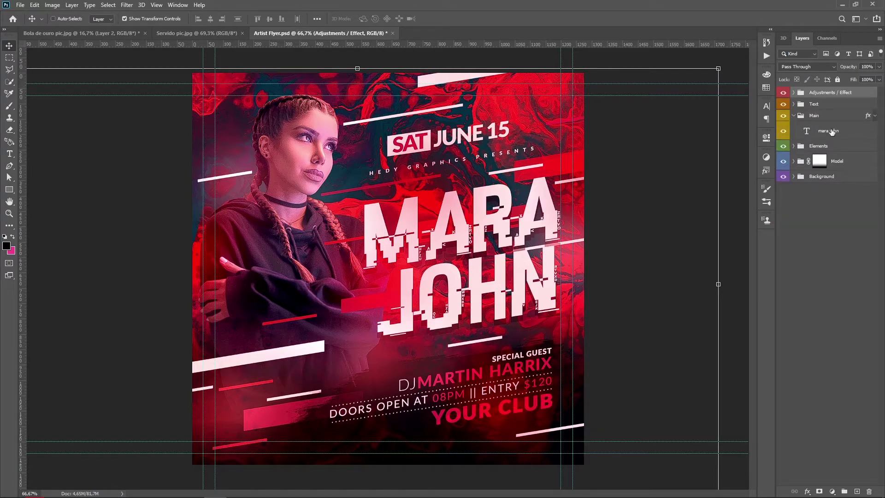
left_click(819, 132)
left_click(784, 133)
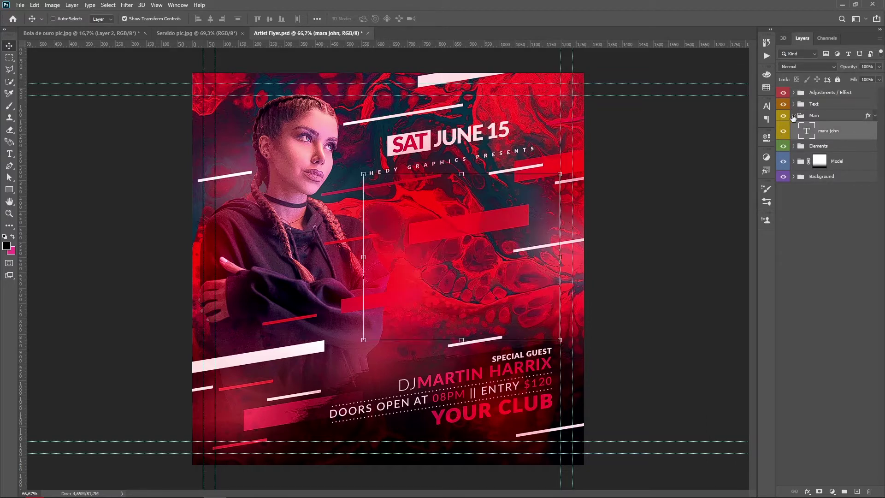
left_click(793, 117)
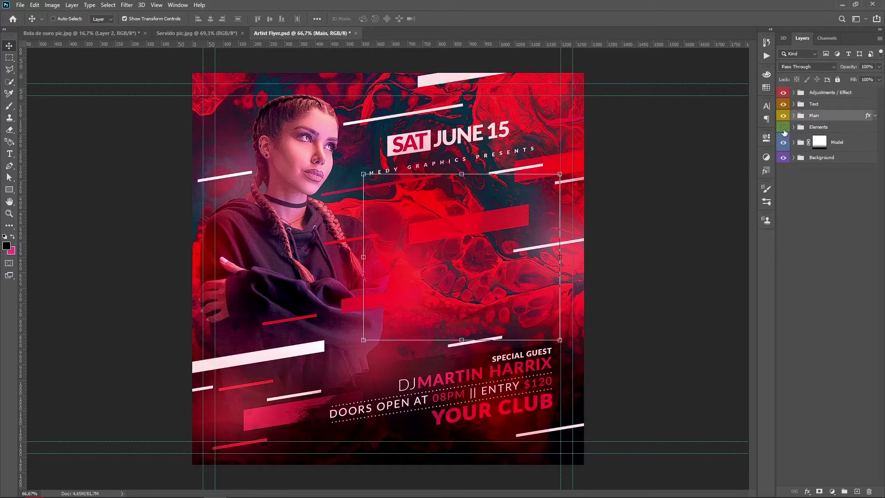
Step: Examine the Elements group by toggling its visibility and viewing the rectangle layers inside, leaving it visible and collapsed
left_click(818, 126)
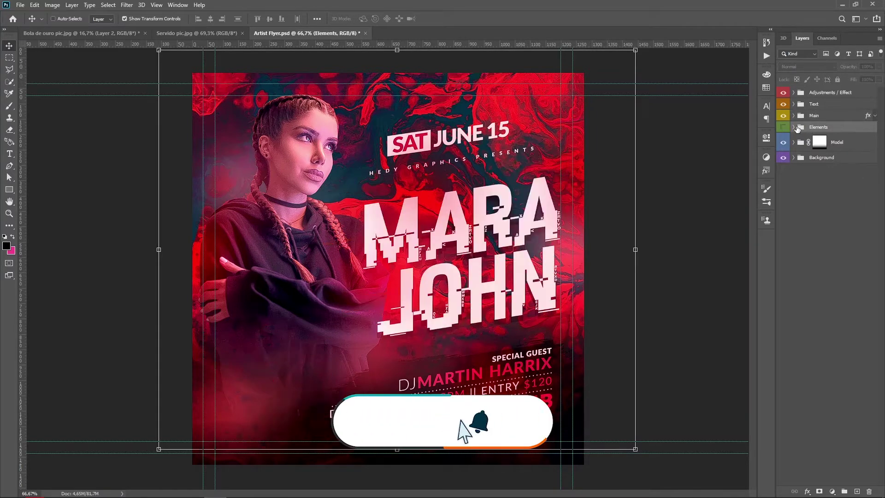
left_click(783, 128)
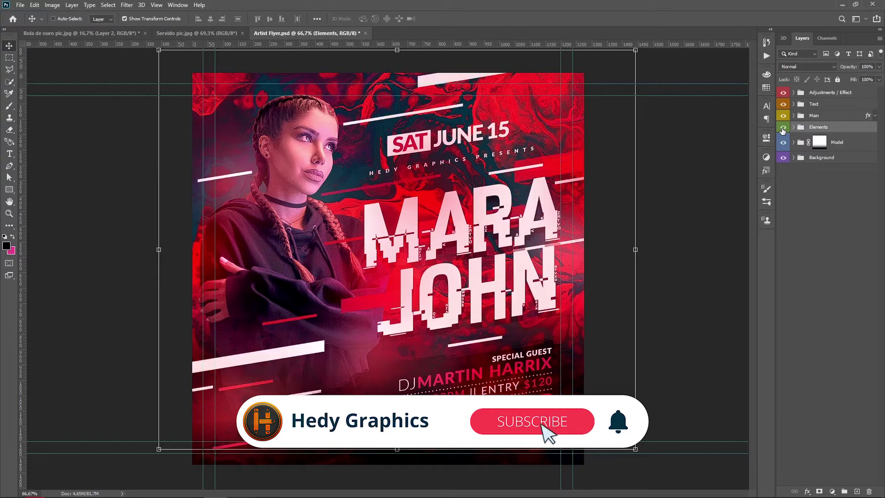
left_click(794, 127)
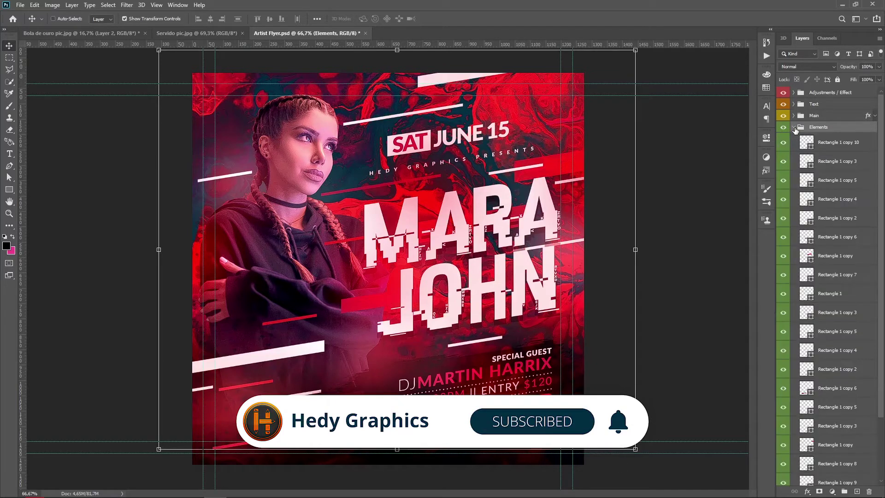
scroll(834, 195, "down", 2)
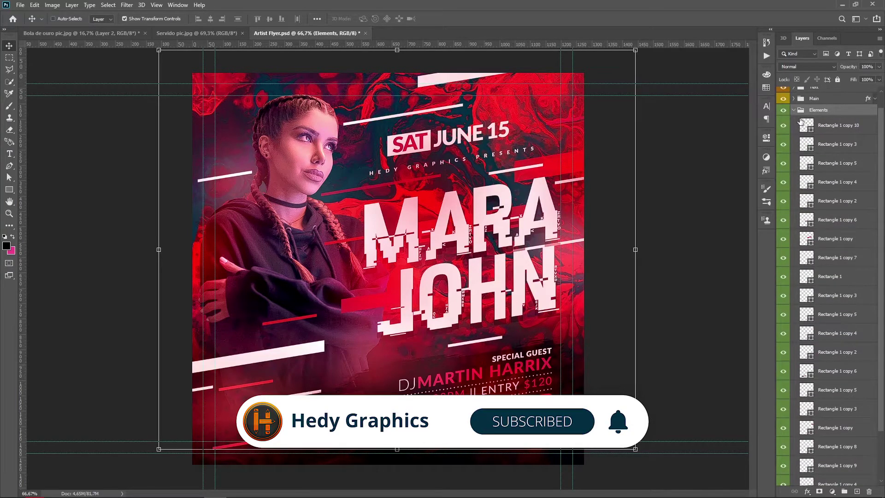
left_click(794, 109)
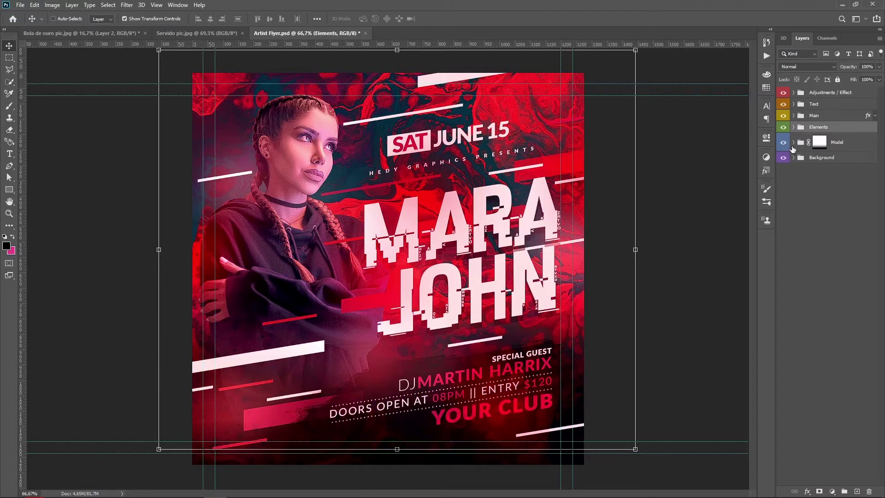
Step: Inspect the Model group's photo layer, collapse its smart filters, and toggle the group's visibility before collapsing it
left_click(794, 142)
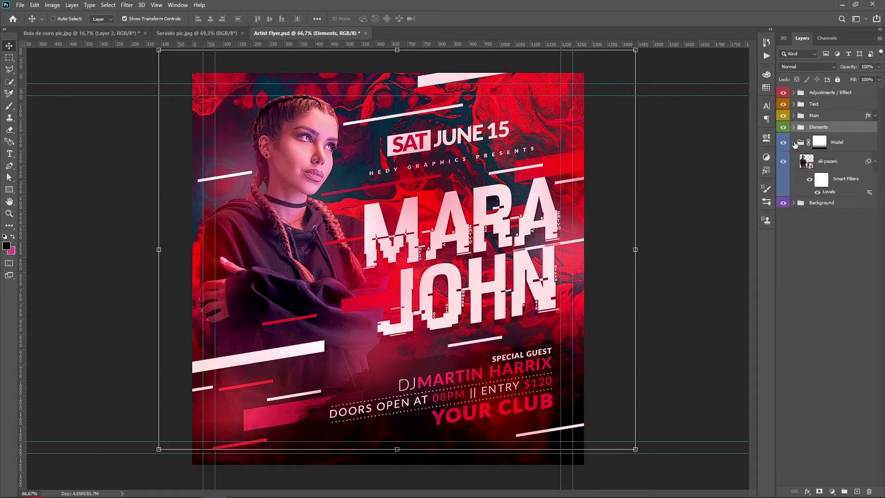
left_click(875, 162)
left_click(839, 164)
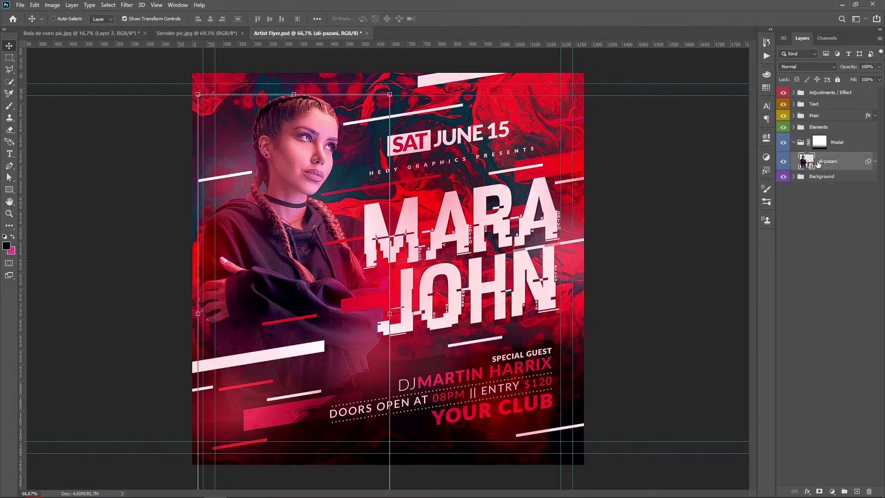
left_click(784, 143)
left_click(783, 143)
left_click(794, 143)
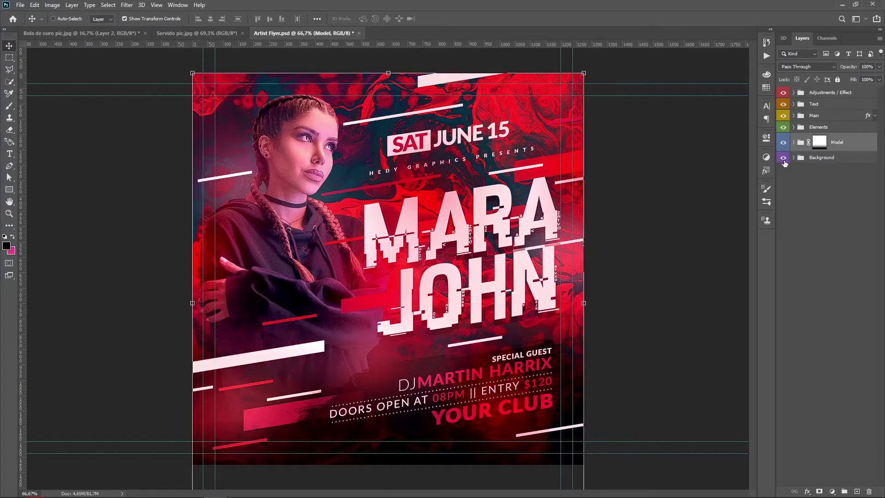
Step: Toggle the Background group's visibility off and on, and expand it to view its layer
left_click(784, 159)
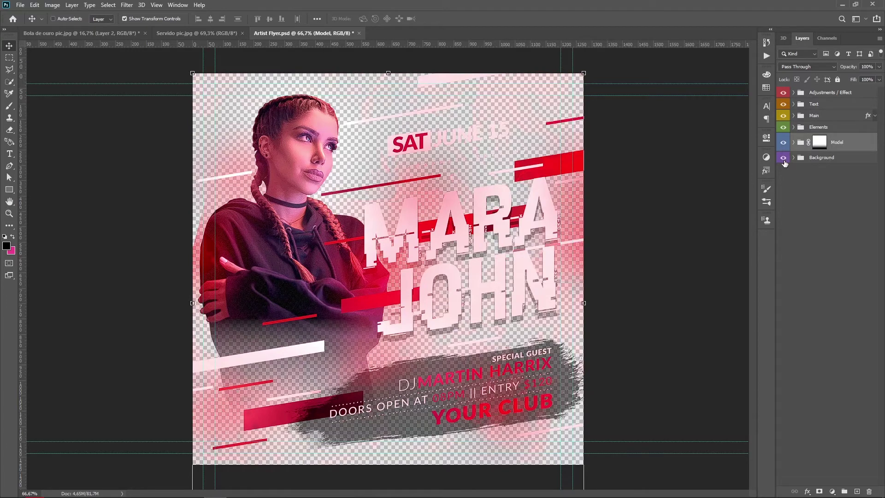
left_click(784, 158)
left_click(794, 158)
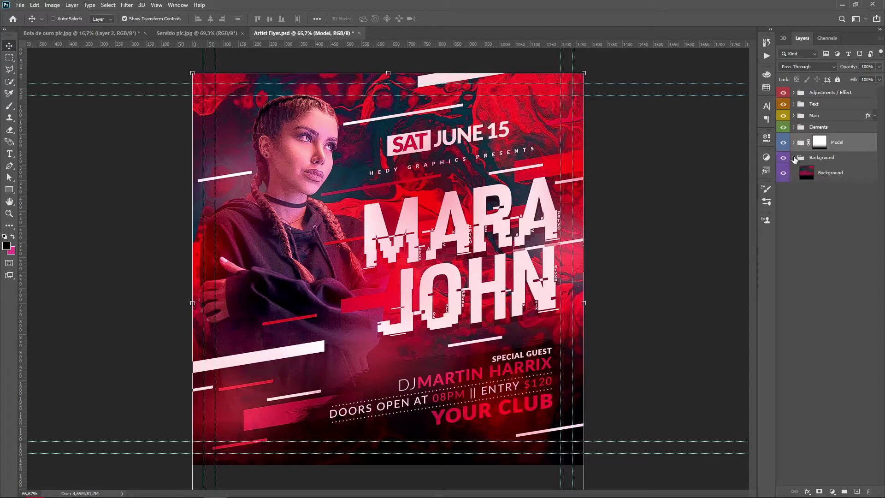
Step: Check the flyer document's colour mode and bit depth, then collapse the Background group
left_click(836, 173)
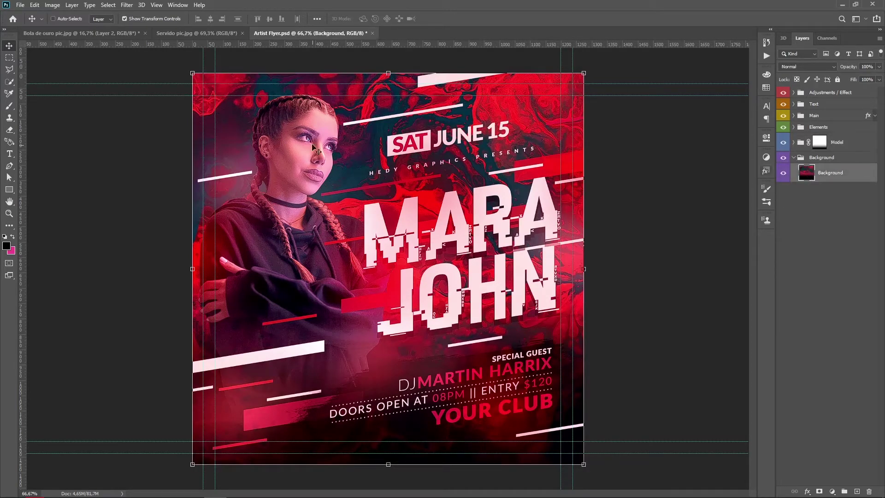
left_click(54, 7)
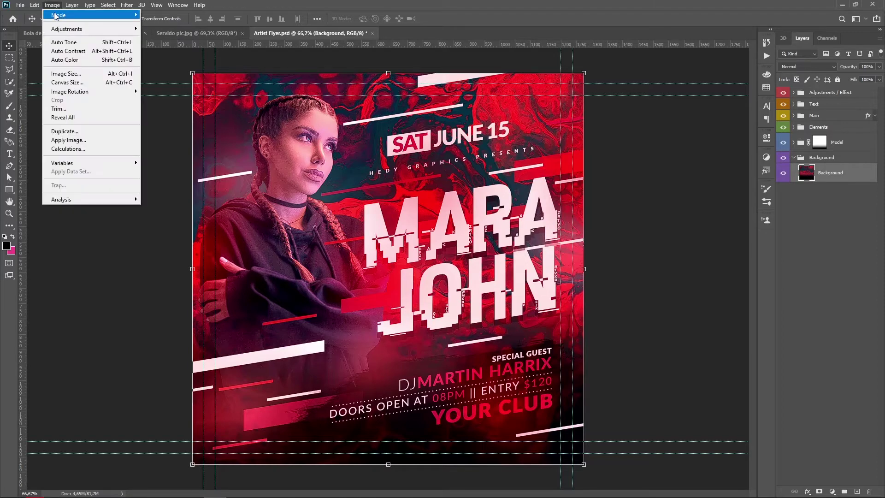
mouse_move(90, 15)
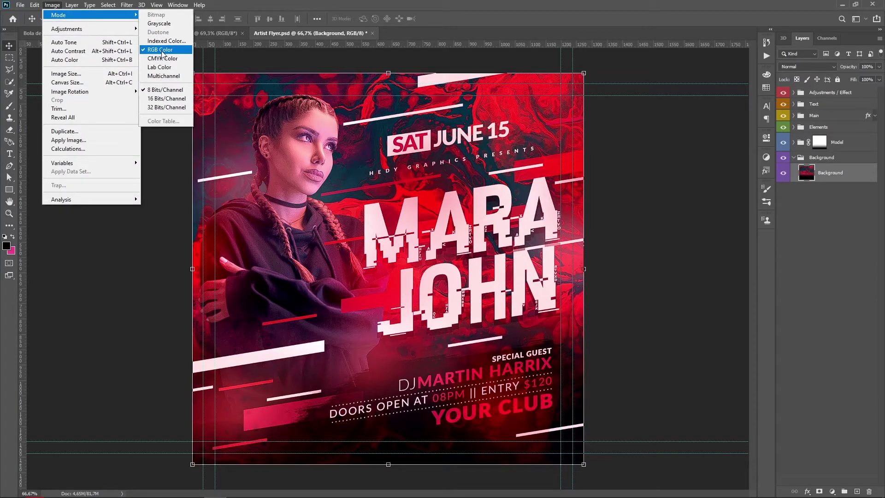
left_click(341, 156)
left_click(876, 218)
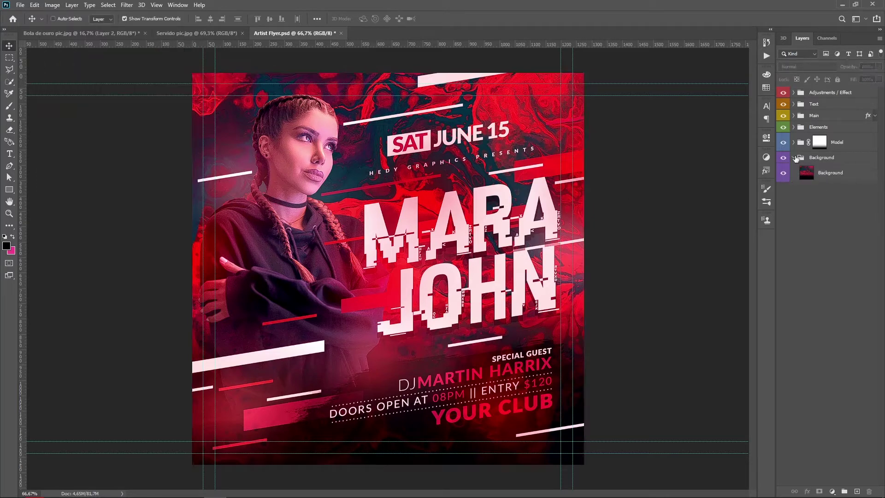
left_click(794, 157)
Step: Load the model photo's outline as a selection and add a new empty layer above it in the Model group
left_click(794, 143)
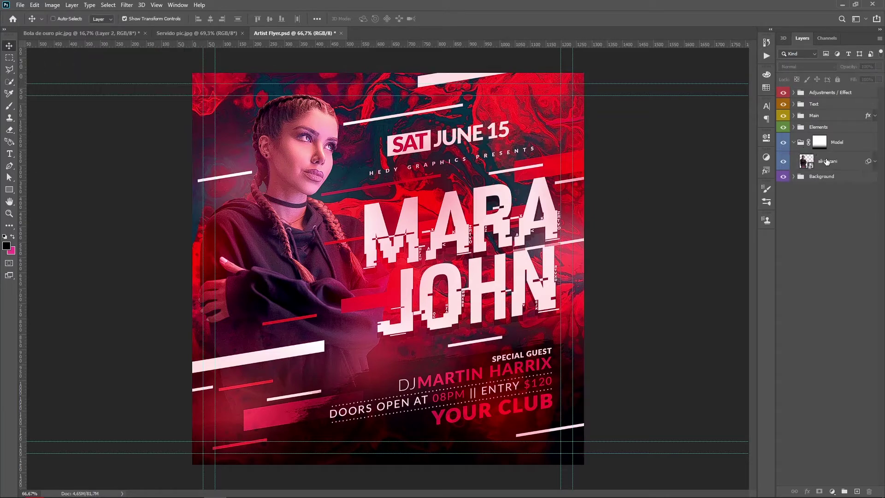
left_click(825, 165)
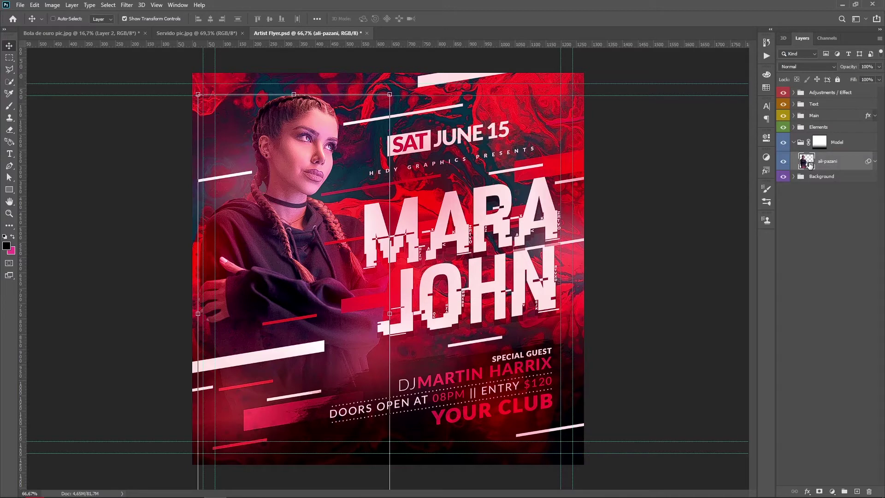
key("ctrl")
left_click(810, 164, "ctrl")
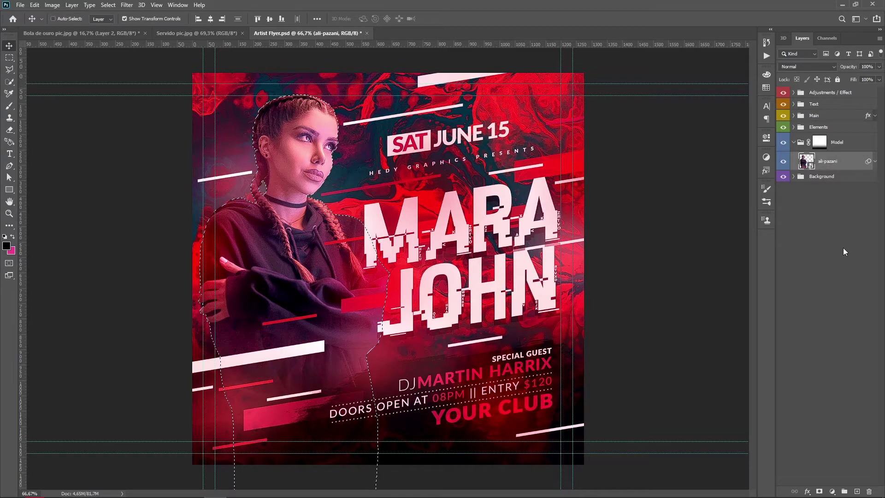
left_click(857, 491)
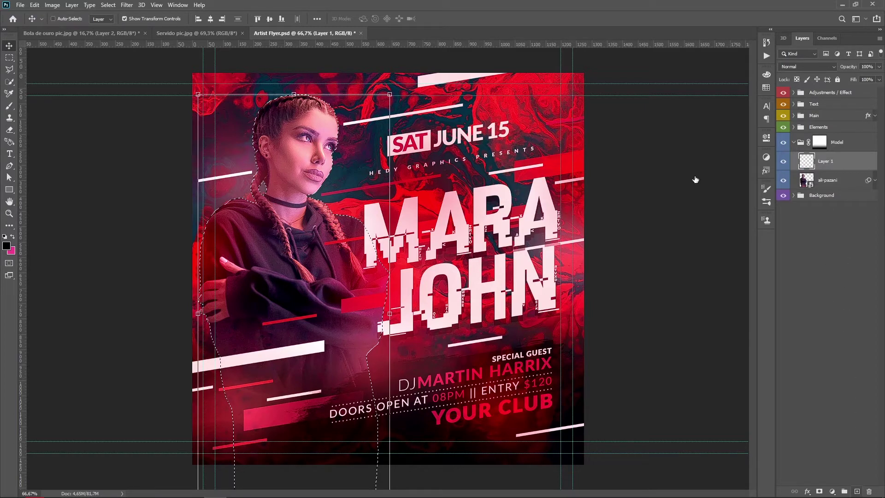
Step: Fill the model-shaped selection on the new layer with black at 100% opacity in Normal mode, and clear the selection
left_click(9, 57)
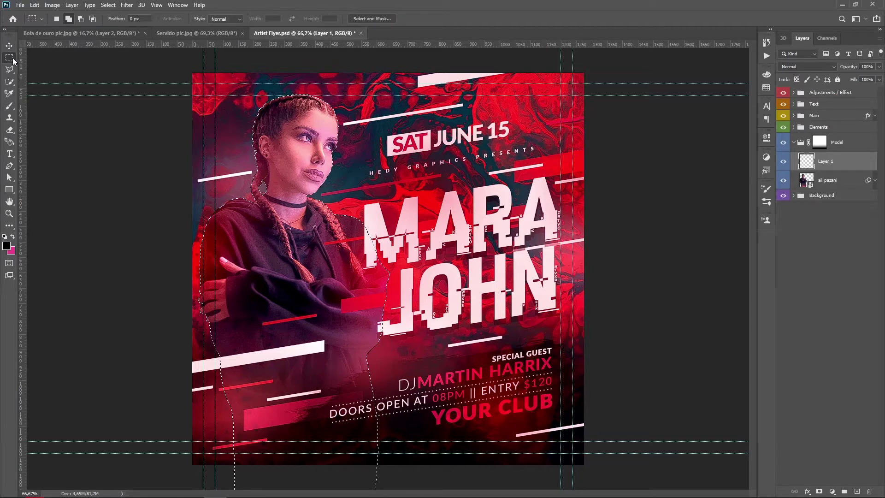
right_click(282, 157)
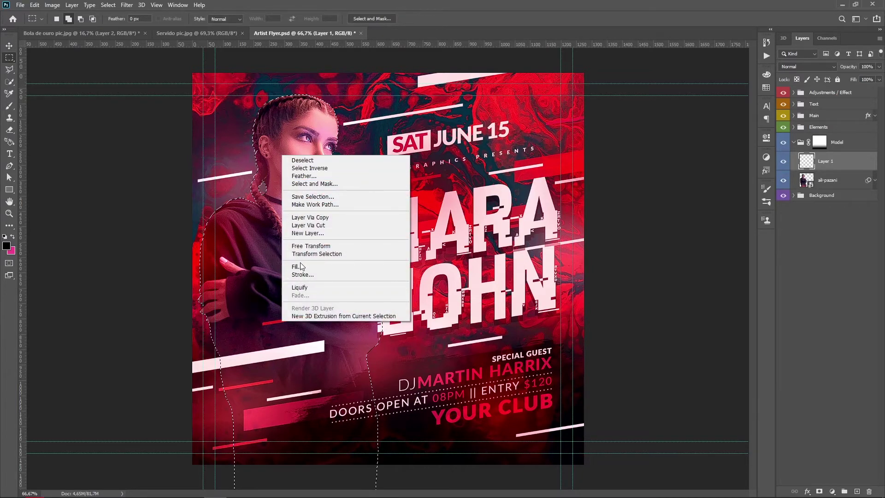
left_click(298, 266)
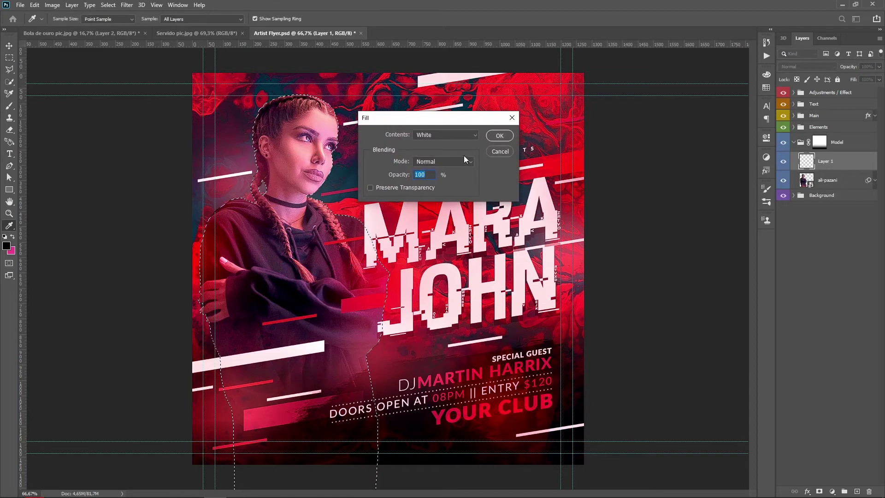
left_click(474, 135)
left_click(433, 206)
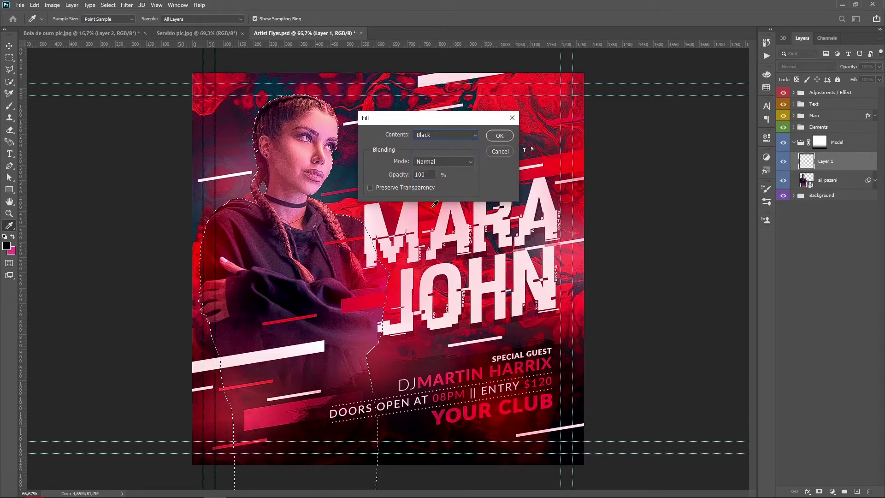
left_click(498, 135)
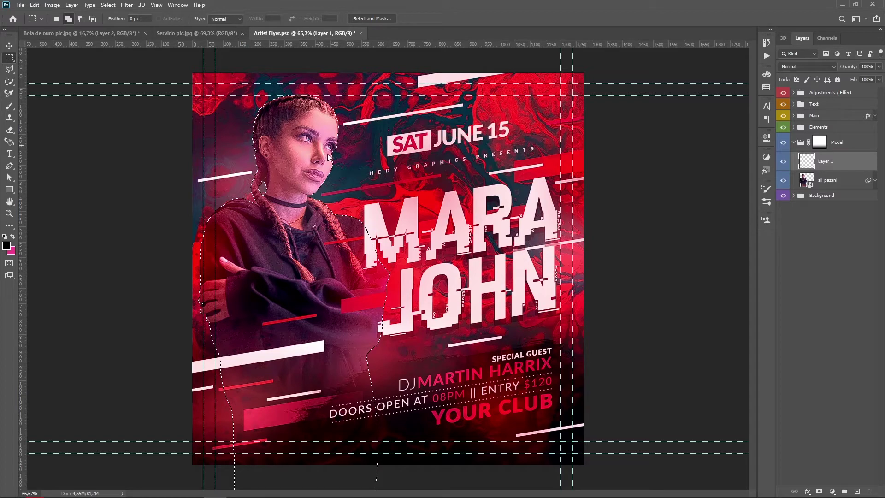
right_click(280, 147)
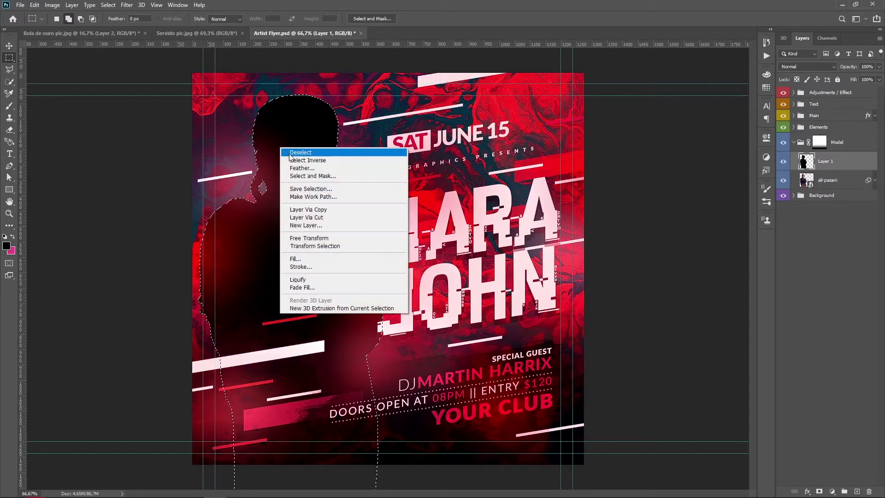
left_click(290, 154)
Step: Delete the model photo layer, rename the black silhouette layer to Replace, and collapse the Model group
left_click(842, 184)
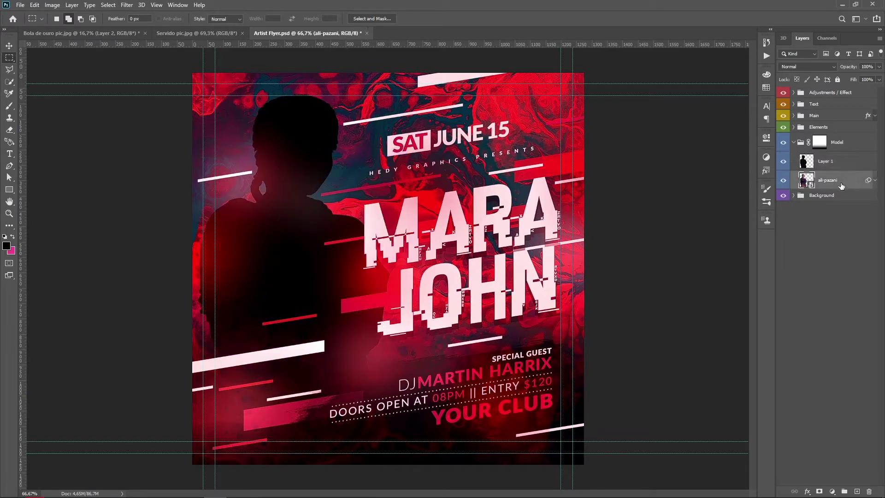
key("Delete")
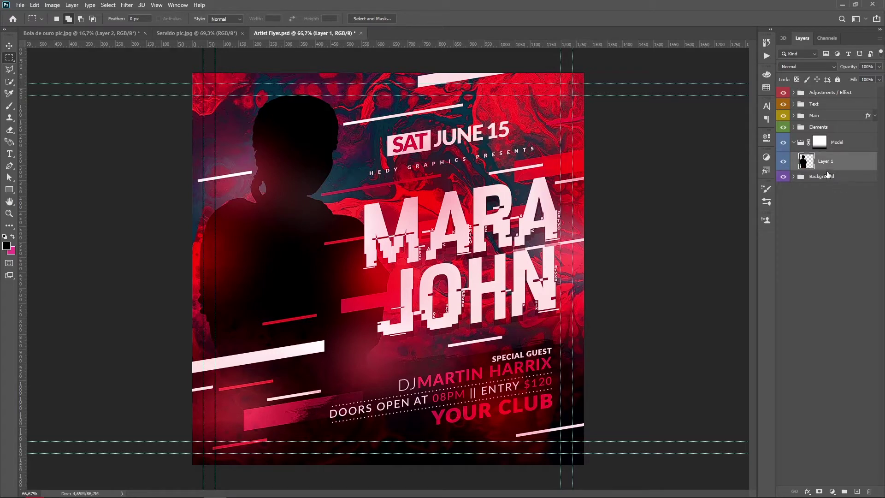
double_click(829, 162)
type("Replace")
key("Return")
left_click(832, 184)
left_click(818, 162)
left_click(795, 142)
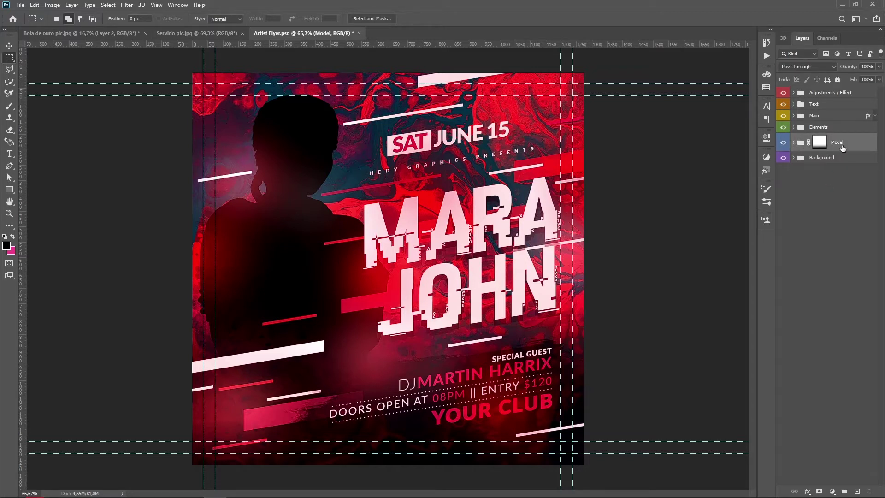
Step: Save the flyer PSD with the black silhouette in place of the model photo
left_click(22, 5)
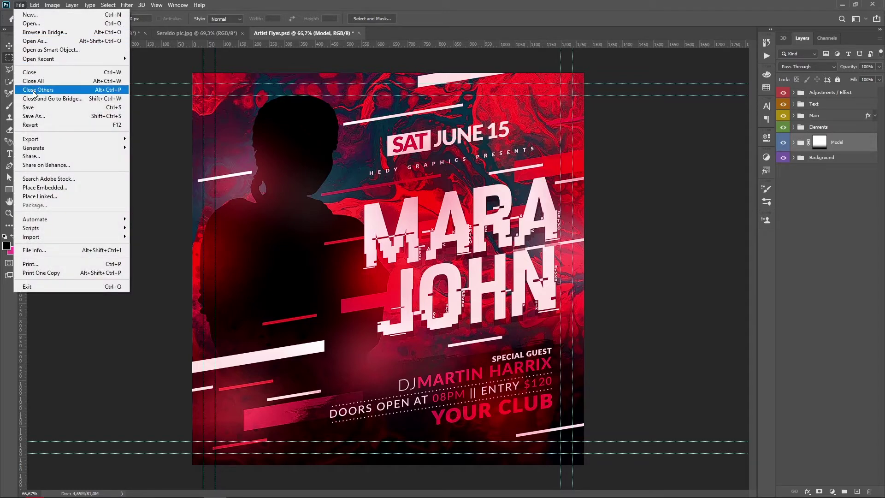
left_click(32, 107)
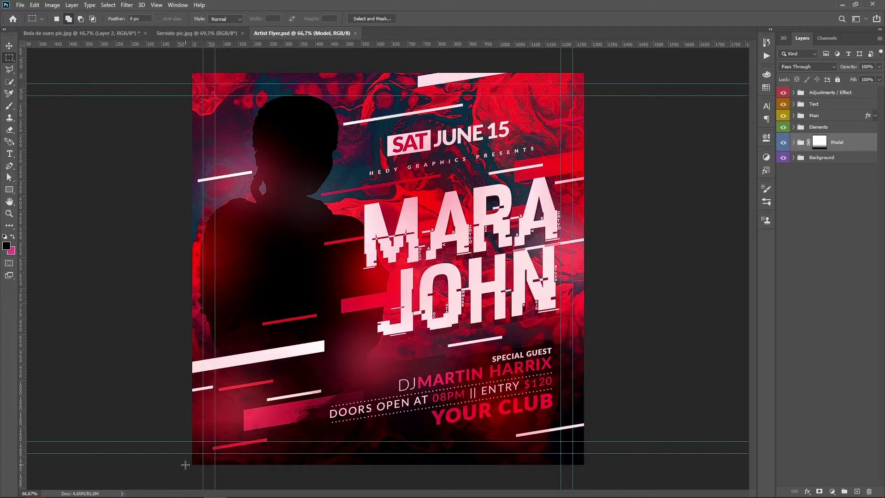
mouse_move(149, 495)
Step: Undo back to before the model photo was deleted, then hide the black silhouette layer and clear the selection
left_click(810, 211)
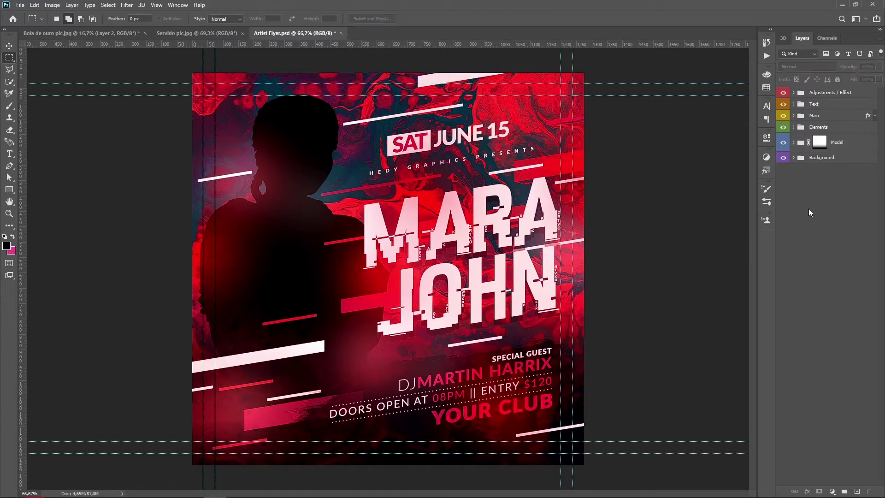
key("ctrl+shift+d")
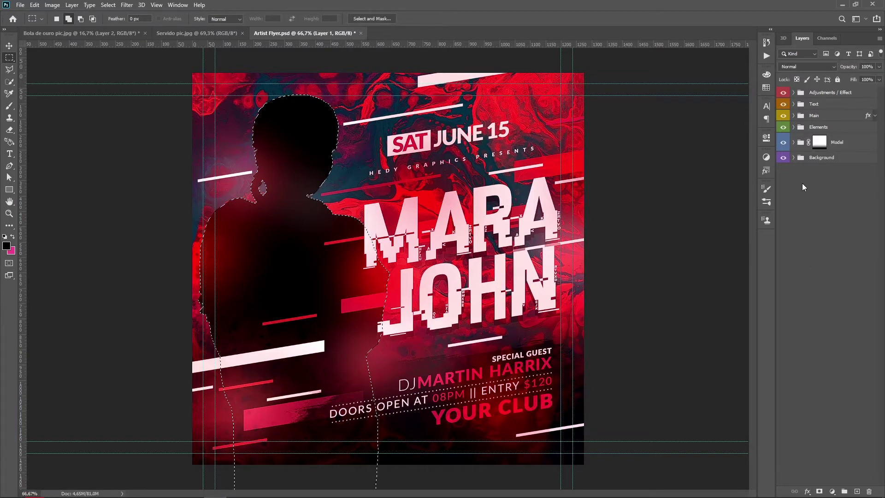
left_click(795, 143)
left_click(783, 161)
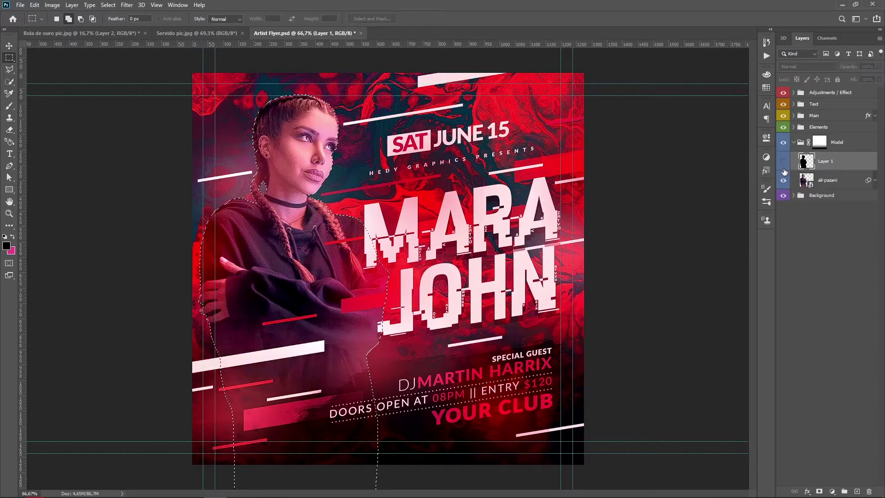
left_click(793, 142)
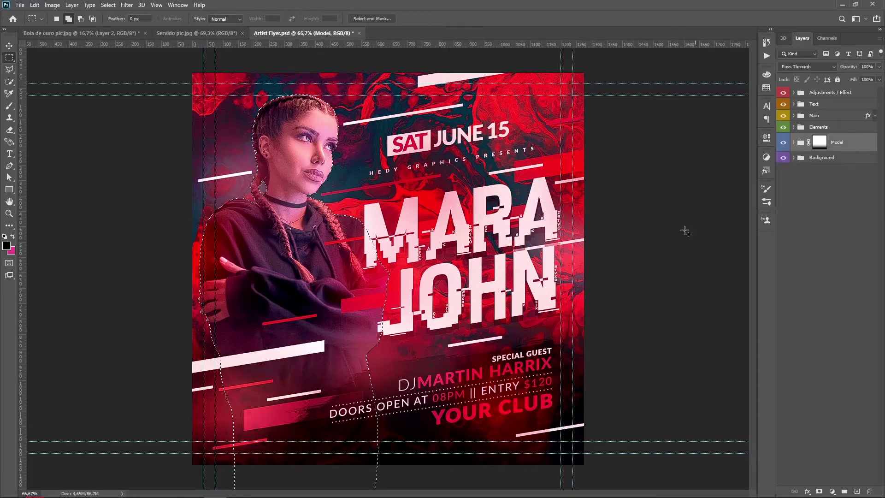
right_click(309, 197)
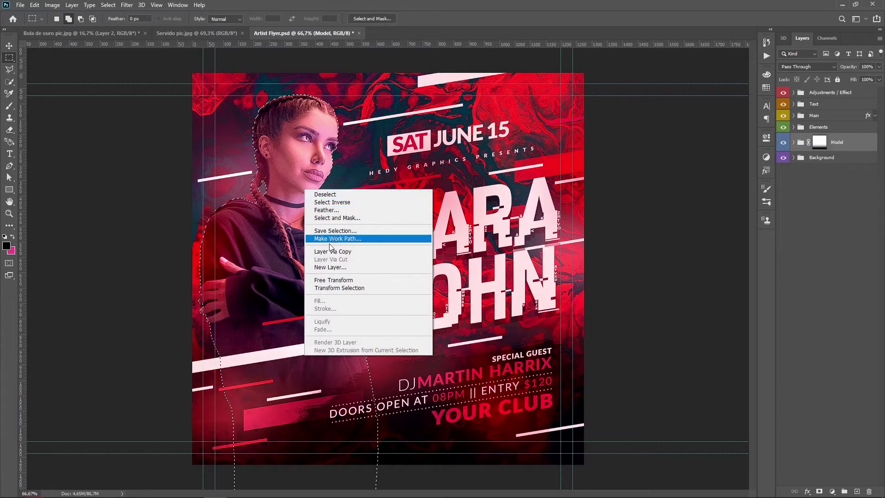
left_click(316, 193)
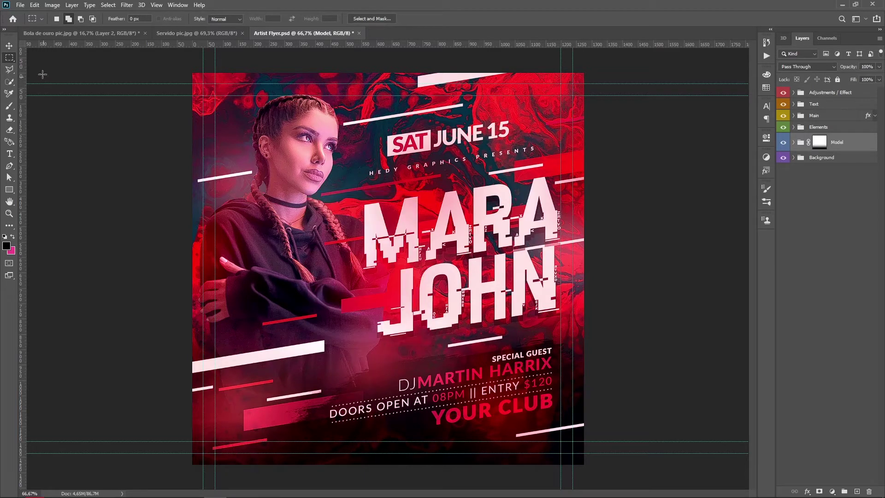
Step: Export the flyer for the web as a 1275 x 1275 px PNG-24 named Artist-Flyer.png in the Guest Artist Flyer folder
left_click(22, 9)
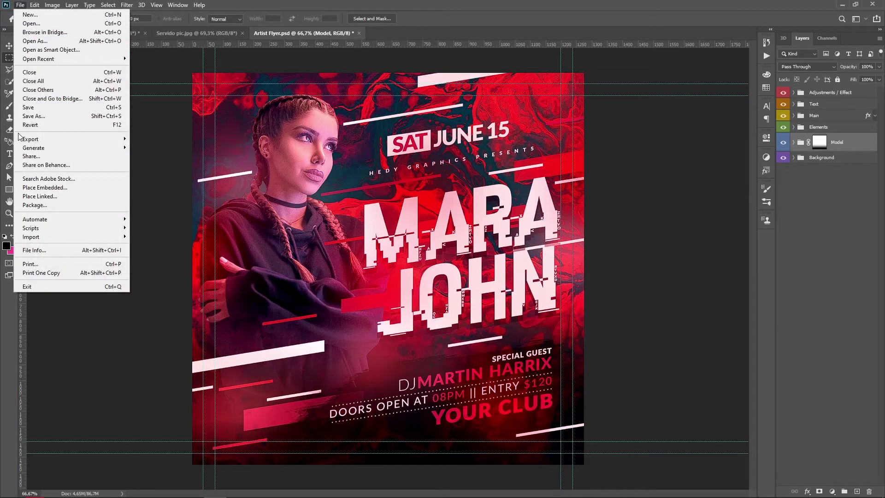
mouse_move(29, 141)
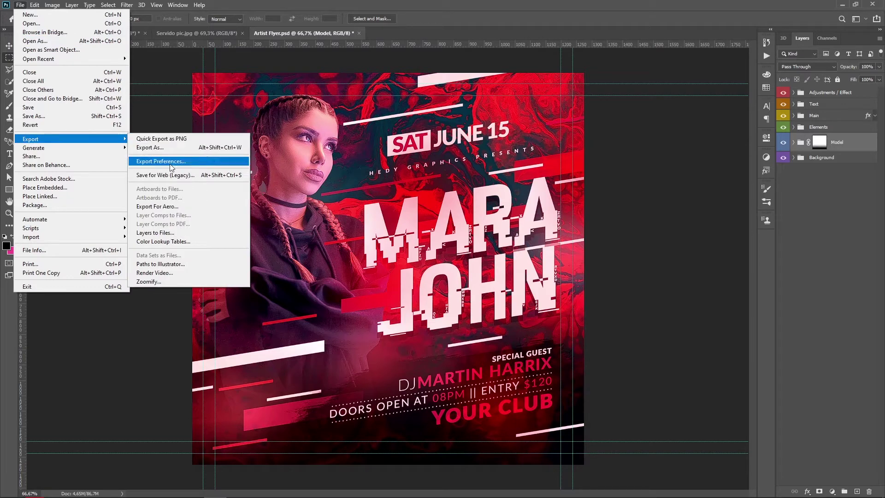
left_click(171, 178)
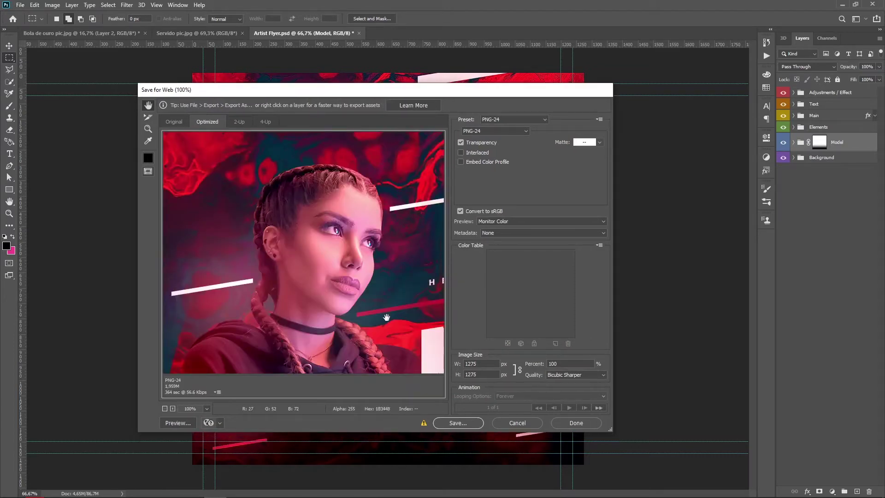
left_click(473, 423)
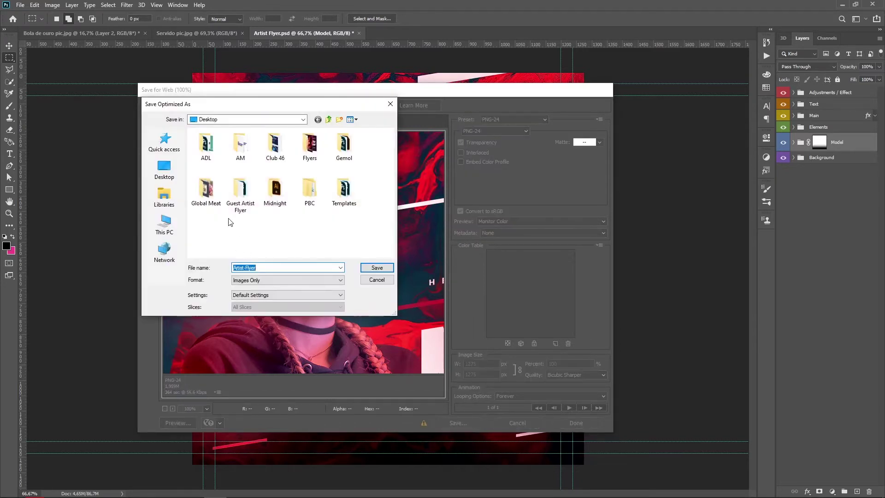
double_click(243, 196)
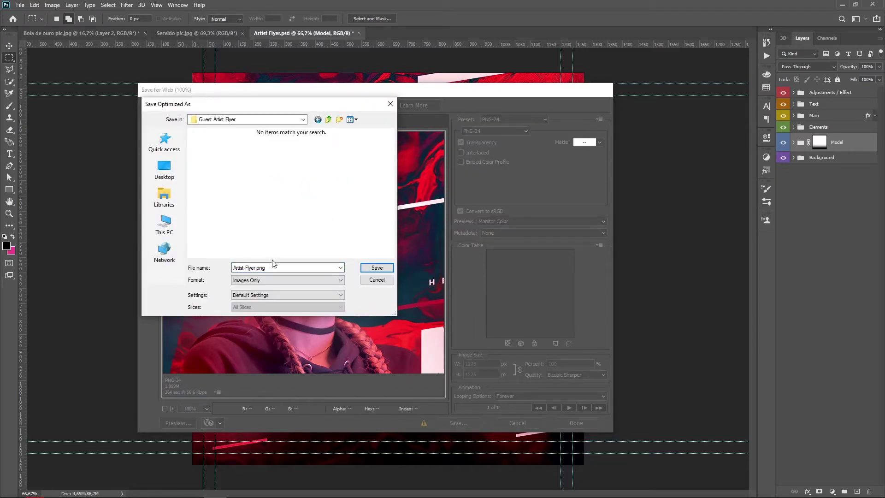
left_click(365, 270)
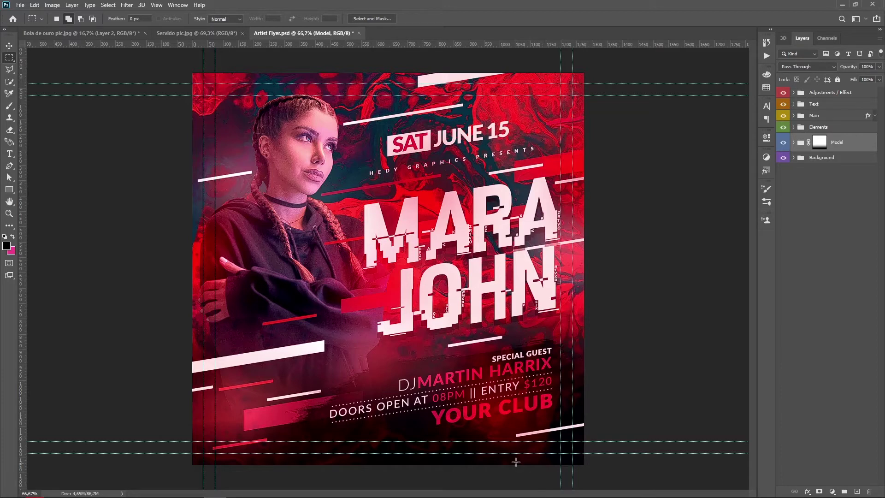
mouse_move(540, 496)
left_click(350, 494)
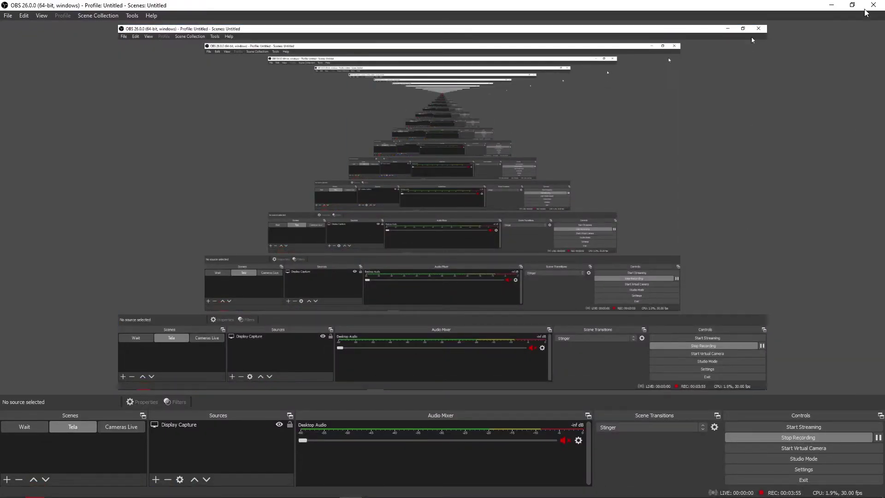
left_click(825, 6)
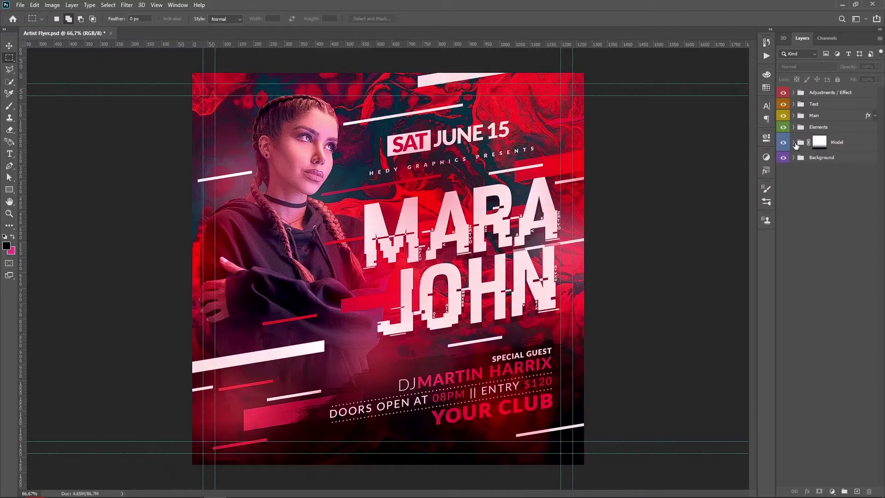
Step: Delete the model photo layer from the Model group, leaving the silhouette layer inside
left_click(794, 143)
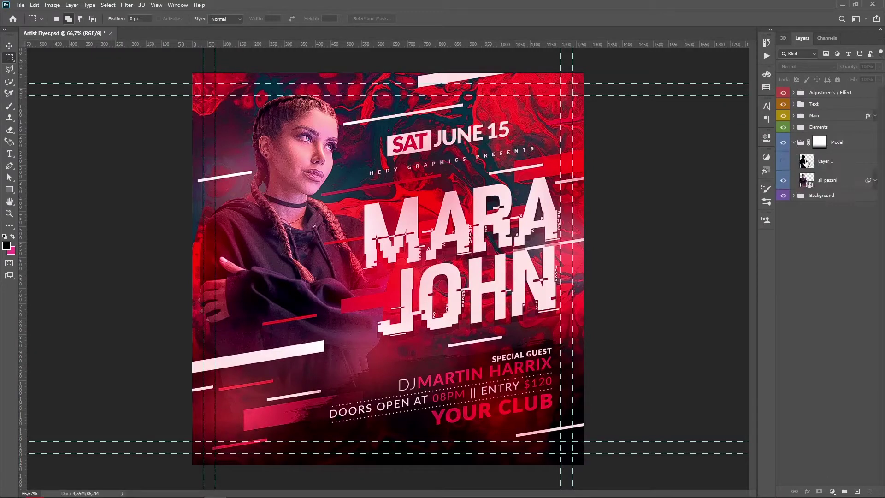
left_click(835, 180)
key("Delete")
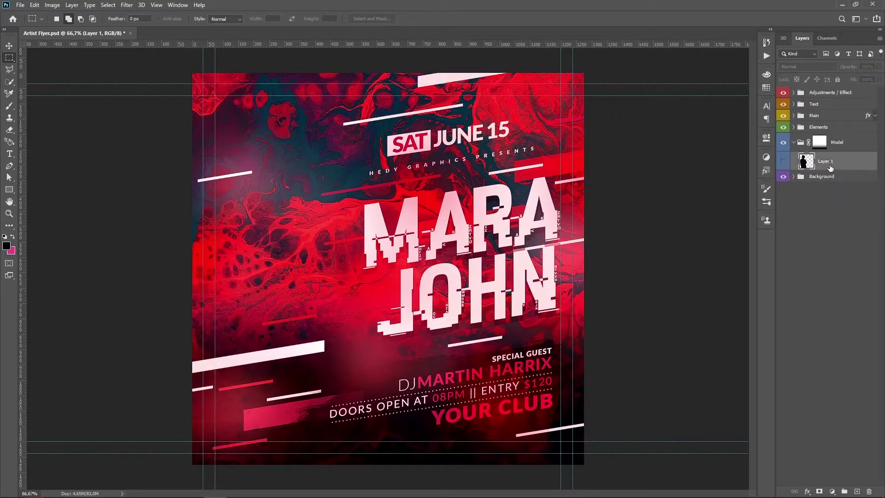
Step: Rename the silhouette layer as Replace, make it visible, and collapse the Model group
double_click(829, 161)
type("Replace")
key("Return")
left_click(784, 161)
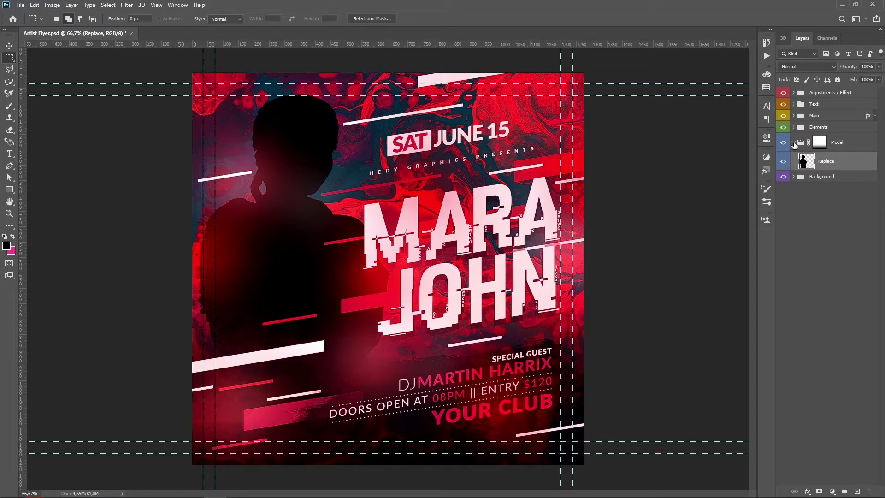
left_click(793, 142)
left_click(815, 167)
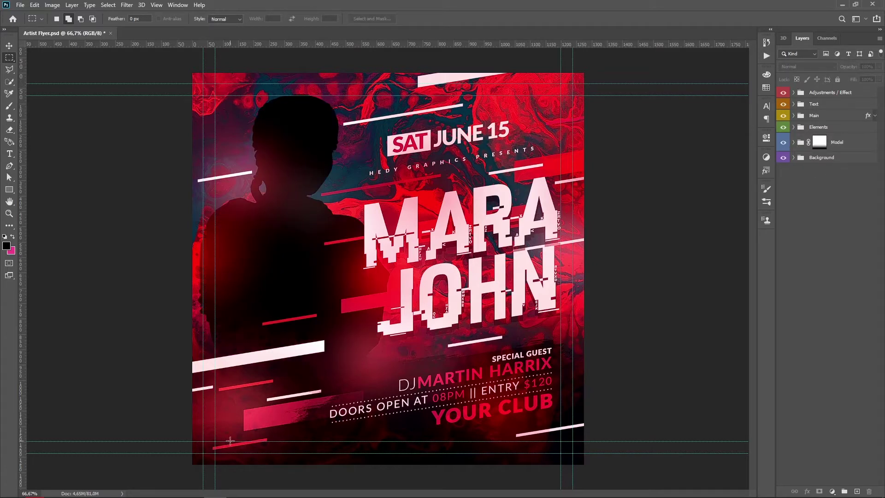
Step: Switch to the GraphicRiver upload form in the browser and check the size requirements for the image preview
left_click(80, 487)
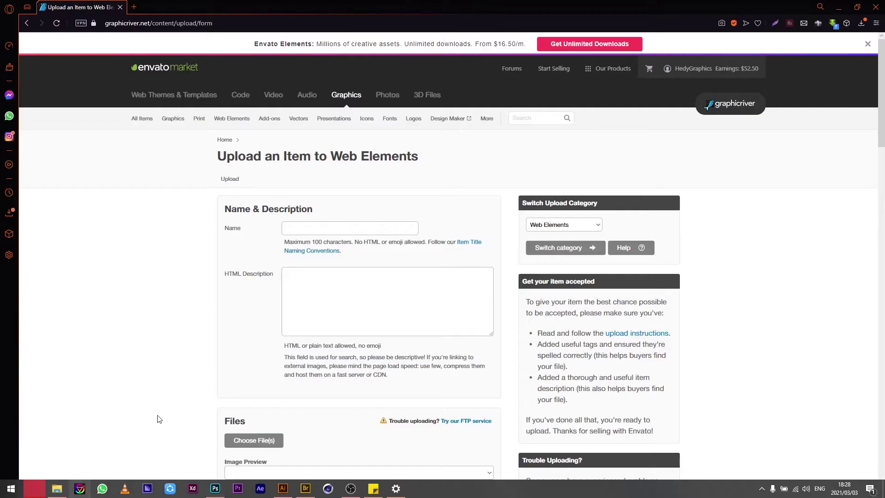
scroll(271, 369, "down", 5)
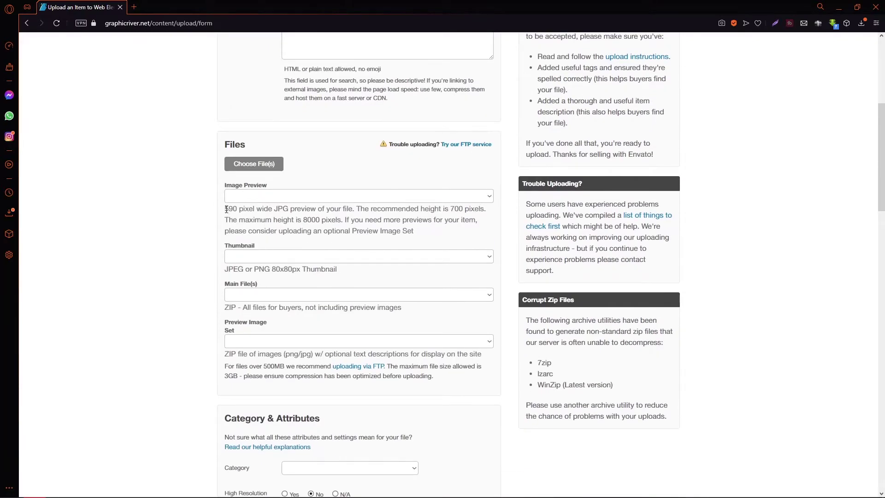
mouse_move(226, 213)
left_mouse_down()
mouse_move(288, 219)
mouse_move(223, 212)
left_mouse_up()
left_click(243, 209)
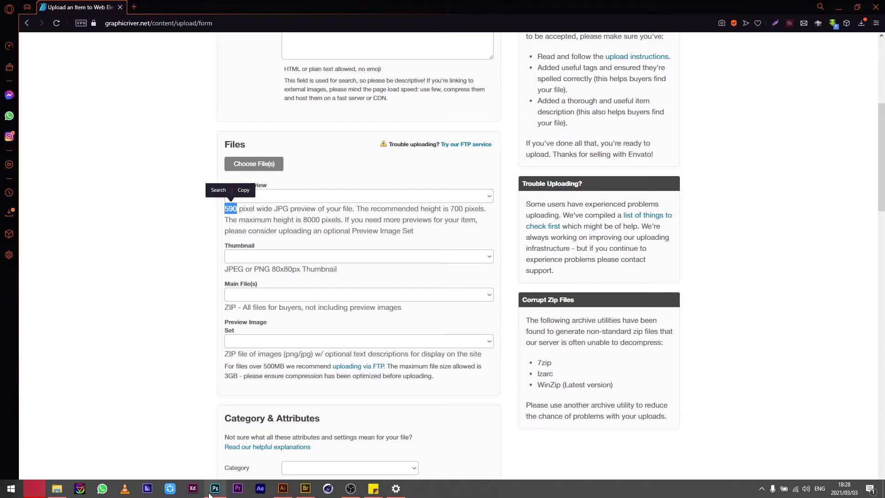
Step: Switch back to Photoshop and start a new document with a resolution of 300 pixels/inch and a width of 590 pixels
left_click(216, 493)
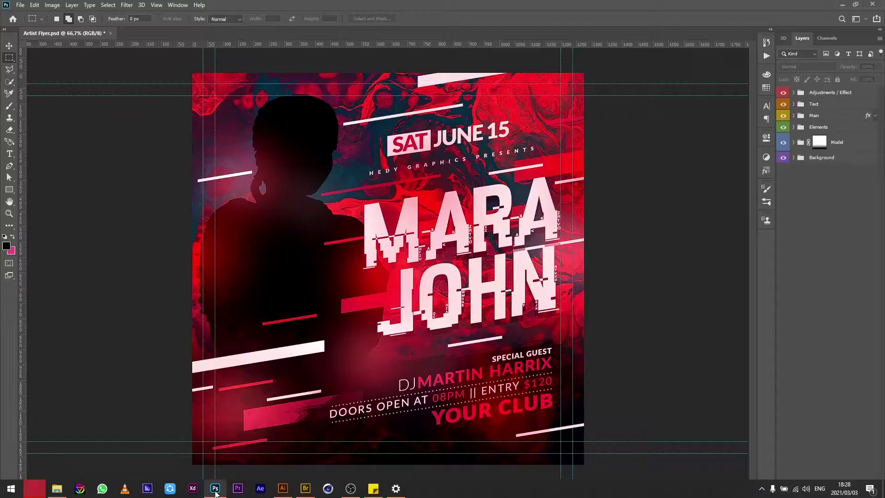
left_click(21, 6)
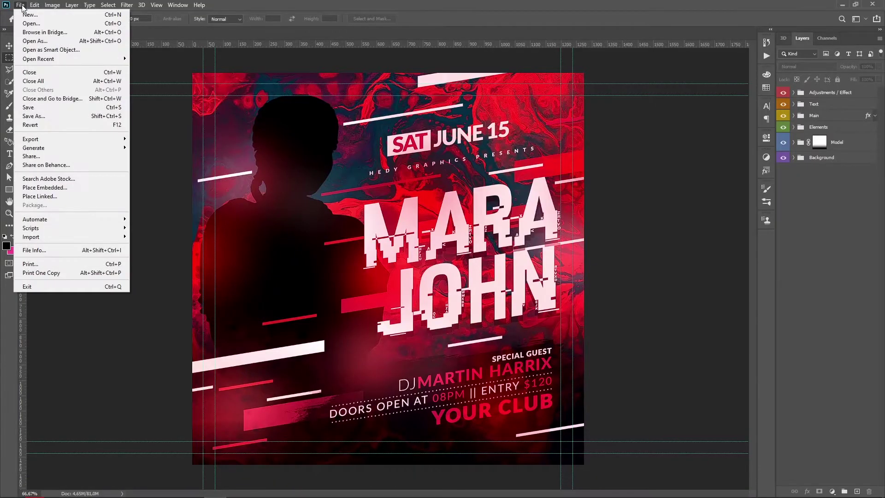
left_click(45, 15)
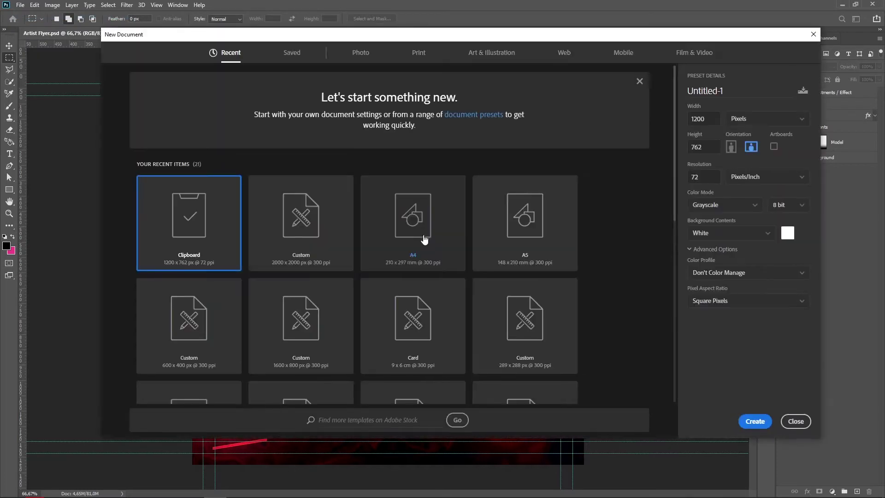
double_click(706, 174)
type("300")
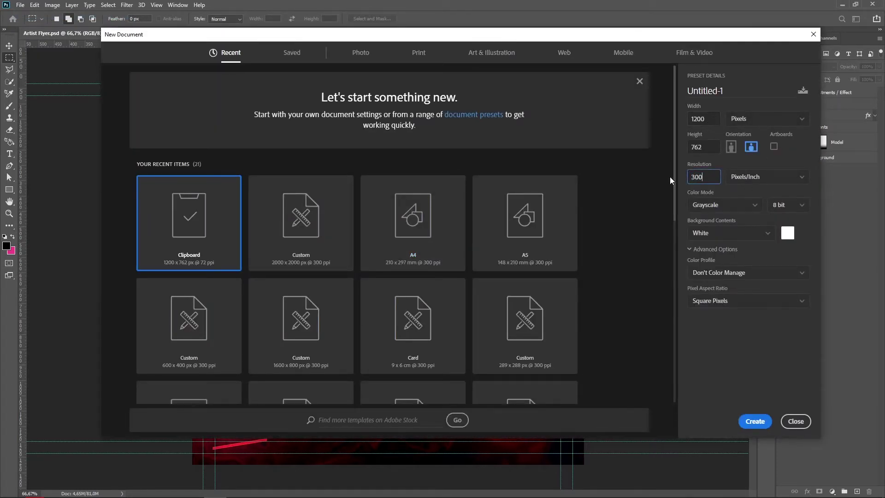
double_click(701, 119)
type("595")
key("BackSpace")
type("0")
key("Tab")
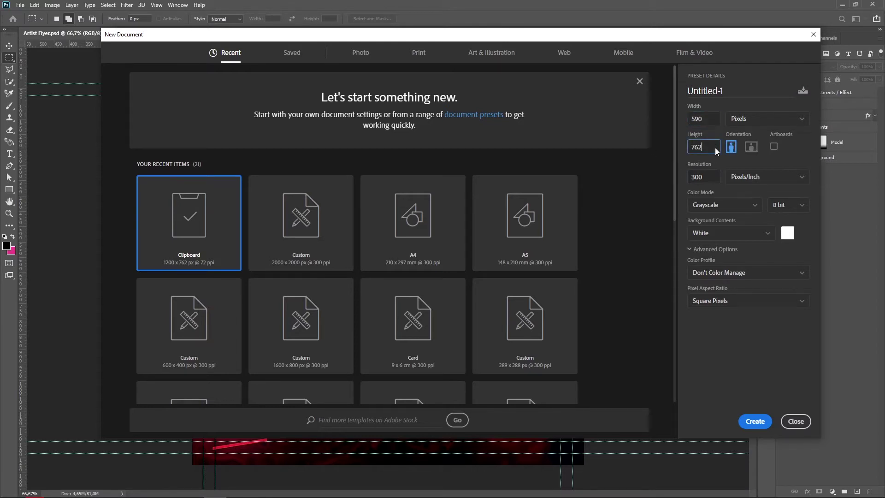
Step: Set the new document's height to 700 pixels and its color mode to RGB Color, and create it
left_click(38, 490)
left_click(713, 147)
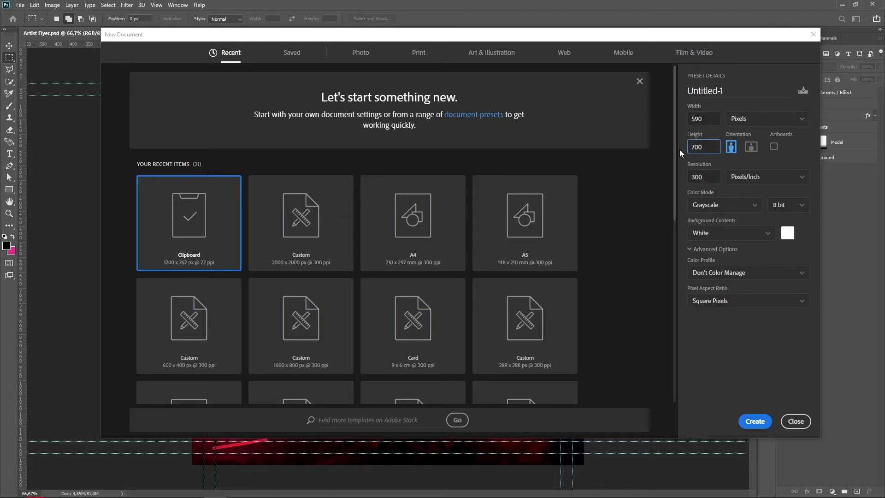
left_click(759, 206)
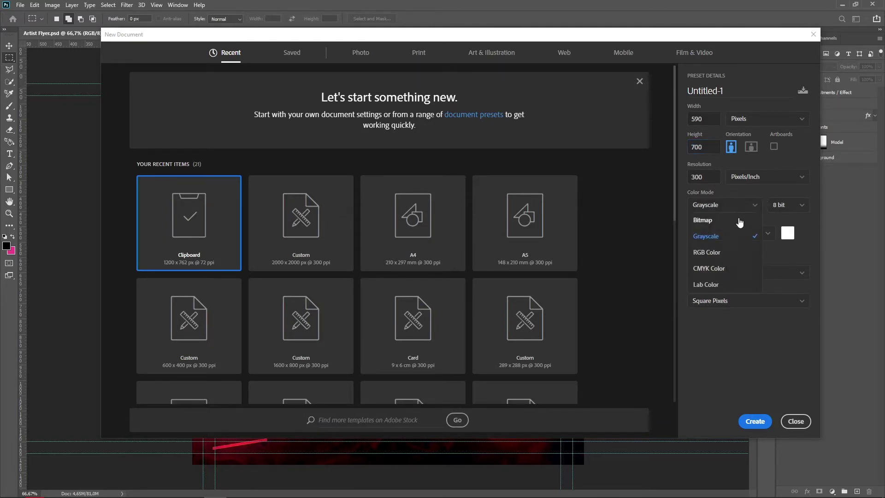
left_click(728, 253)
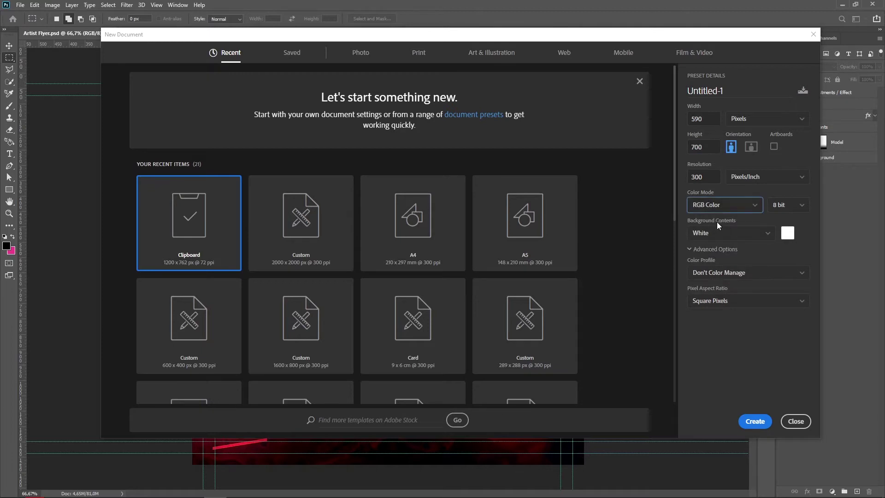
left_click(759, 421)
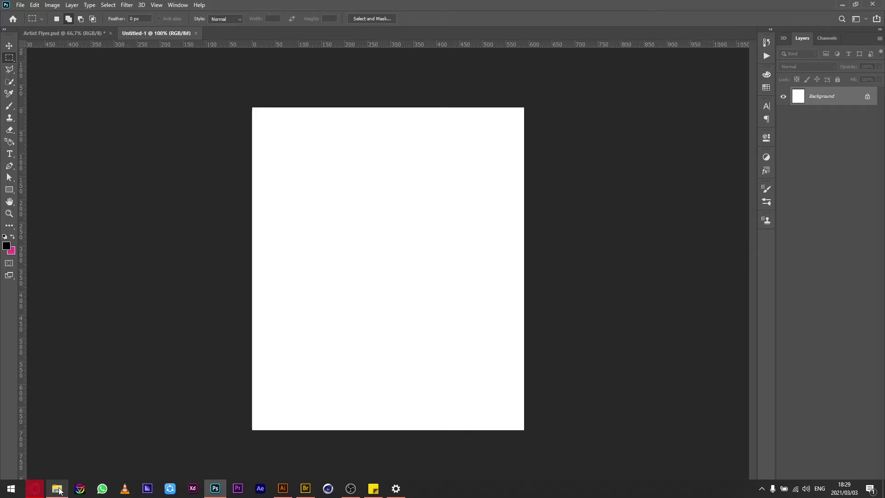
Step: Place the exported Artist-Flyer image from the Guest Artist Flyer folder into the new document, scaled to about 8.87% and centered
left_click(57, 489)
left_click(233, 276)
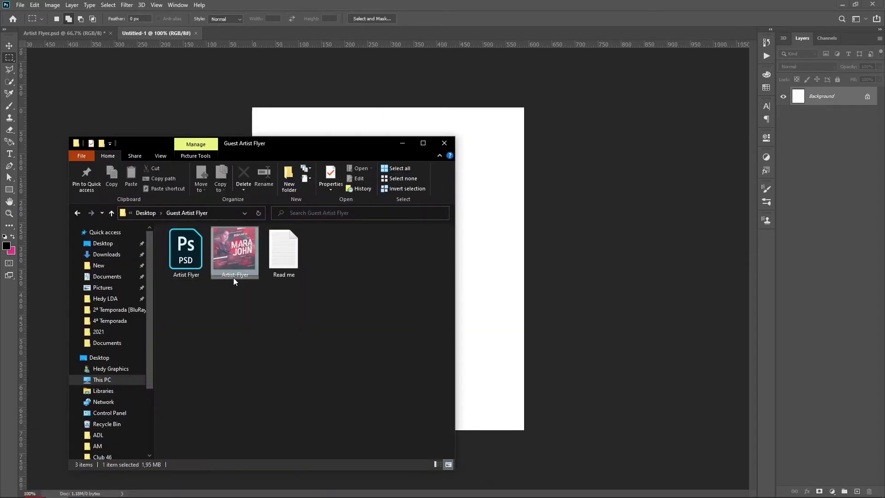
left_click_drag(234, 277, 492, 314)
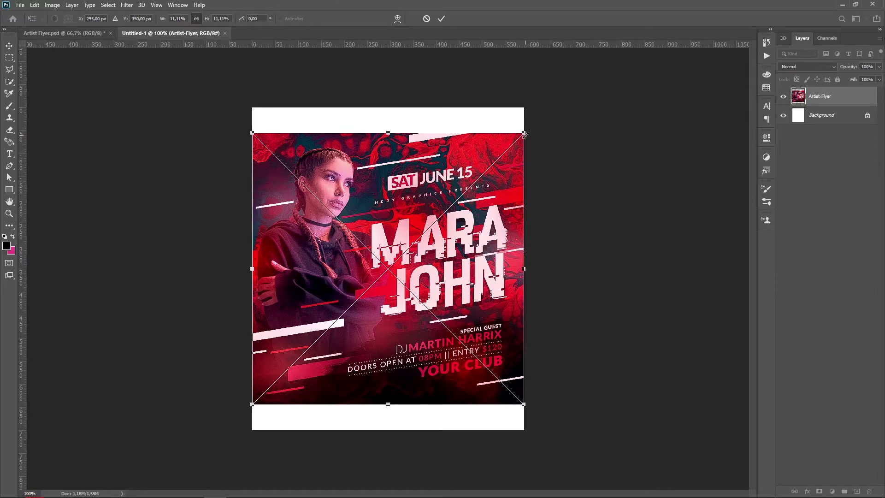
left_click_drag(524, 134, 502, 167)
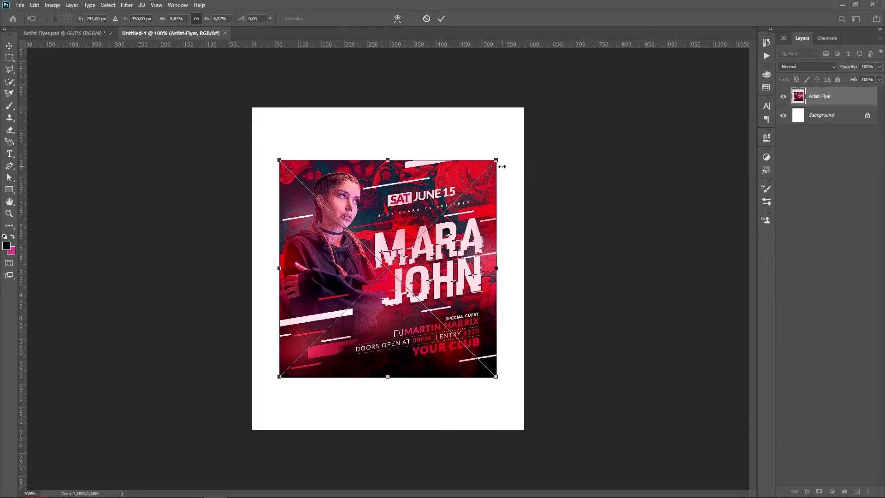
key("m")
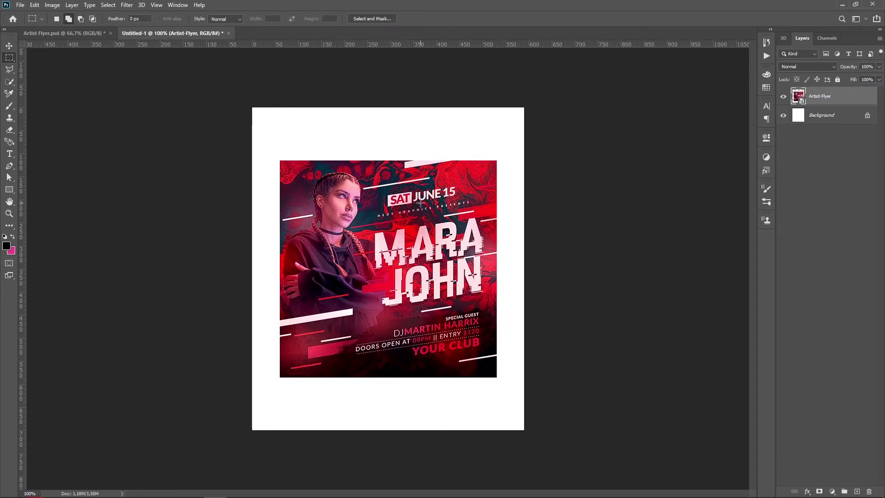
key("Return")
Step: Move the placed flyer straight down about 53 px on the canvas and duplicate its layer
key("v")
left_click_drag(464, 205, 464, 229)
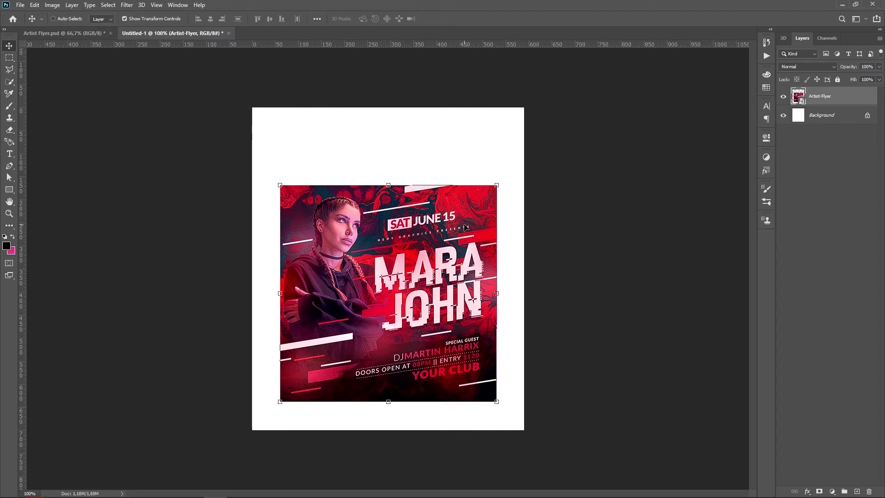
key("ctrl+j")
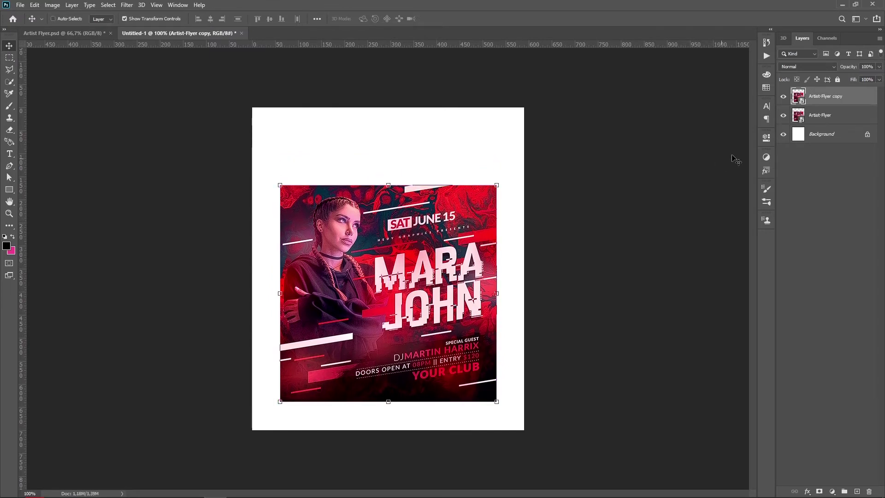
Step: Enlarge the lower Artist-Flyer layer from its center until it covers the whole canvas as a background
left_click(830, 121)
key("ctrl+t")
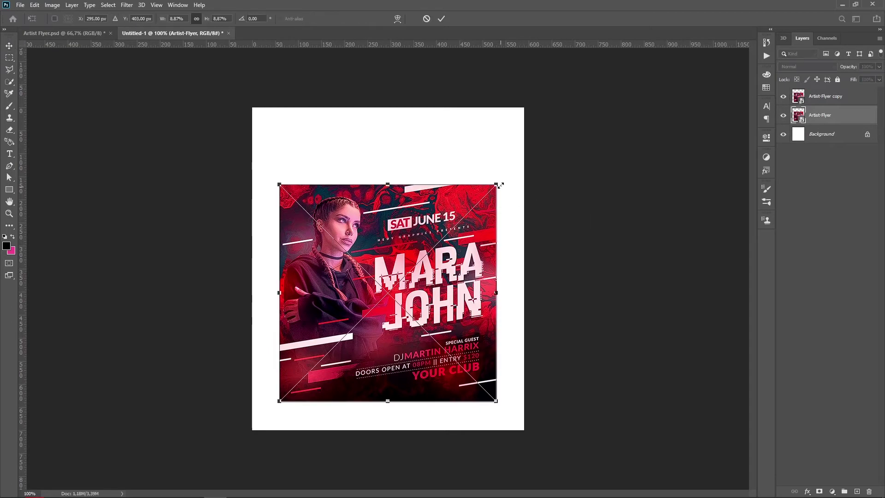
left_click_drag(501, 185, 585, 113)
key("Return")
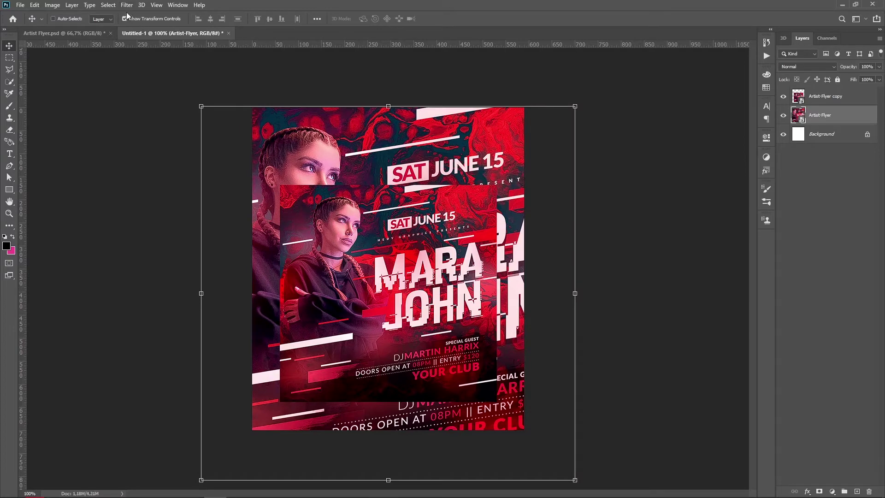
Step: Apply a Gaussian Blur with a 9.6 pixel radius to the enlarged background flyer and collapse its smart filter list
left_click(126, 6)
mouse_move(170, 107)
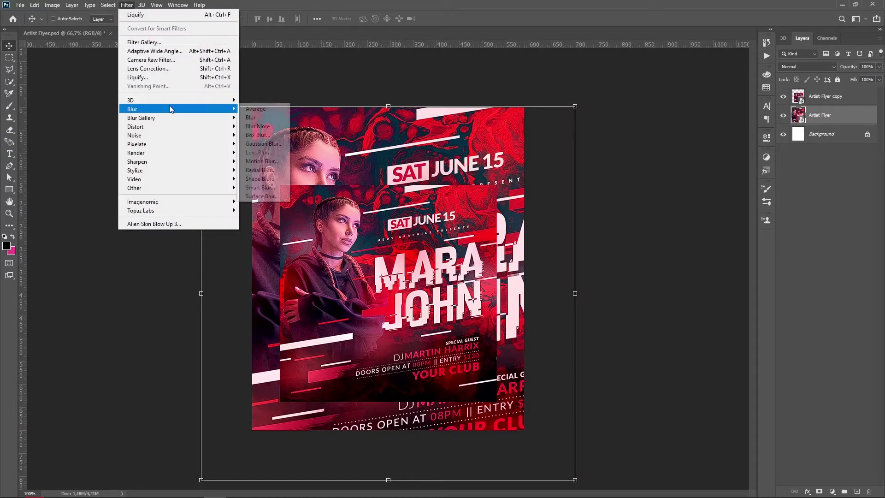
left_click(268, 143)
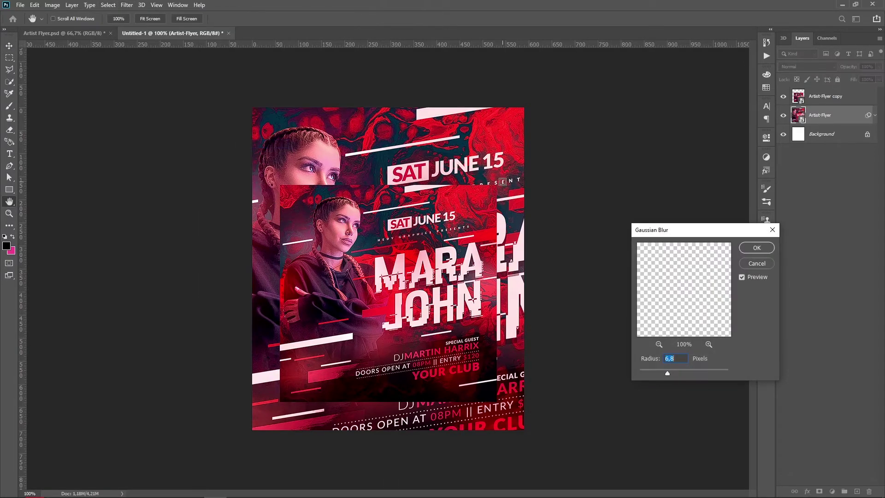
left_click_drag(648, 232, 582, 133)
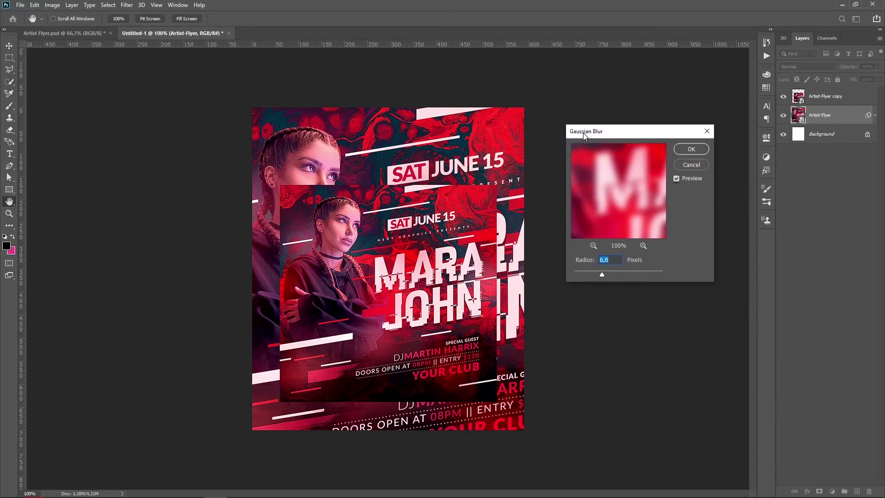
left_click(608, 275)
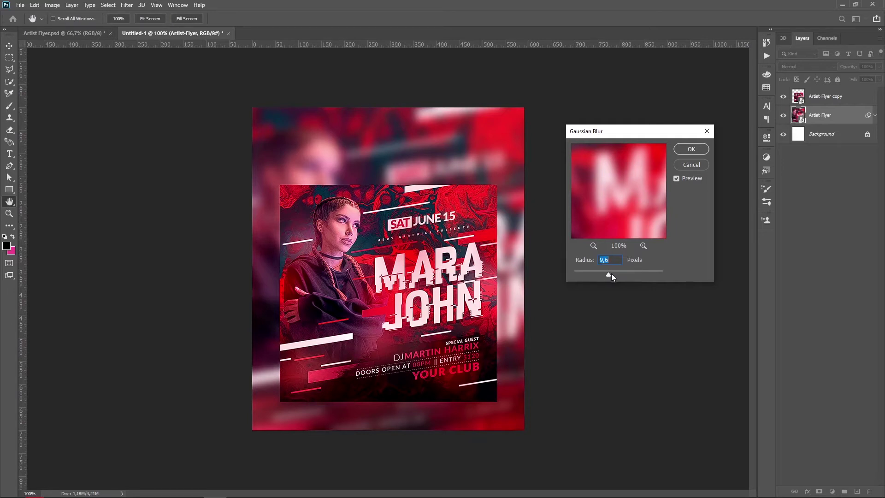
left_click(687, 148)
key("v")
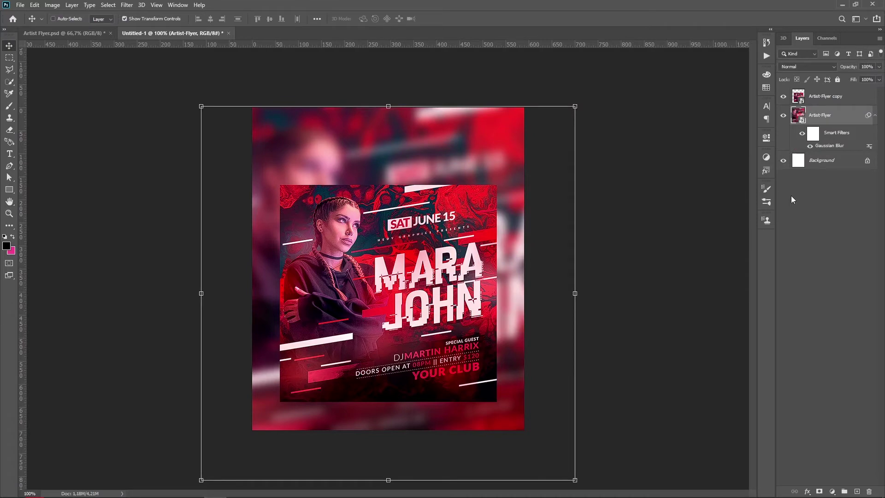
left_click(791, 195)
left_click(875, 117)
Step: Add a Drop Shadow with 100% opacity to the Artist-Flyer copy layer
left_click(859, 98)
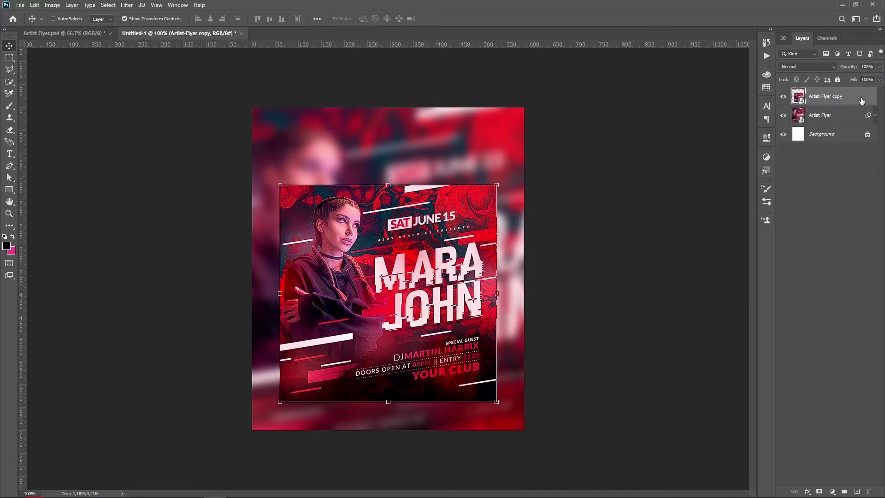
right_click(859, 99)
left_click(812, 105)
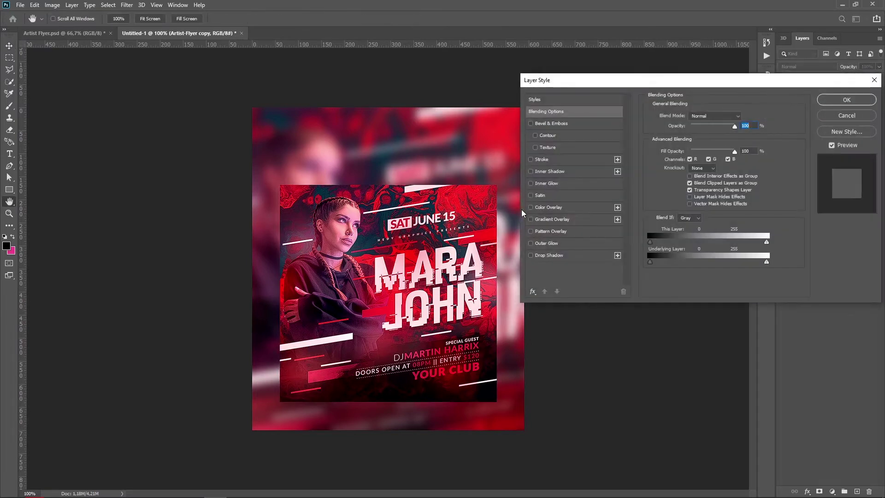
left_click(537, 255)
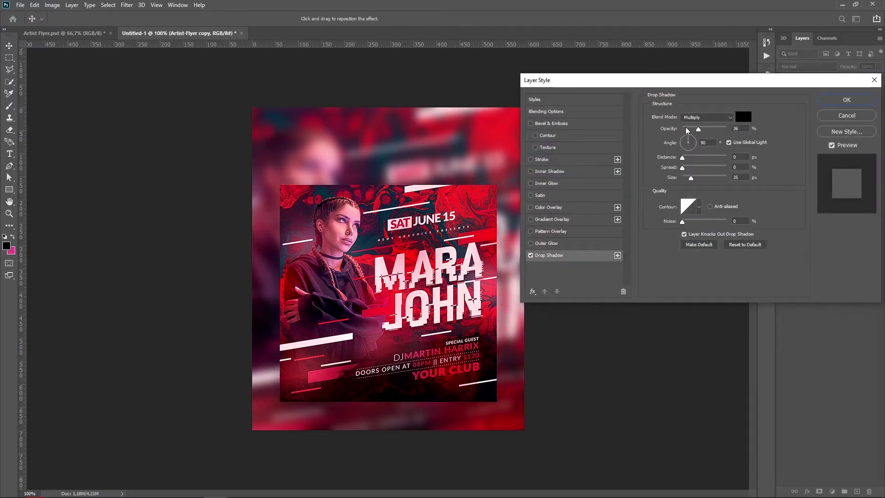
left_click_drag(699, 129, 729, 129)
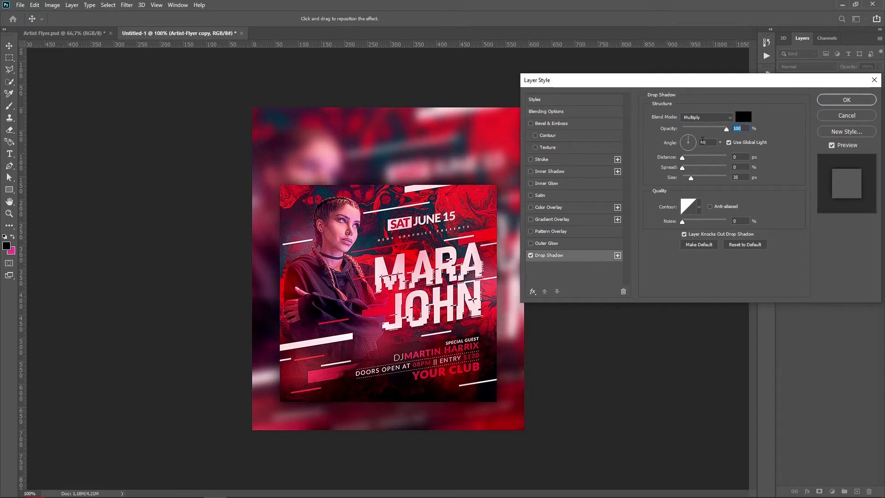
left_click(847, 100)
left_click(843, 194)
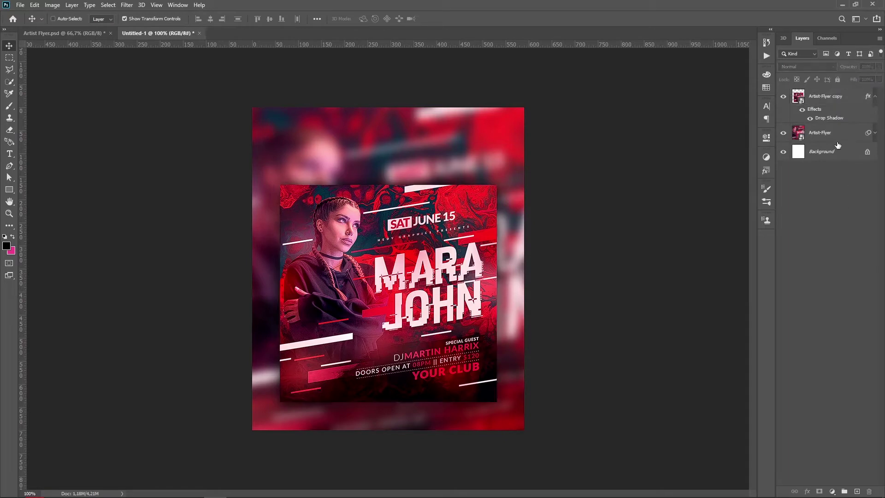
Step: Lower the blurred background flyer layer's fill to about 79% and collapse the effects list of the copy layer
left_click(838, 134)
left_click(879, 80)
left_click(871, 90)
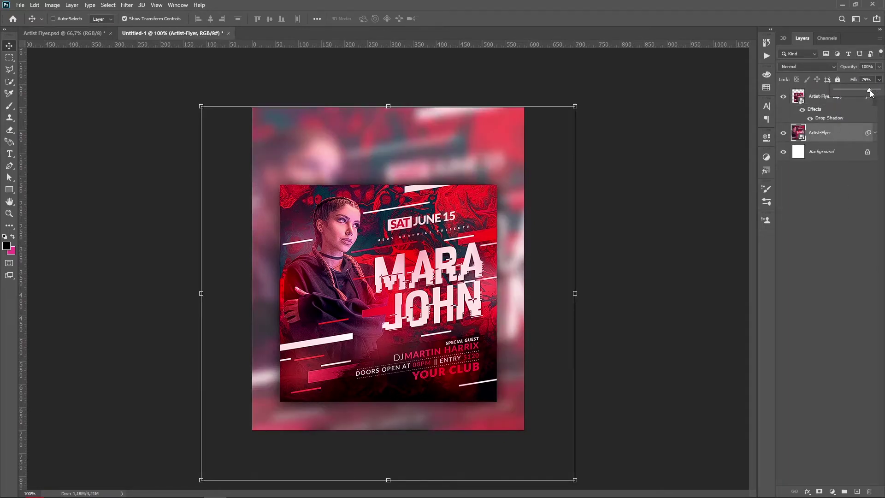
left_click(875, 97)
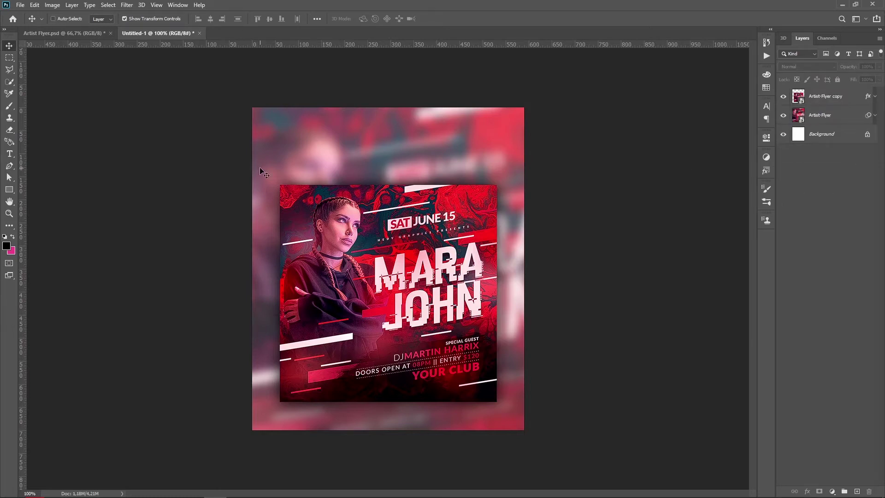
Step: Draw a white rectangle about 566 x 80 px along the top edge of the canvas
left_click(9, 189)
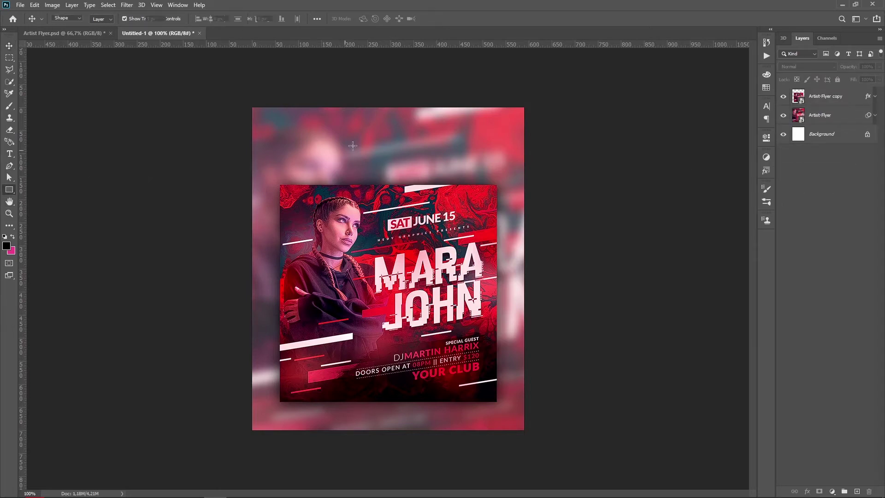
left_click_drag(250, 110, 486, 144)
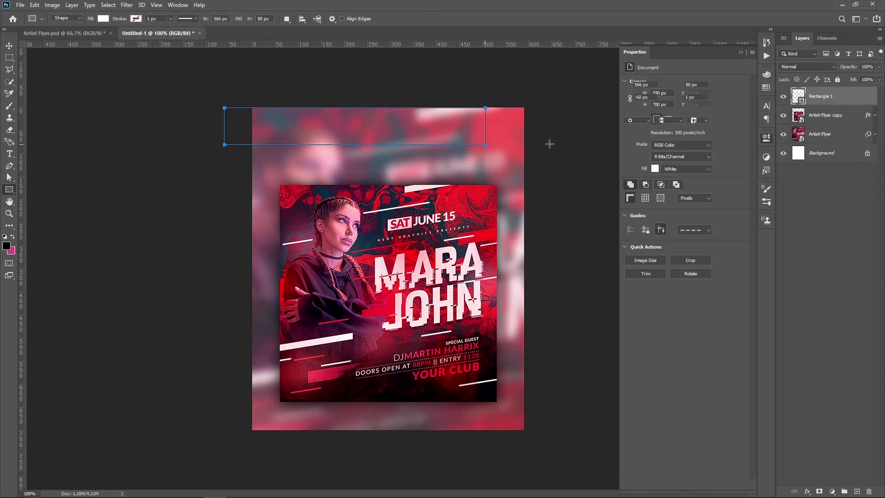
left_click(741, 52)
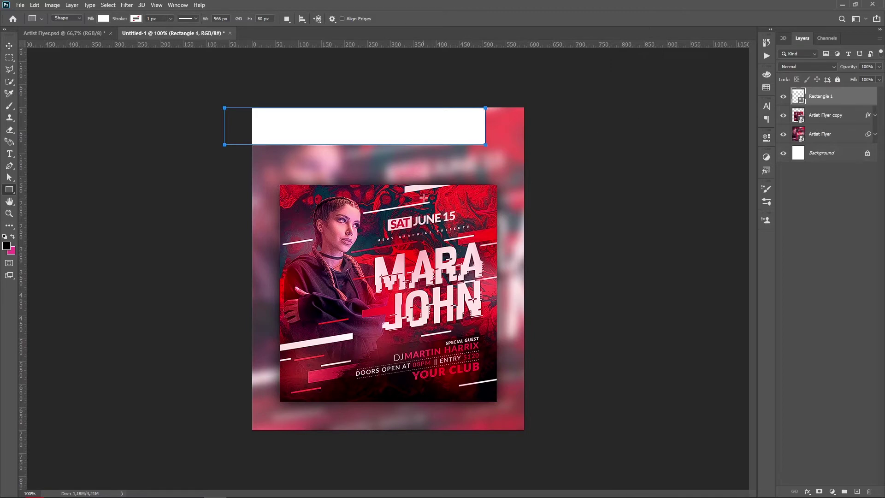
Step: Scale the white rectangle to about 117% so it spans the full canvas width, and nudge it down and right into place as a banner
key("v")
left_click_drag(485, 126, 530, 127)
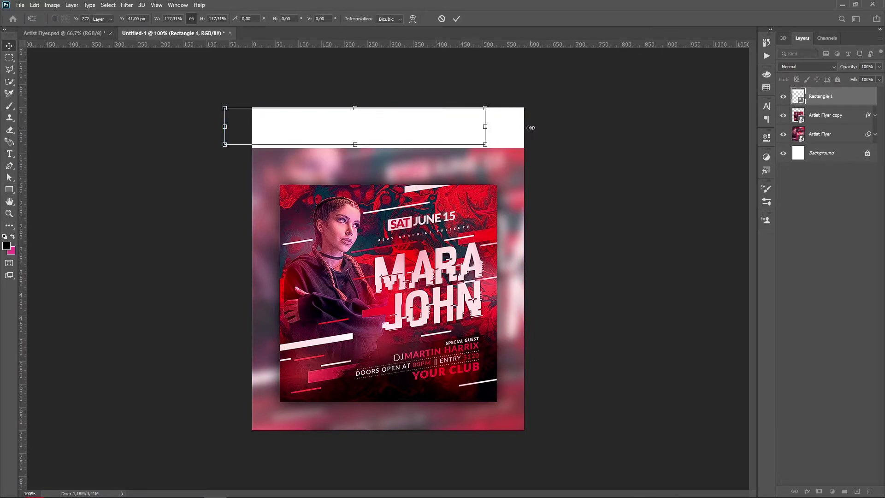
key("Return")
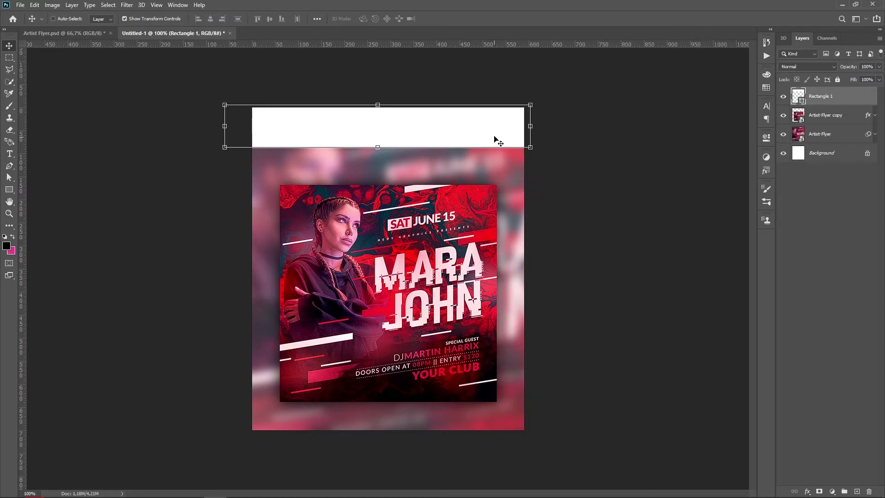
key("Down")
key("Down")
key("Down")
key("Down")
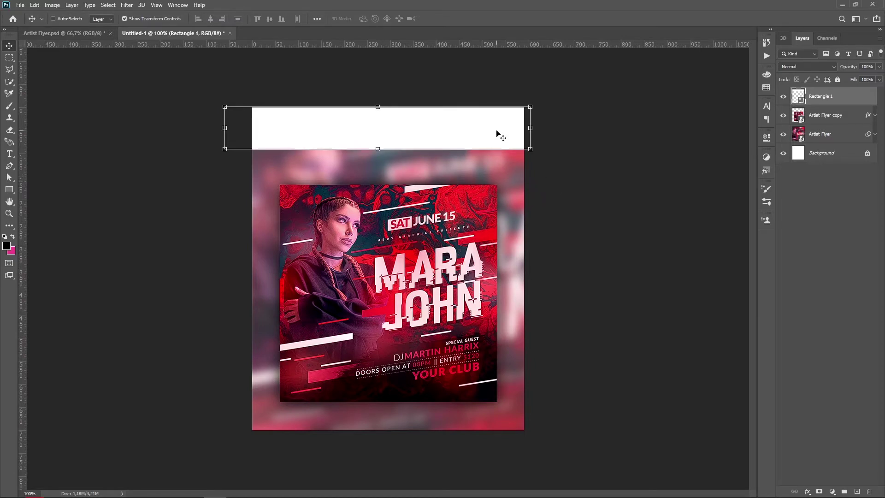
key("Right")
key("Right")
Step: Add a text layer reading "GUEST ARTIST FLYER" between the white banner and the flyer
key("t")
left_click(403, 173)
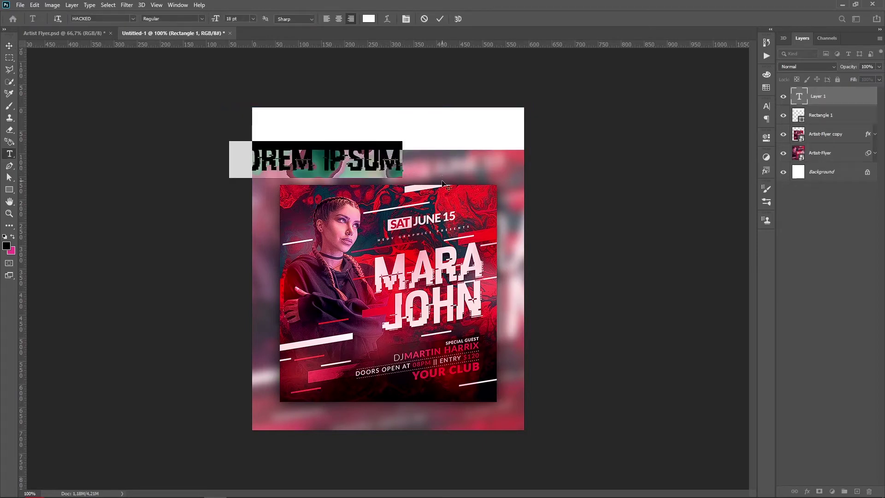
type("GU")
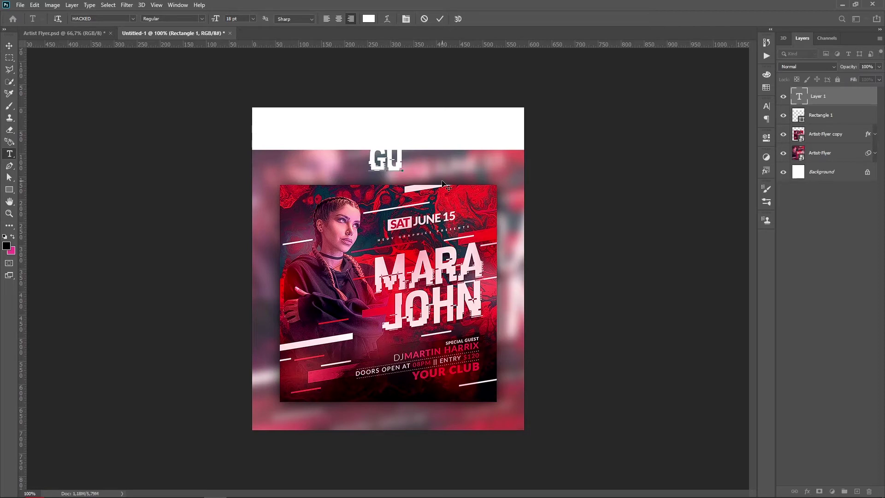
type("EST ")
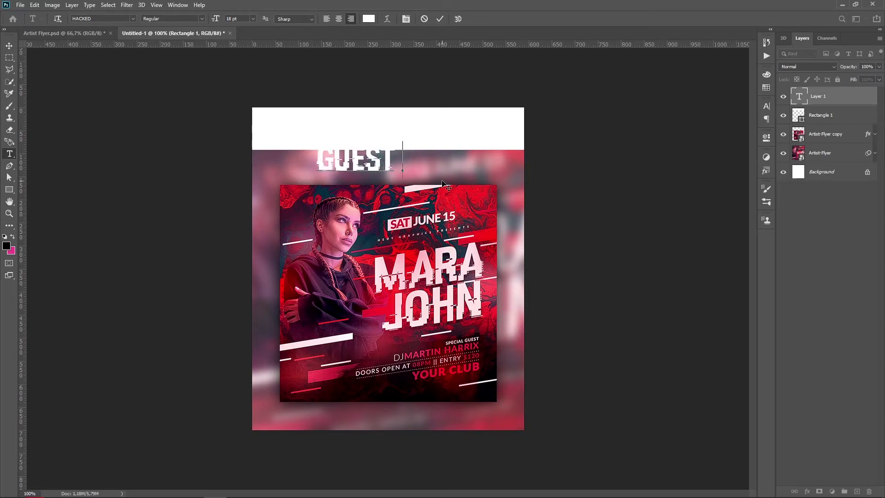
type("ARTI")
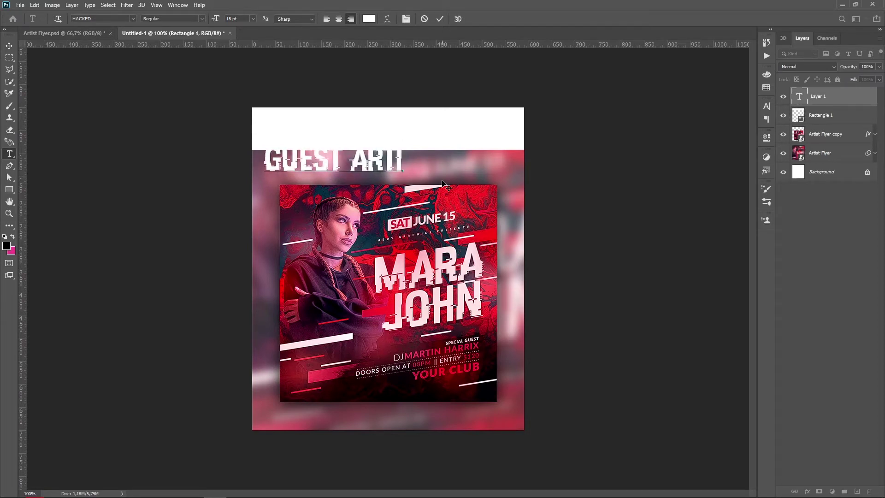
type("ST FLYER")
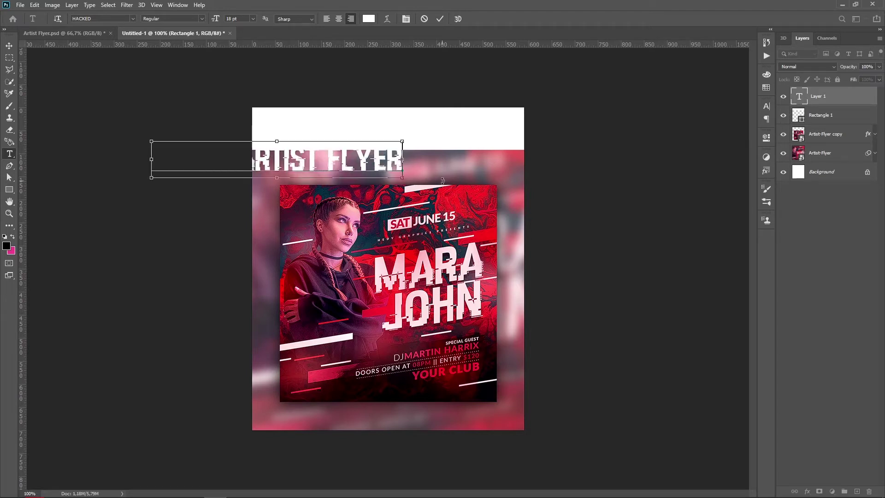
key("ctrl+Return")
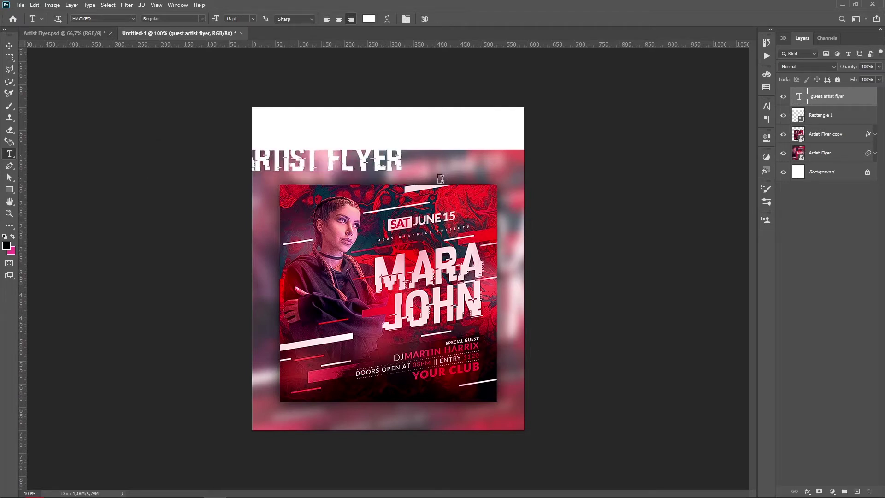
key("v")
Step: Recolor the title text with a bright red sampled from the flyer artwork
left_click(766, 109)
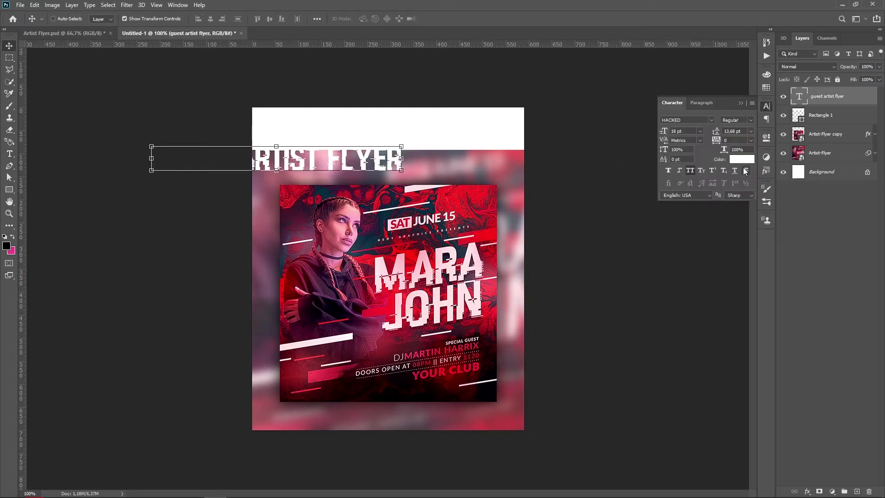
left_click(747, 166)
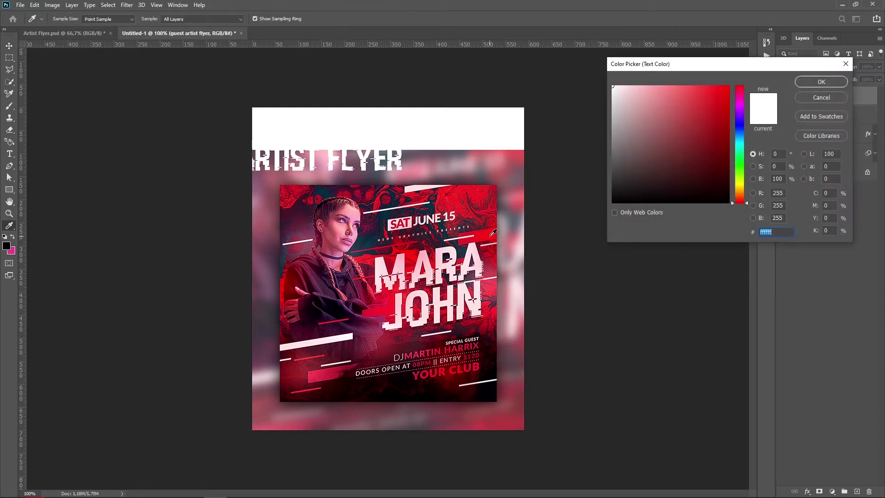
left_click(493, 234)
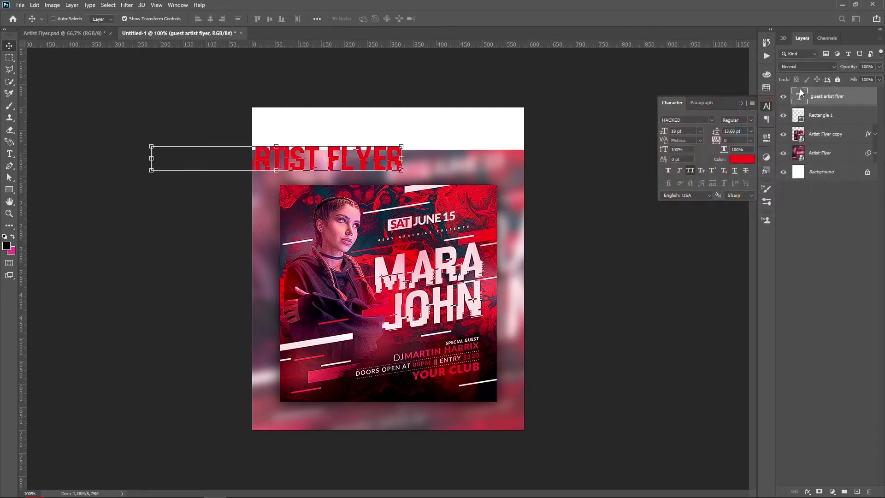
left_click(802, 83)
Step: Change the title font to Bebas Neue Bold and center the text on the white banner
left_click(702, 121)
type("beb")
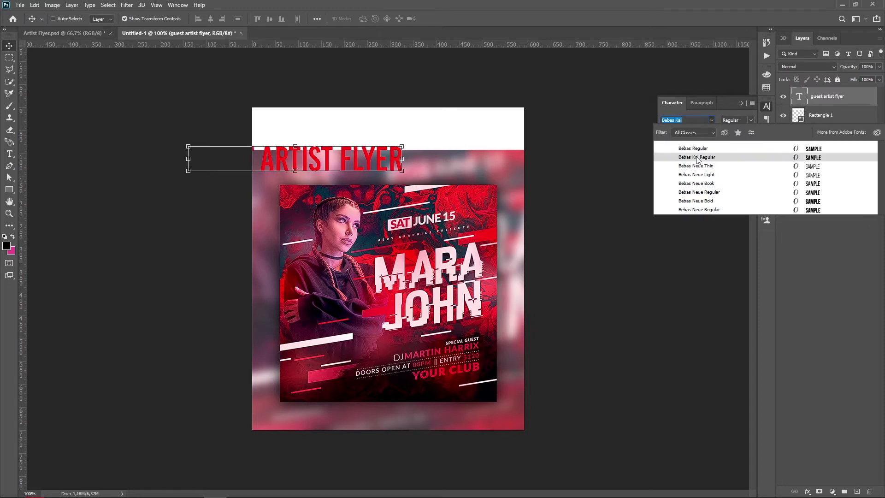
left_click(692, 205)
left_click_drag(357, 164, 448, 136)
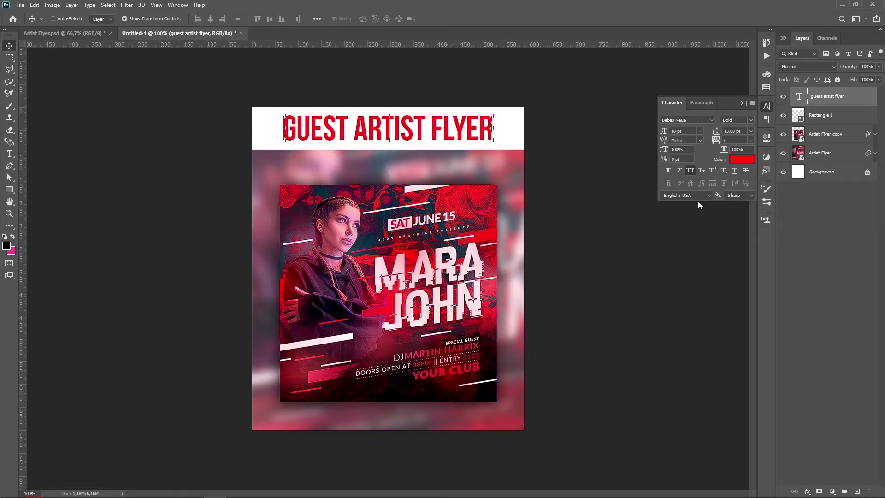
left_click(815, 234)
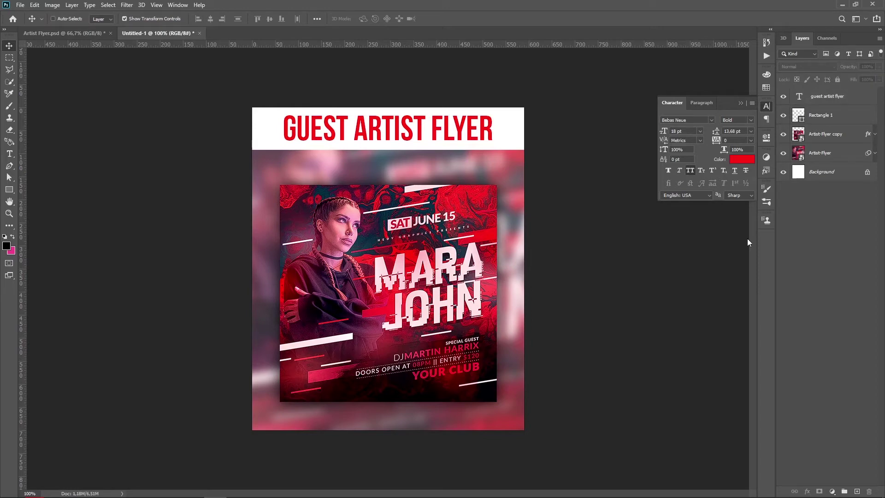
Step: Save the preview for web as a maximum-quality JPEG named Preview-image in the Guest Artist Flyer folder, and close the document without saving changes
left_click(20, 6)
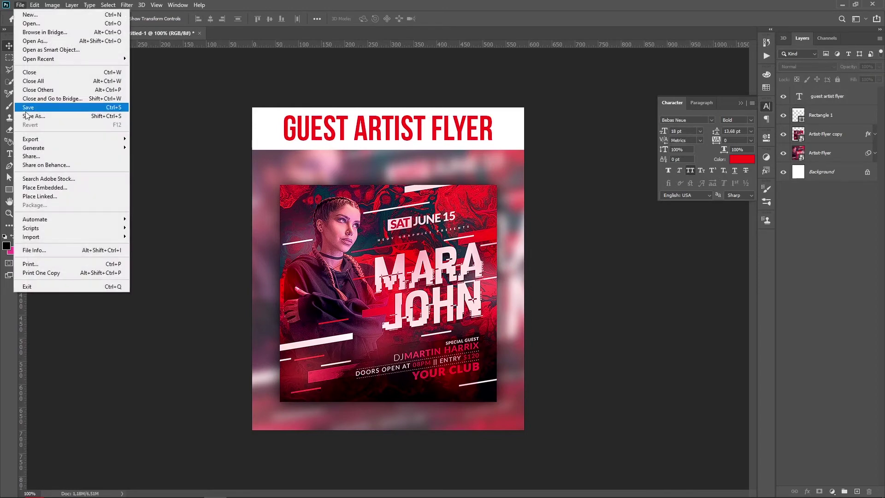
mouse_move(92, 139)
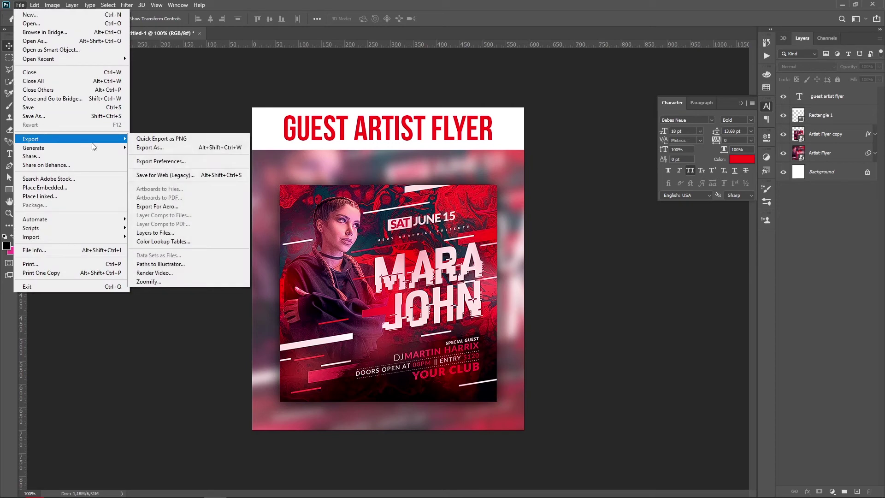
left_click(162, 179)
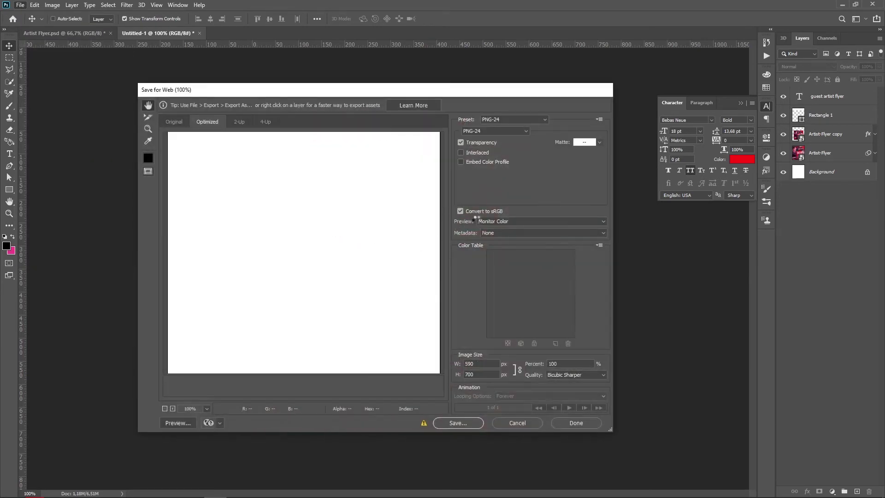
left_click(526, 131)
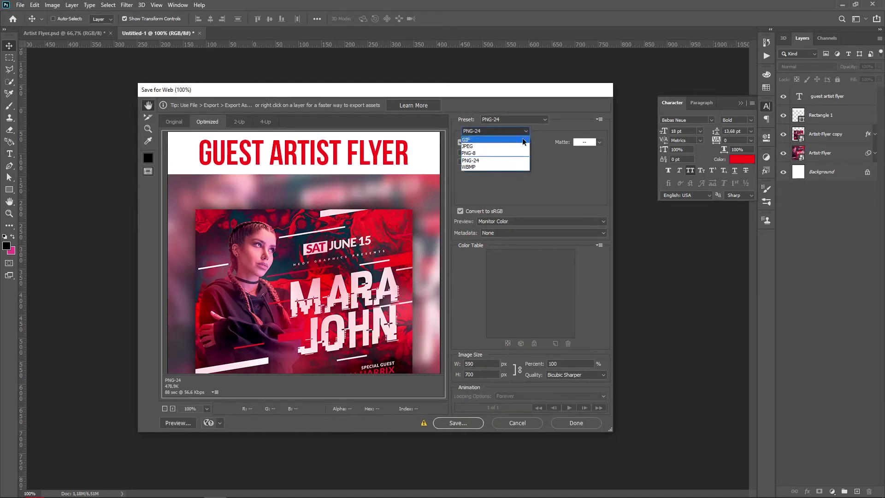
left_click(483, 147)
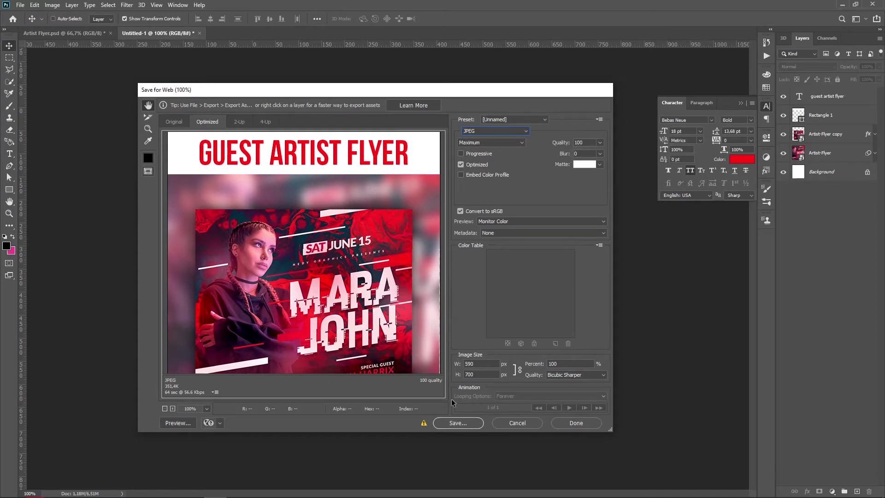
left_click(457, 423)
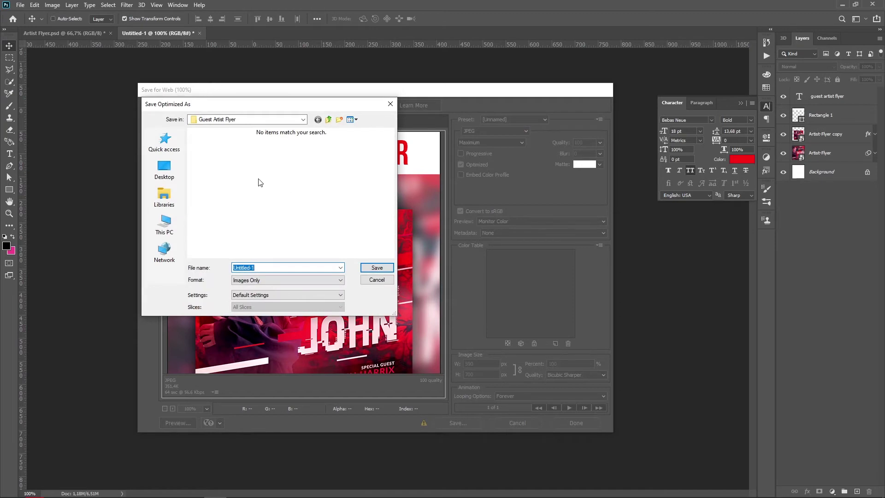
type("Preview image")
key("Return")
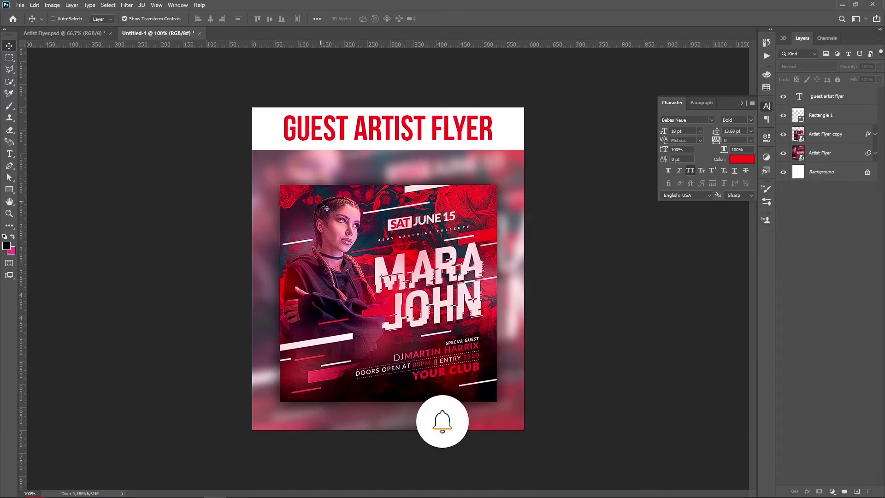
left_click(201, 33)
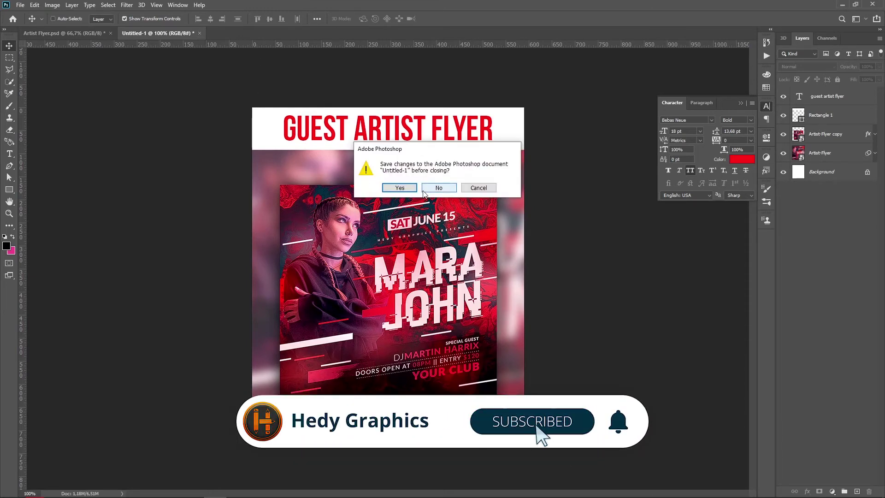
key("Escape")
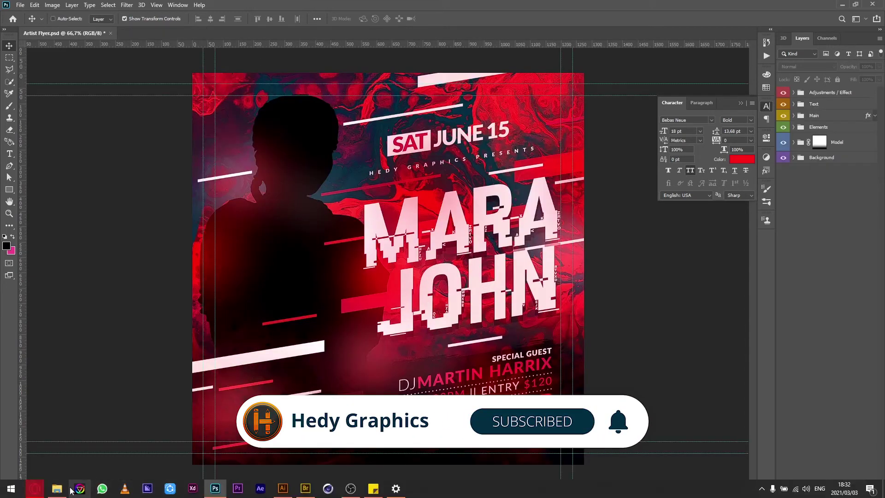
Step: Switch to File Explorer and review the PSD, flyer image and preview image in the Guest Artist Flyer folder
left_click(56, 489)
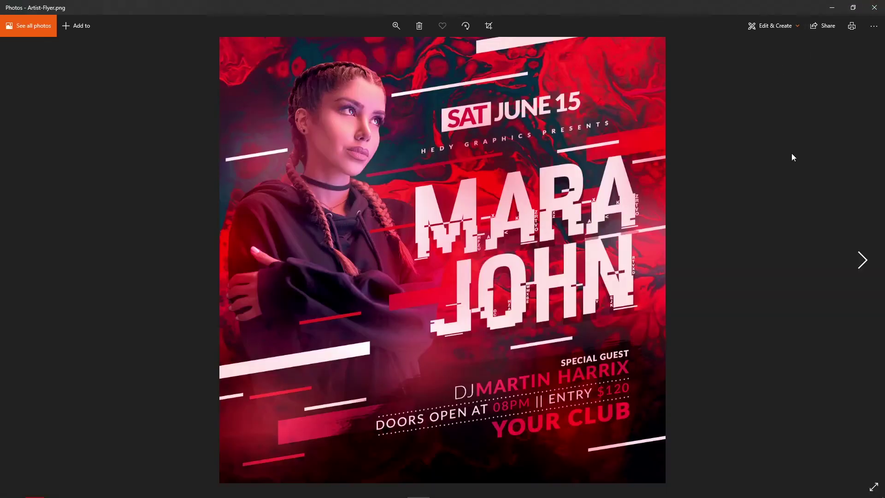
left_click(862, 260)
left_click(875, 7)
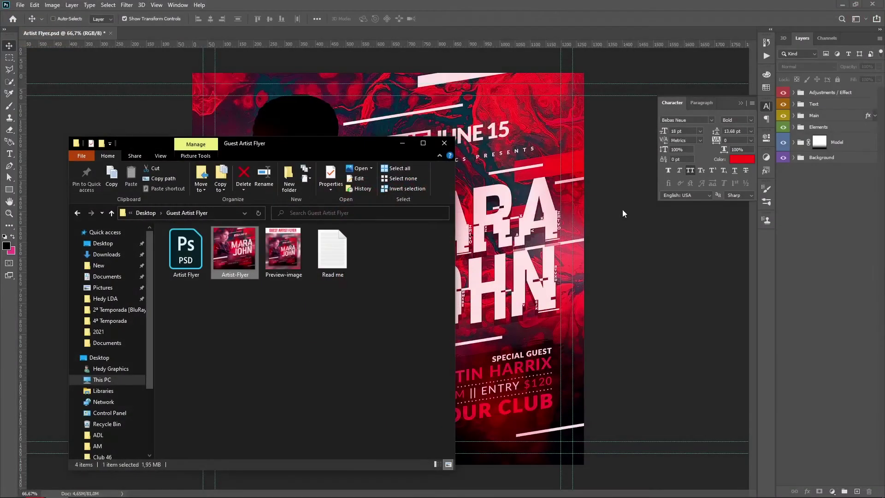
left_click(187, 260)
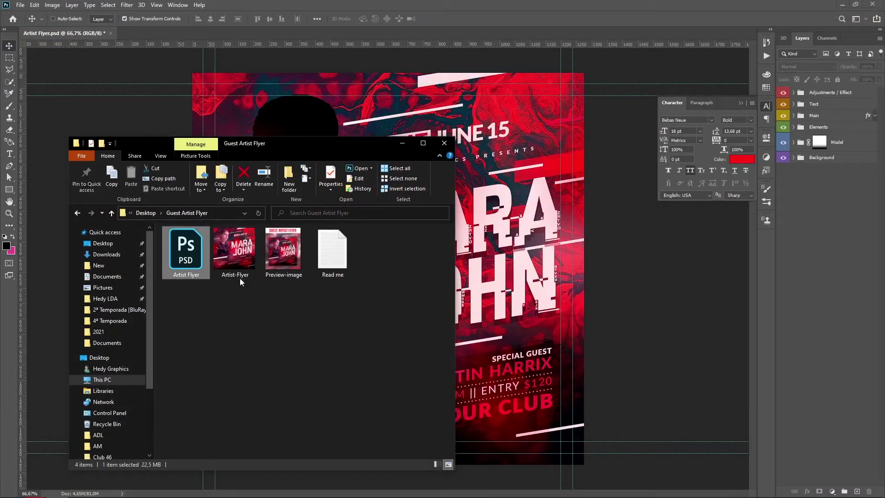
left_click(287, 261)
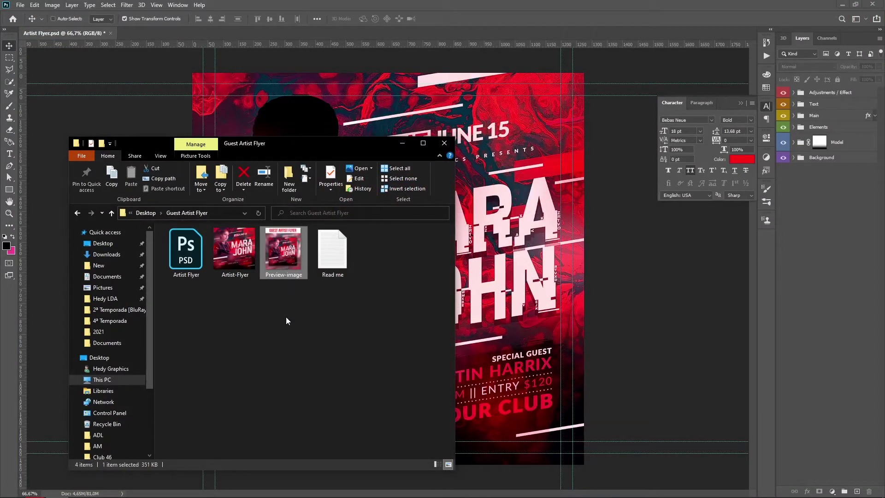
Step: Open the Artist-Flyer image from the folder in Adobe Photoshop 2020
left_click(241, 257)
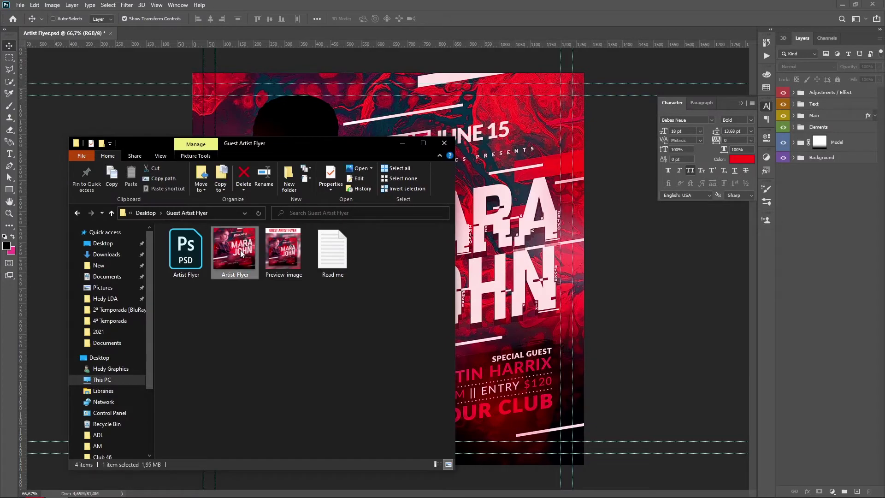
right_click(240, 252)
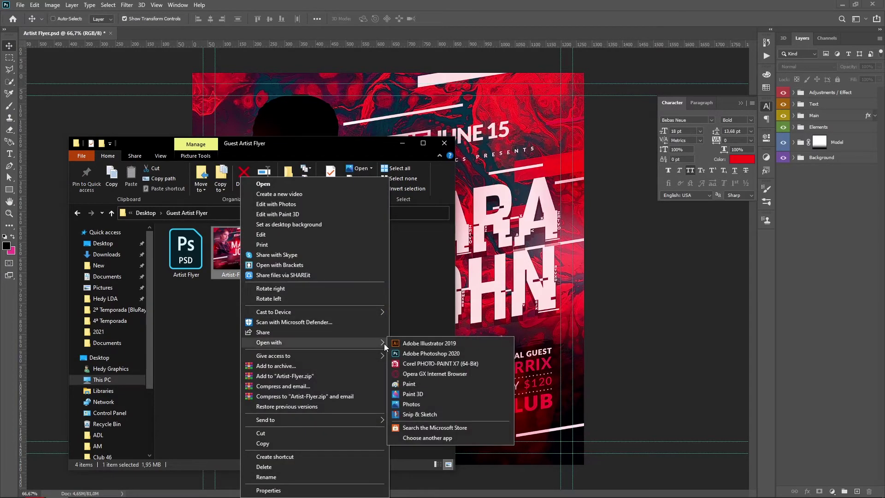
left_click(401, 354)
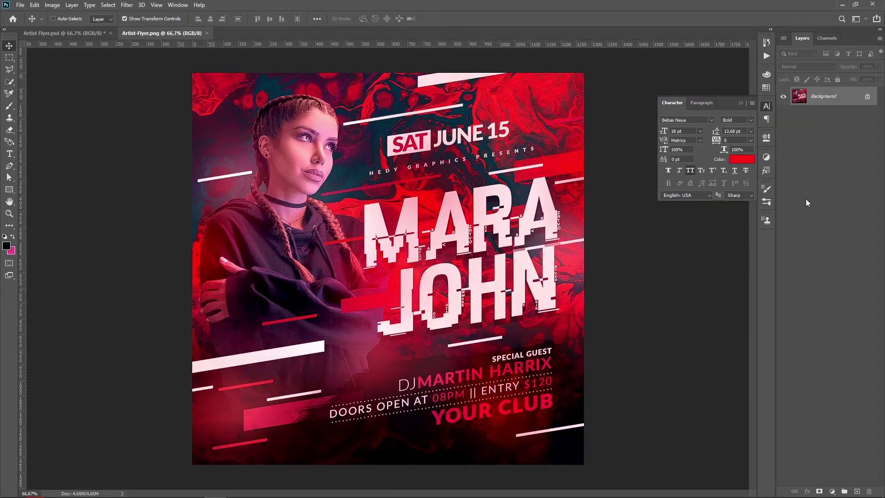
Step: Open the Save for Web export settings for the Artist-Flyer image
left_click(20, 5)
mouse_move(79, 137)
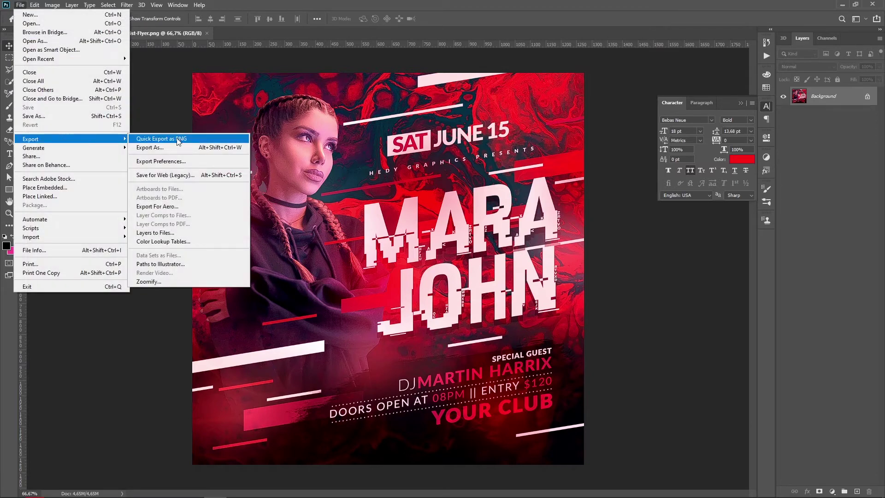
left_click(166, 175)
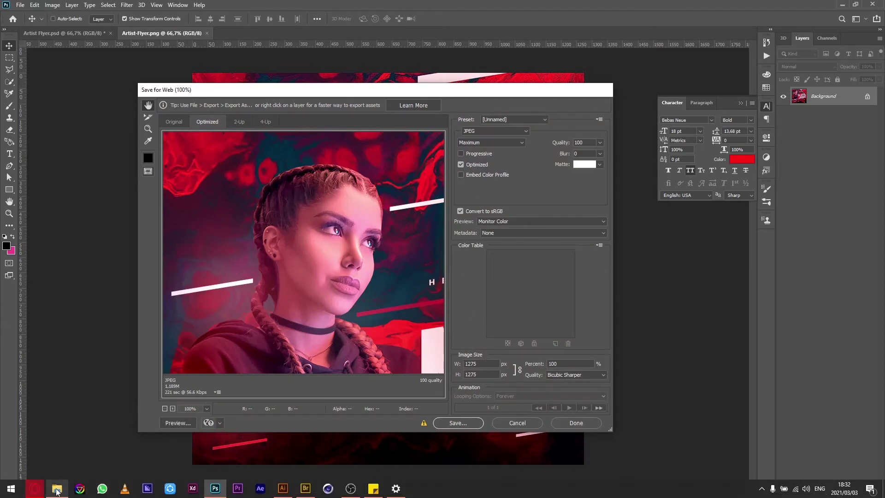
Step: Switch to the GraphicRiver upload form in the browser and check the required thumbnail format and dimensions
left_click(34, 489)
scroll(259, 284, "down", 2)
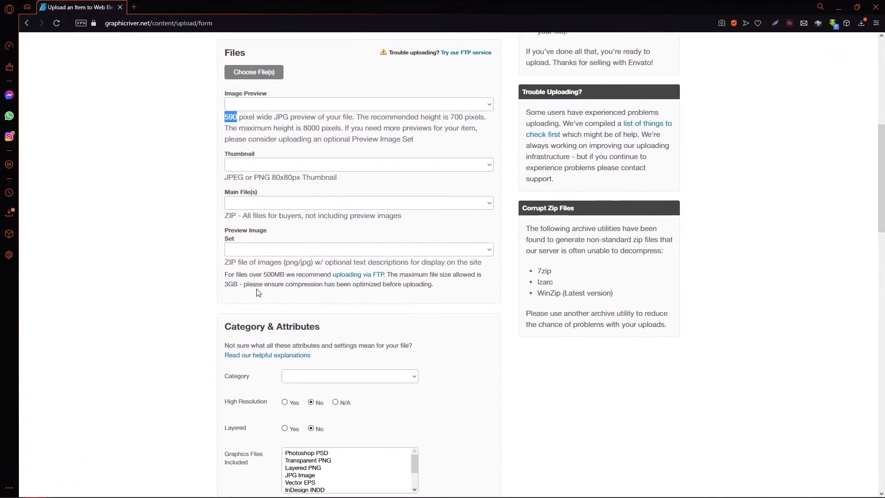
scroll(280, 240, "up", 1)
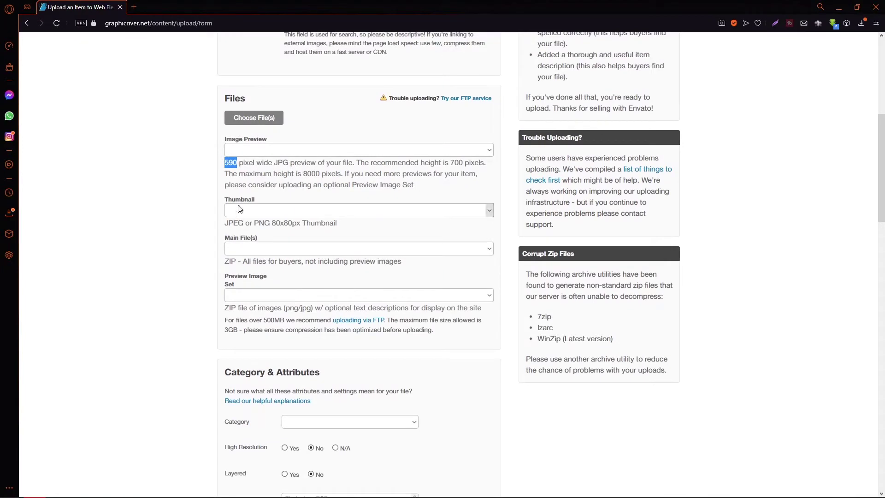
left_click(255, 225)
left_click_drag(261, 224, 301, 232)
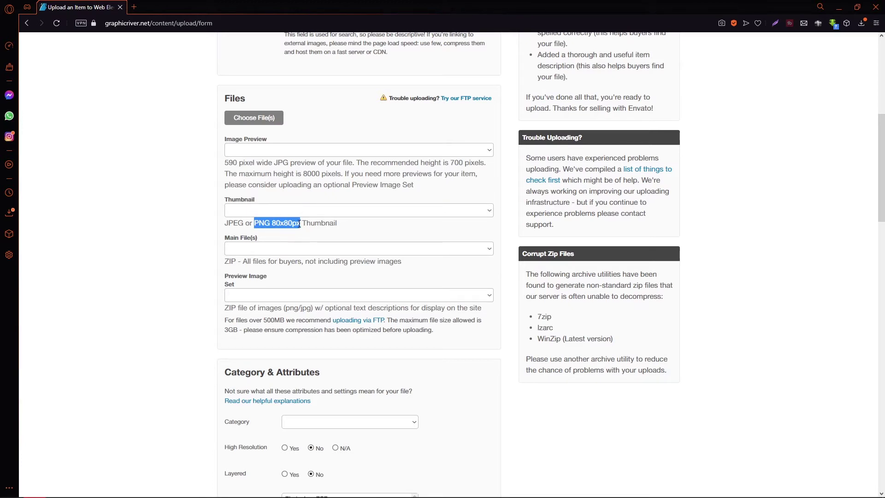
left_click(300, 224)
left_click_drag(300, 225, 254, 225)
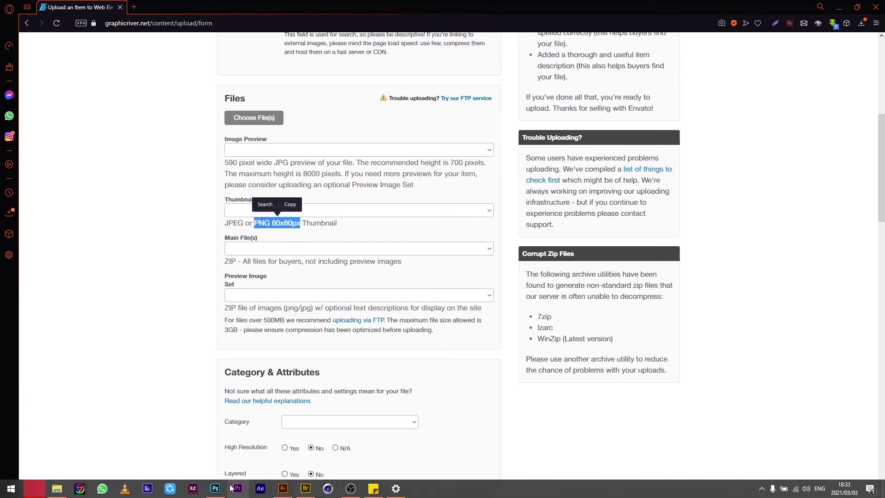
Step: Switch back to Photoshop and set the web export to 80 x 80 px in PNG-24 format
left_click(218, 489)
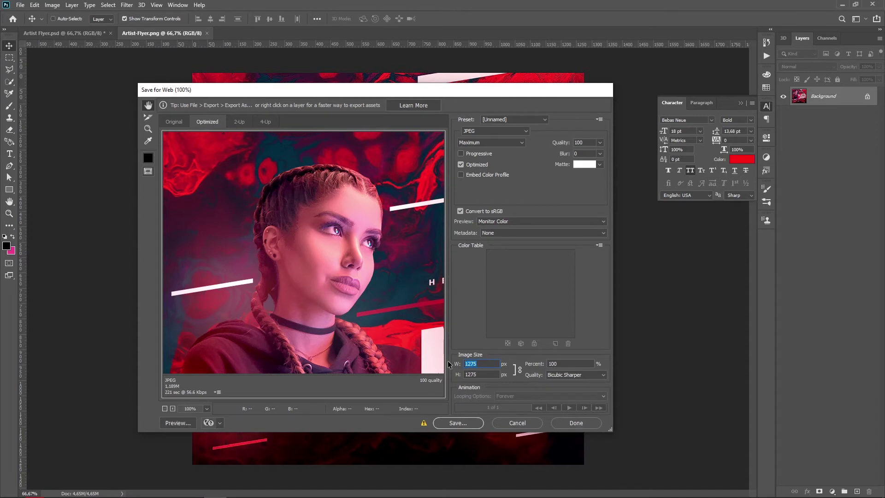
type("80")
left_click(519, 132)
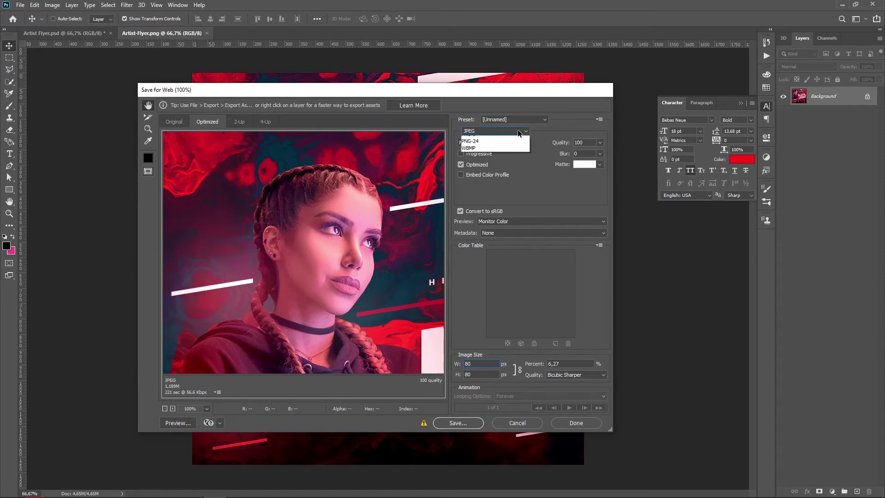
left_click(475, 158)
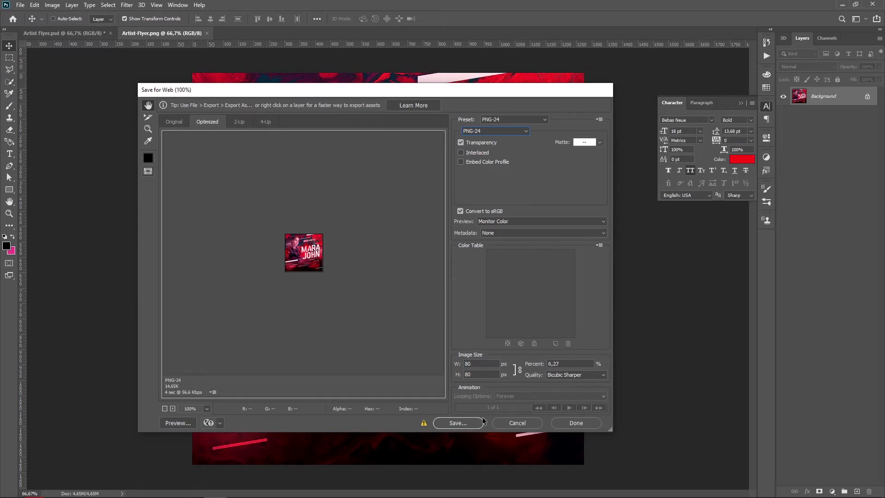
Step: Save the export as Thumbnail in the Guest Artist Flyer folder and close the Artist-Flyer document without saving changes
left_click(463, 423)
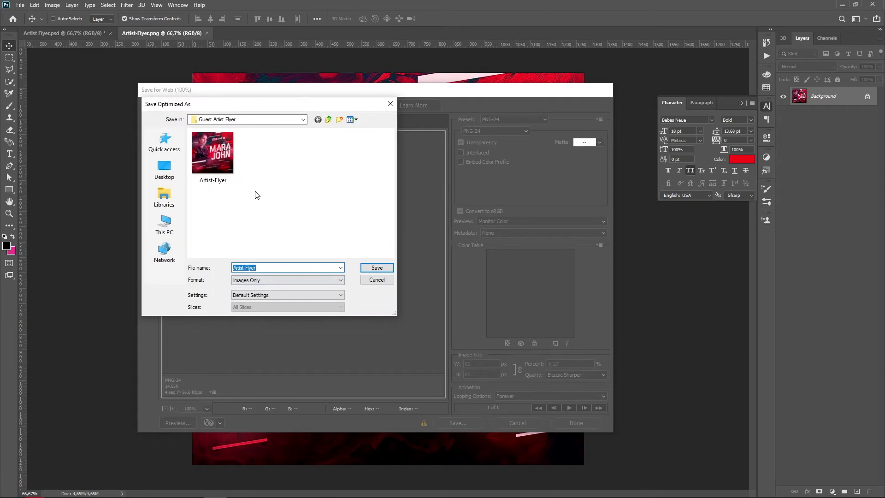
type("Thumbnail")
key("Return")
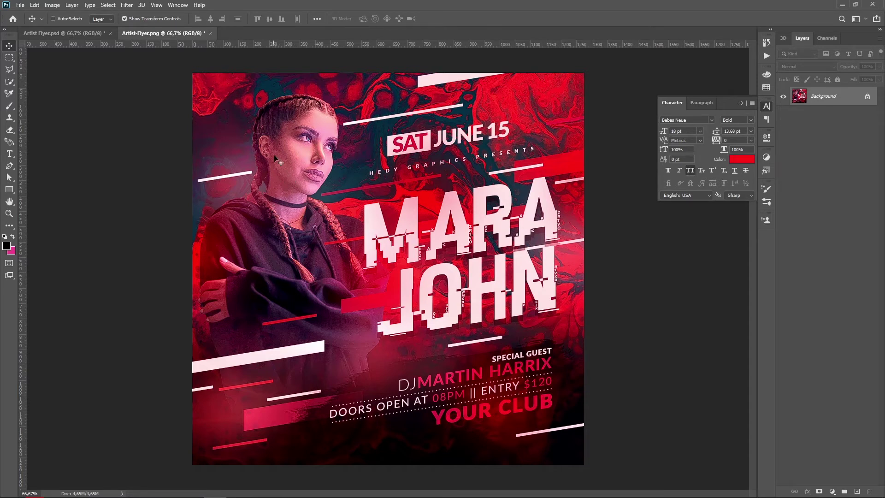
left_click(212, 33)
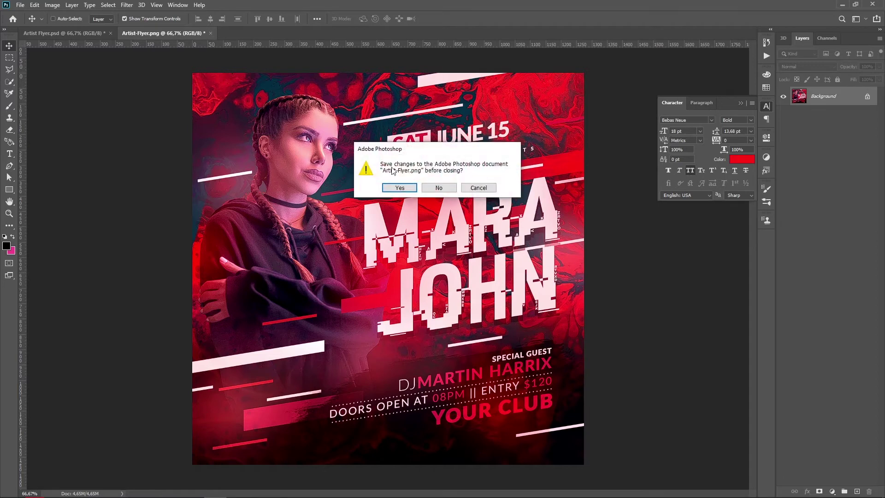
left_click(439, 189)
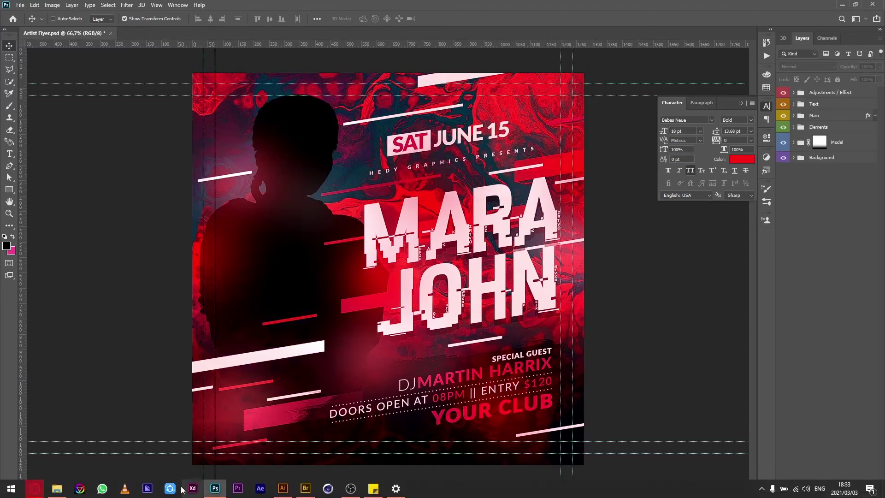
Step: Switch to File Explorer and review the thumbnail, preview image and flyer image in the Guest Artist Flyer folder
left_click(57, 493)
left_click(385, 256)
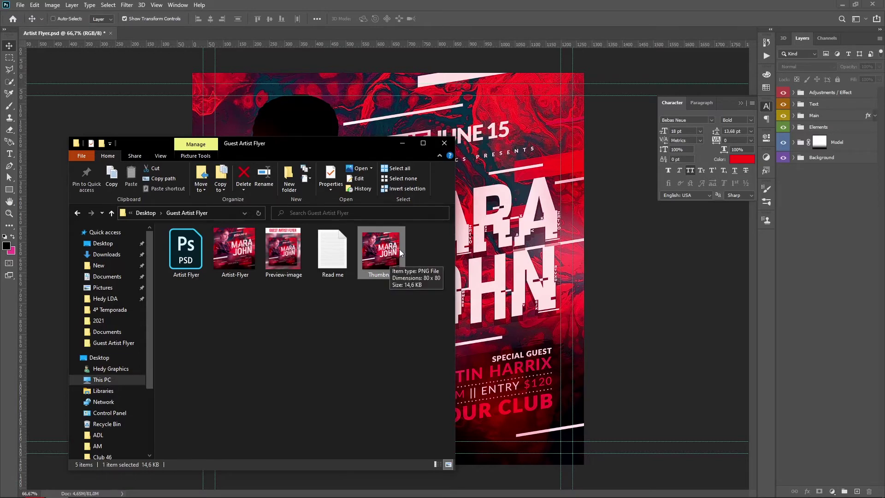
left_click(288, 256)
left_click(226, 263)
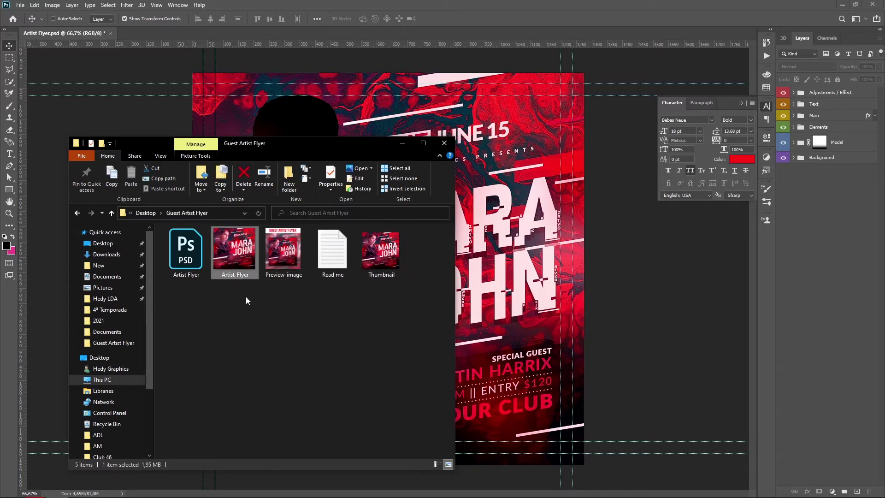
left_click(272, 323)
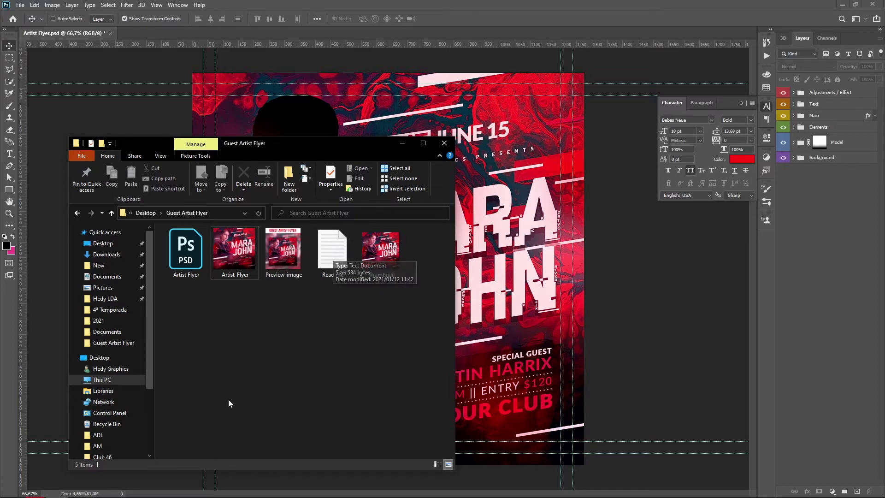
Step: Switch to the browser and open the author portfolio on GraphicRiver in a new tab
mouse_move(110, 497)
left_click(35, 489)
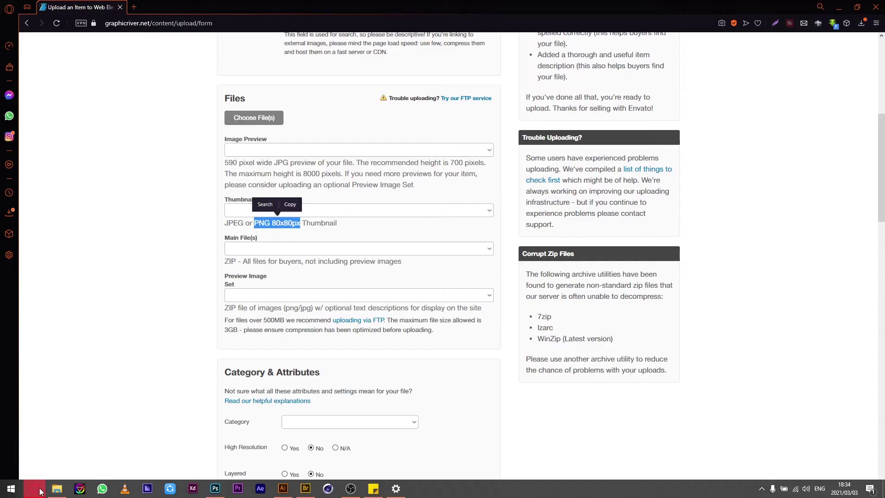
scroll(284, 257, "up", 4)
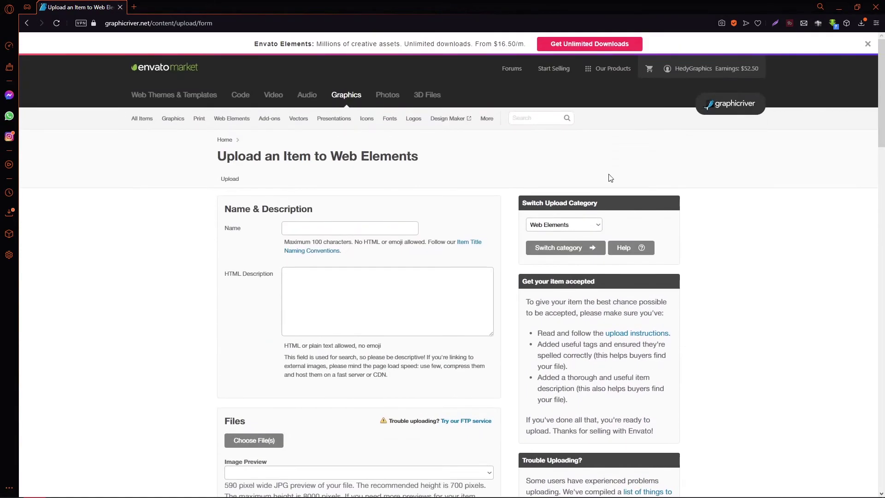
mouse_move(699, 70)
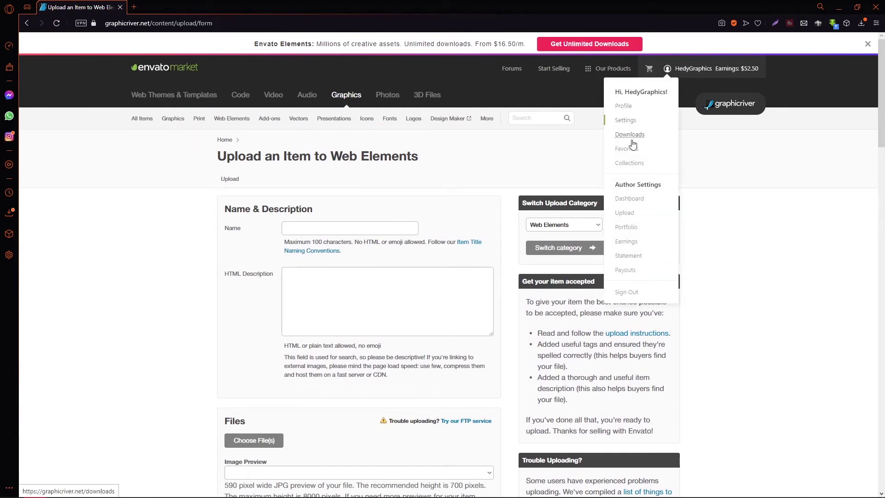
right_click(626, 230)
left_click(634, 235)
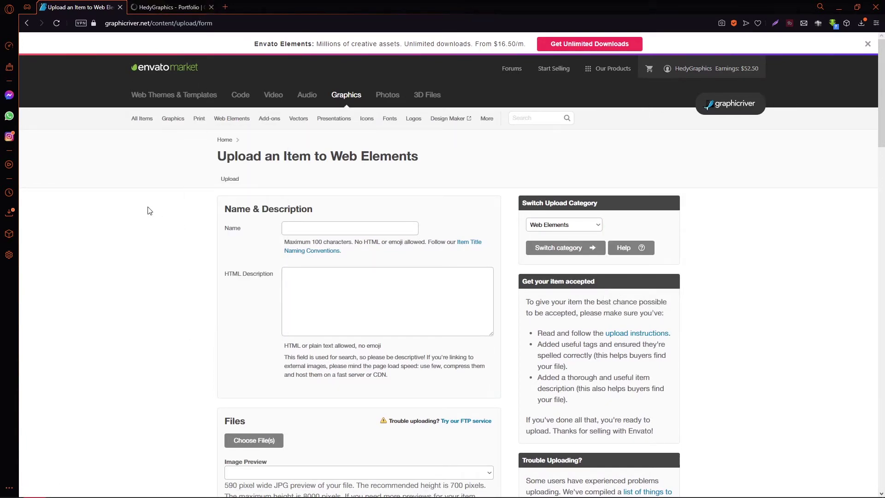
left_click(171, 7)
Step: Browse the portfolio items and open the Artist Live Stream Flyer with the red-and-black Fidalgo design
scroll(277, 226, "down", 1)
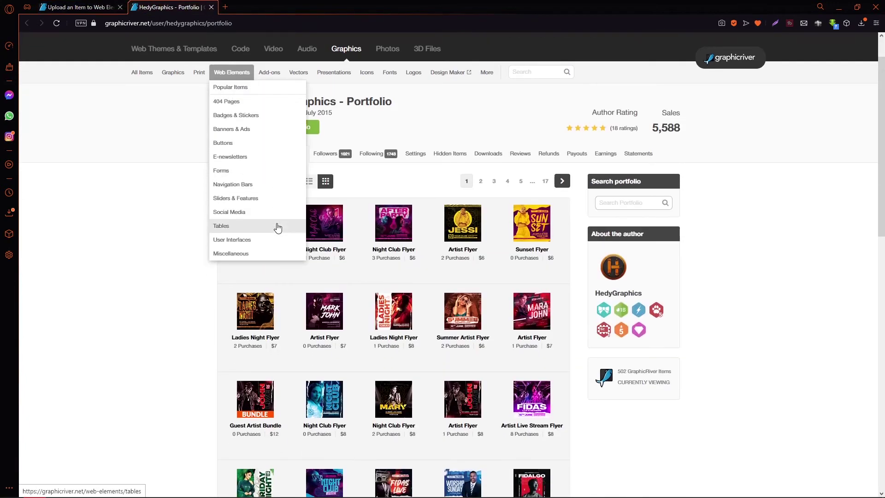
scroll(428, 286, "down", 7)
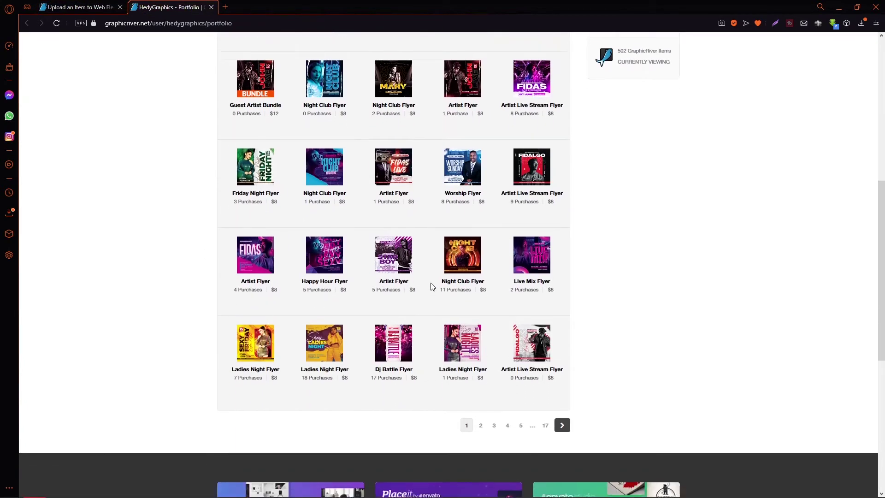
mouse_move(526, 179)
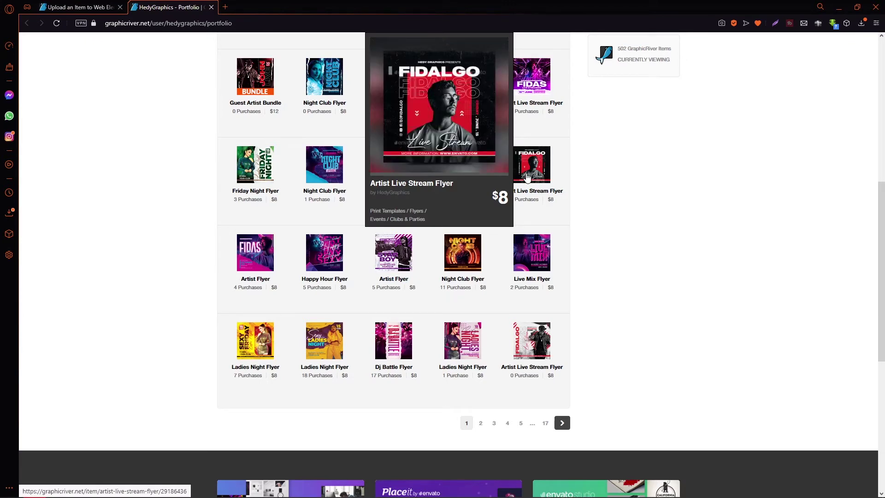
left_click(528, 177)
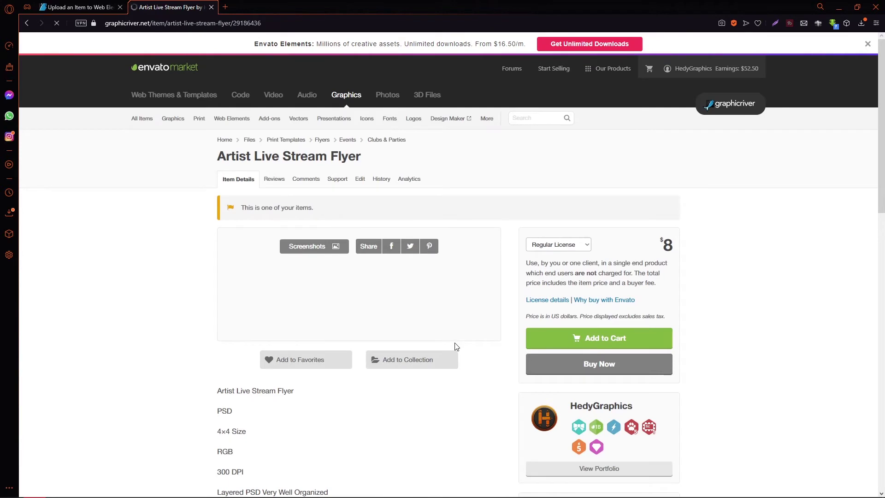
Step: Examine the item page's preview image, description, font links and attributes as a reference for the new listing
scroll(456, 337, "down", 3)
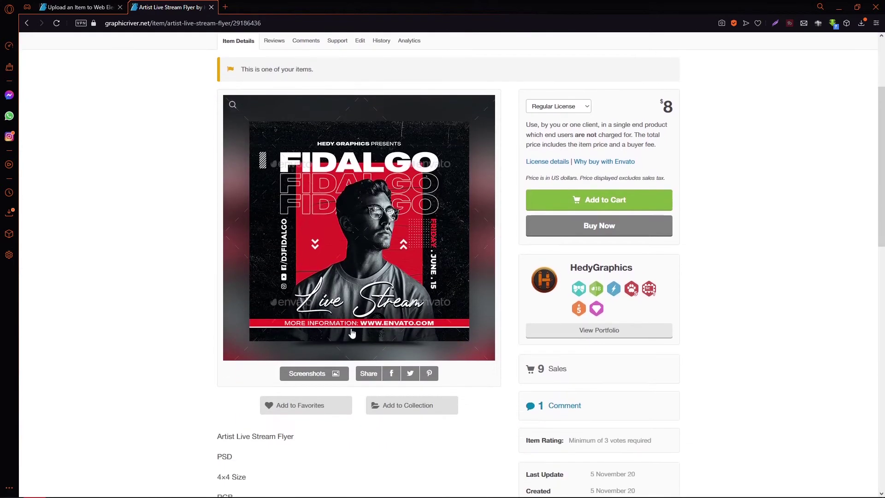
scroll(452, 353, "down", 3)
scroll(452, 351, "down", 3)
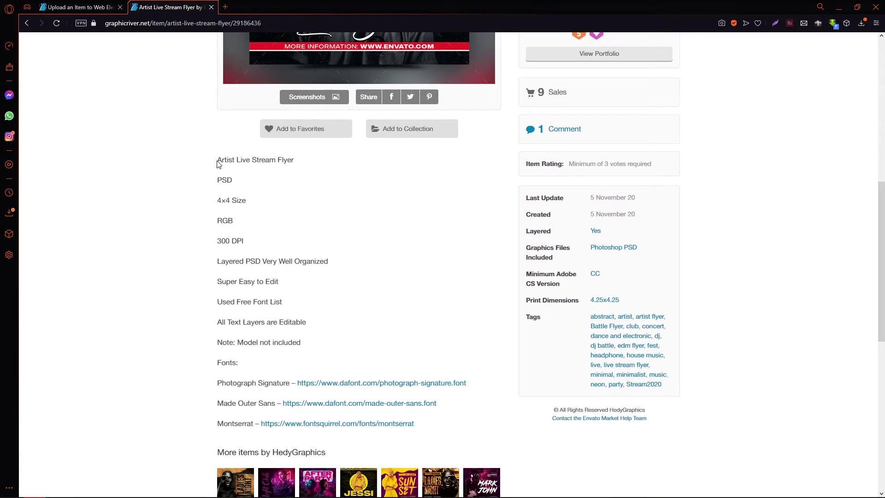
mouse_move(219, 161)
left_mouse_down()
mouse_move(301, 214)
mouse_move(316, 310)
mouse_move(313, 353)
mouse_move(362, 423)
mouse_move(445, 443)
mouse_move(440, 415)
mouse_move(281, 306)
mouse_move(213, 172)
left_mouse_up()
left_click(272, 185)
scroll(319, 276, "up", 7)
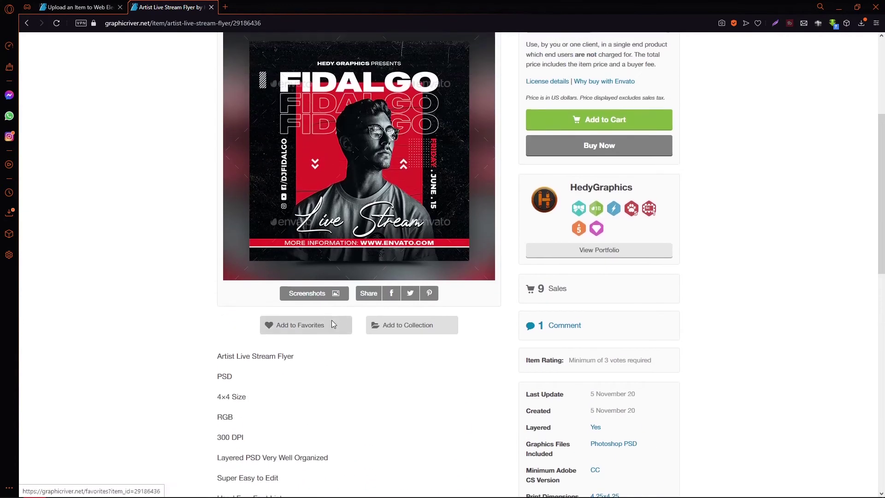
scroll(333, 326, "down", 5)
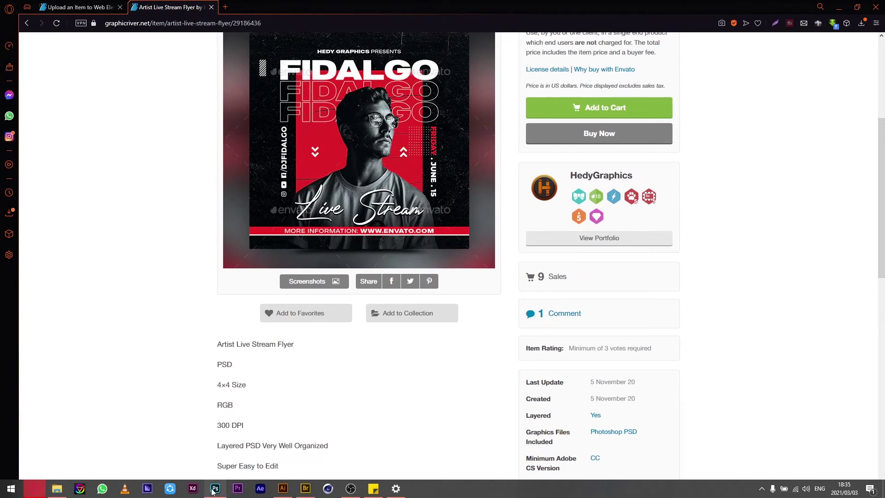
Step: Open the Read me file from the Guest Artist Flyer folder and change its title to "Guest Artist Flyer"
left_click(58, 489)
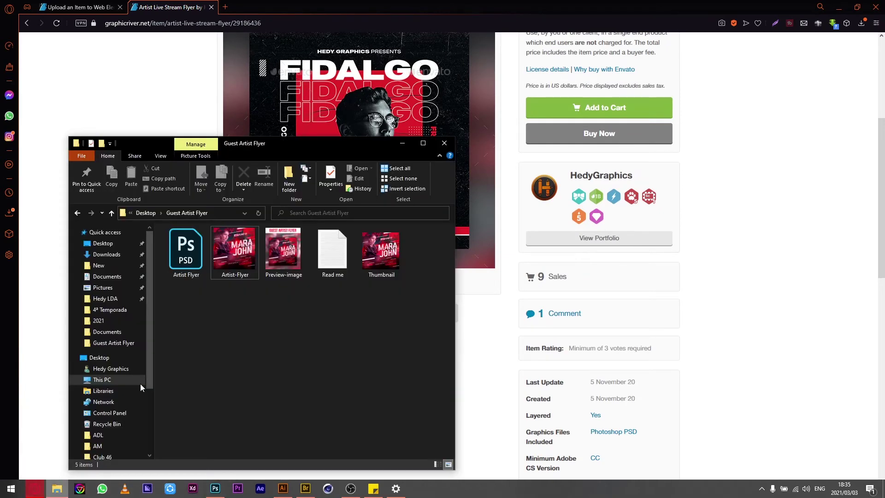
double_click(331, 251)
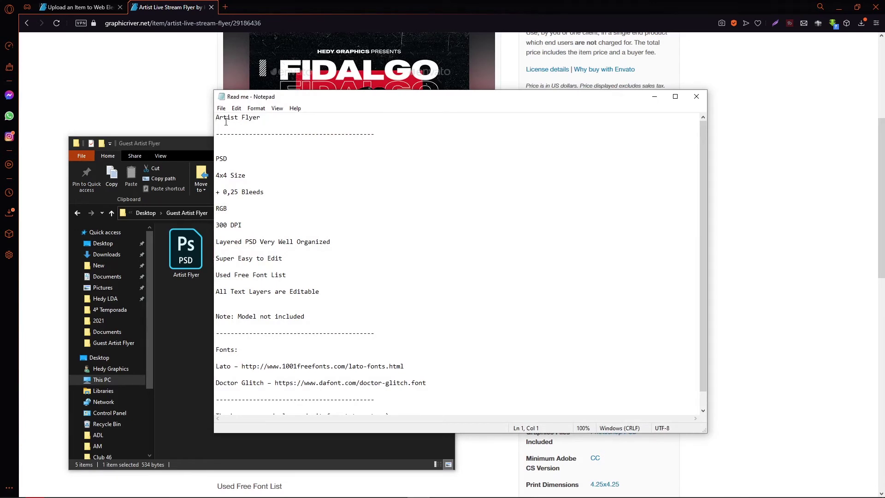
type("Guest")
Step: Review the read-me's size, bleed, colour mode, model note and font link lines, checking them against the flyer in Photoshop
left_click(257, 178)
left_click(214, 182)
left_click(271, 196)
key("shift+Home")
left_click(272, 210)
key("shift+Home")
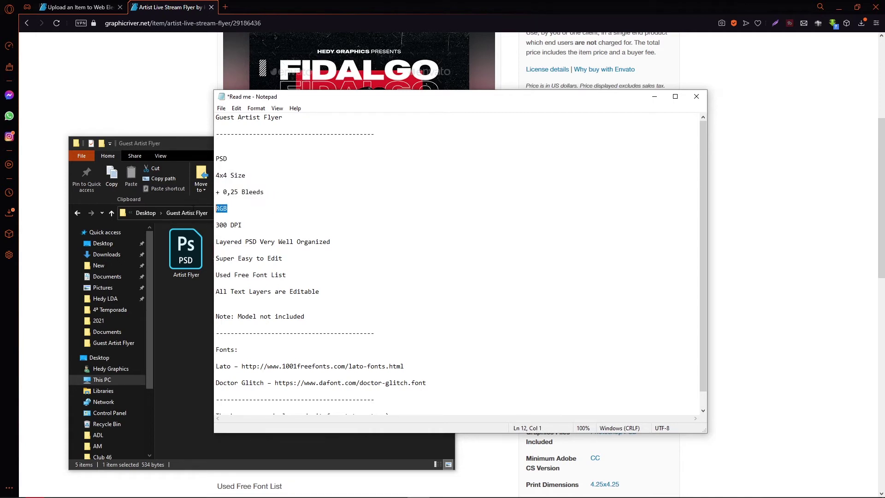
left_click(226, 317)
left_click_drag(311, 321, 218, 320)
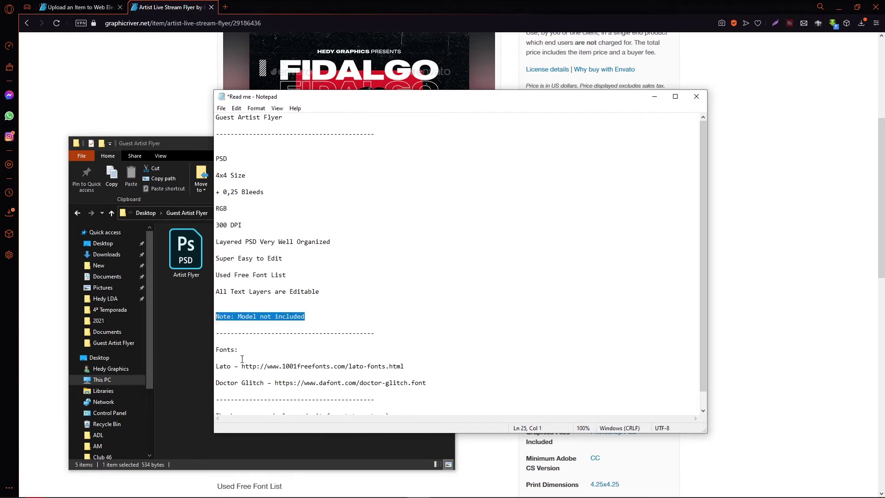
left_click_drag(220, 367, 367, 367)
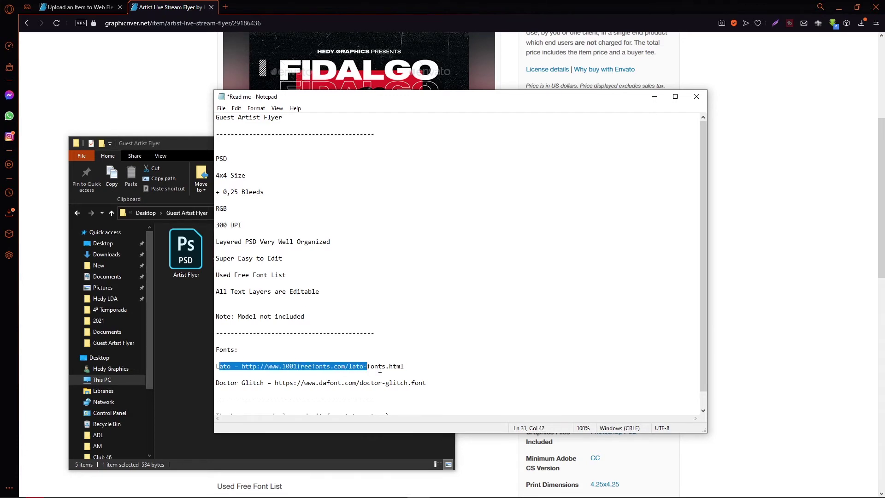
left_click(215, 488)
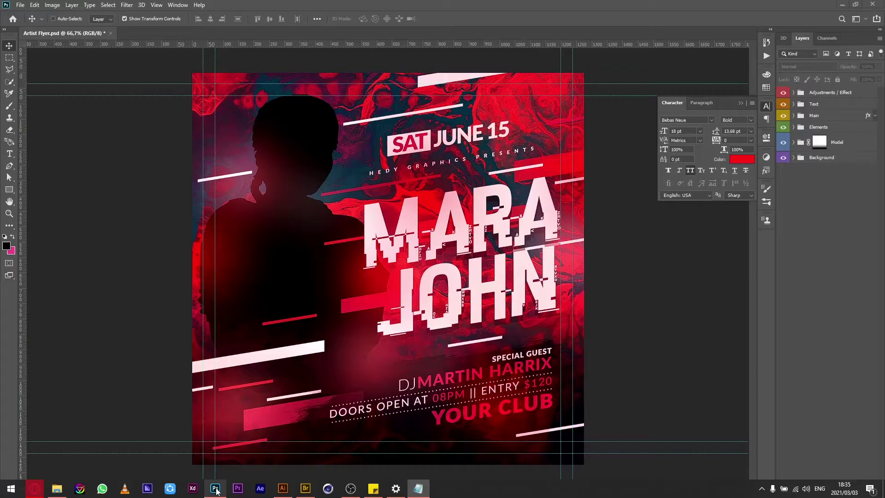
left_click(418, 488)
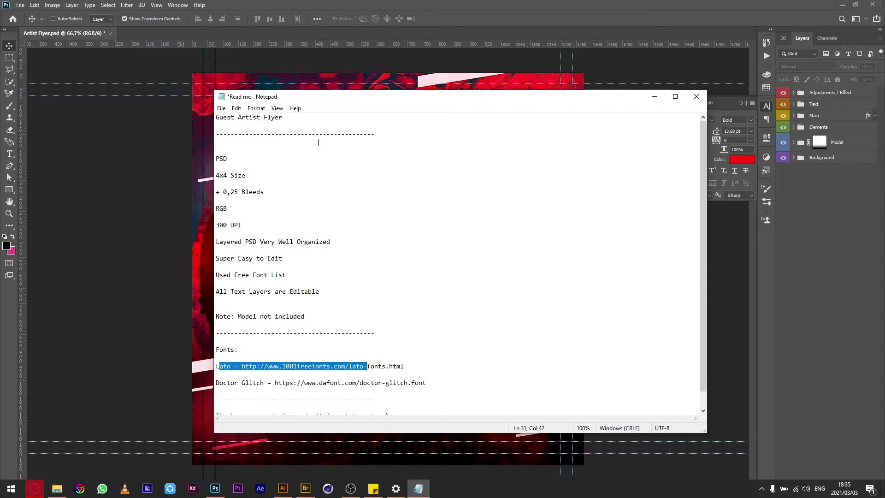
Step: Narrow the read-me window and place it beside the flyer design in Photoshop
left_click_drag(327, 103, 400, 103)
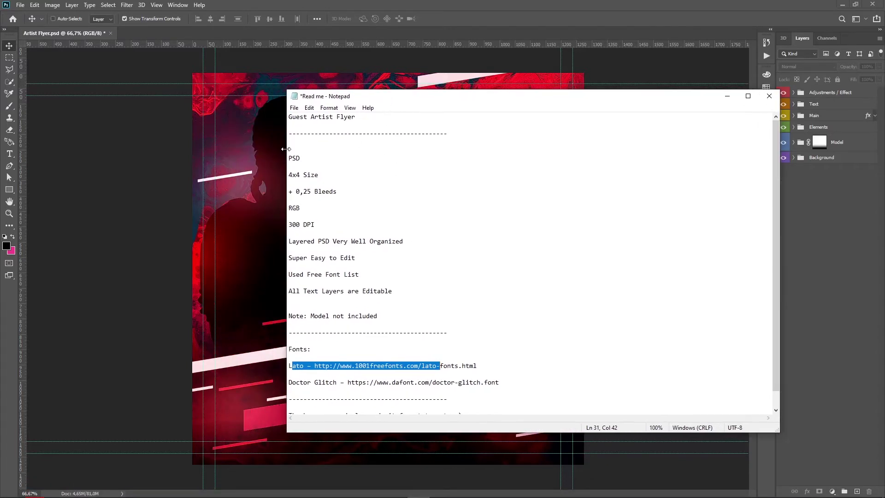
left_click_drag(286, 149, 521, 134)
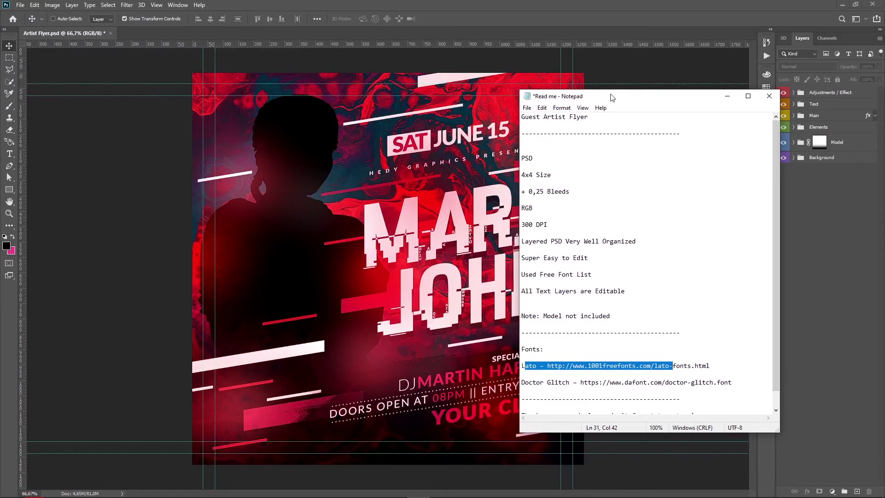
left_click_drag(612, 97, 667, 73)
left_click(454, 236)
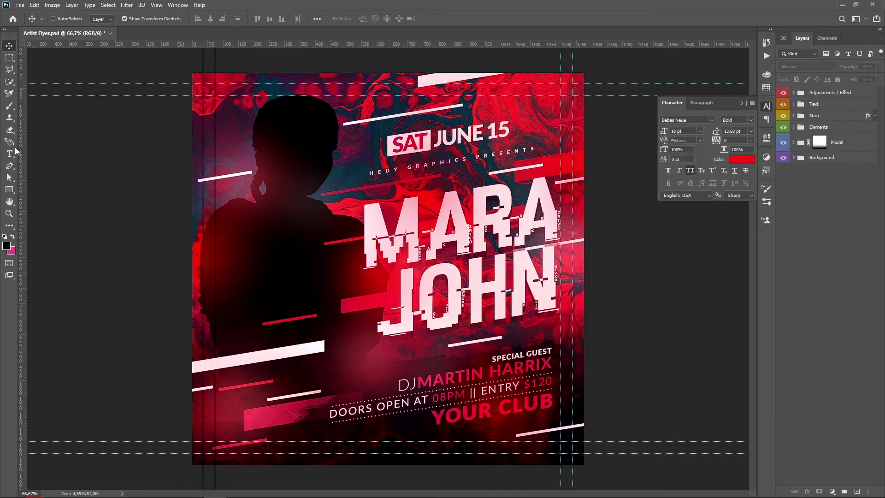
Step: Check the fonts used in the flyer's large main title and in the DJ special guest line
left_click(9, 154)
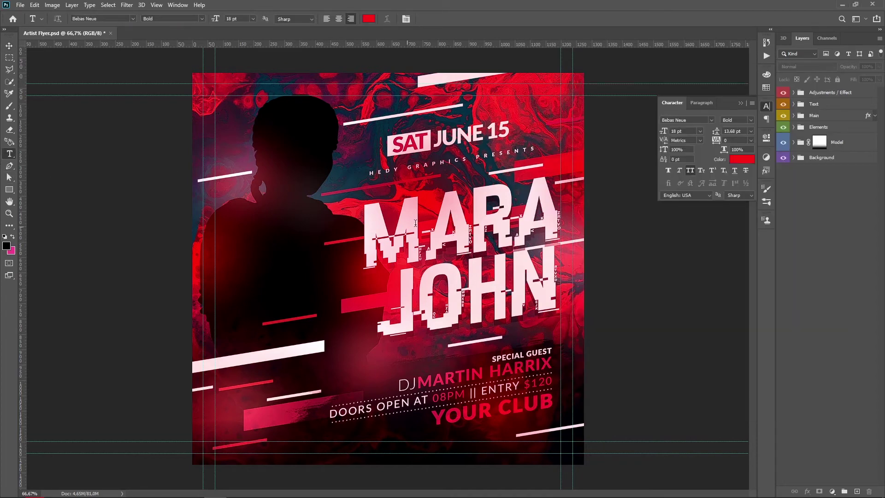
left_click(450, 225)
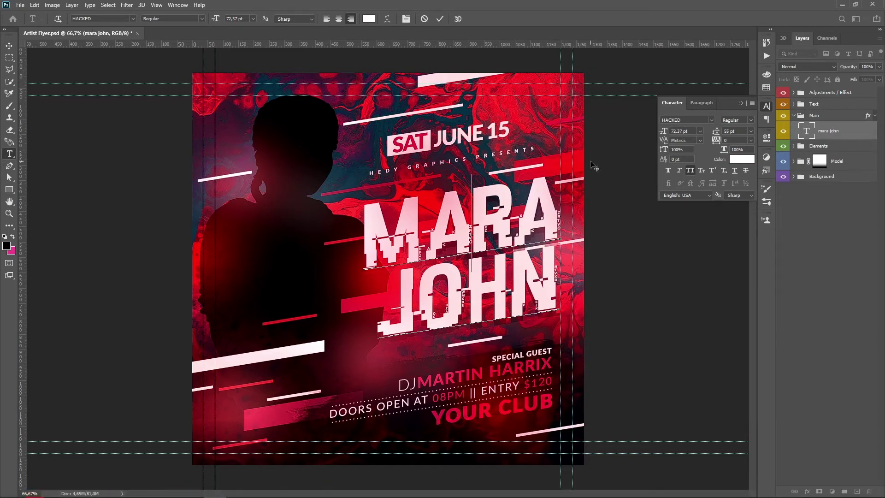
left_click(9, 45)
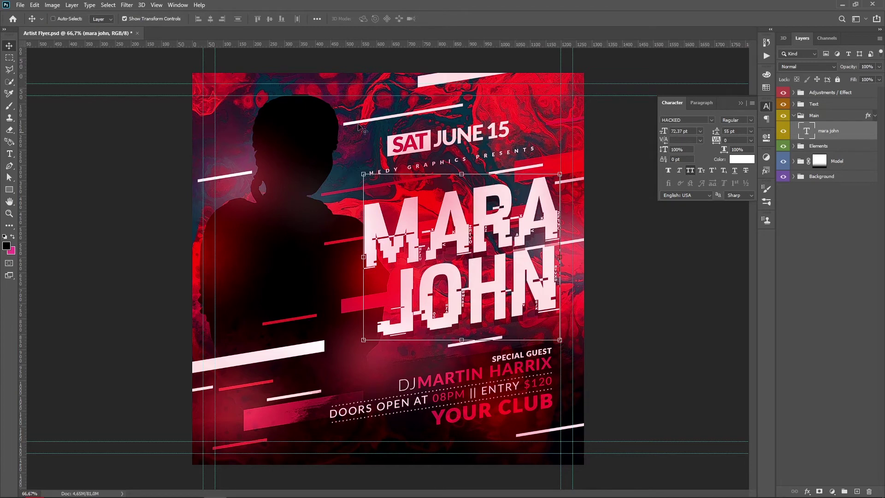
left_click(9, 153)
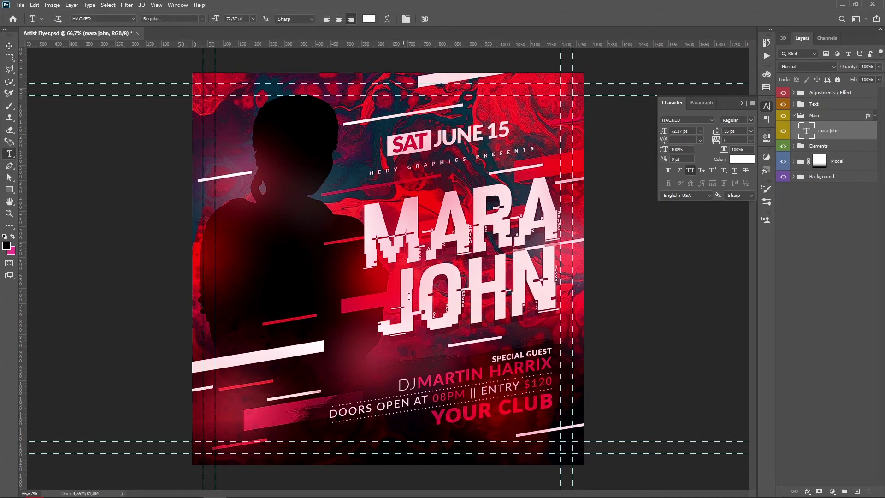
left_click(442, 386)
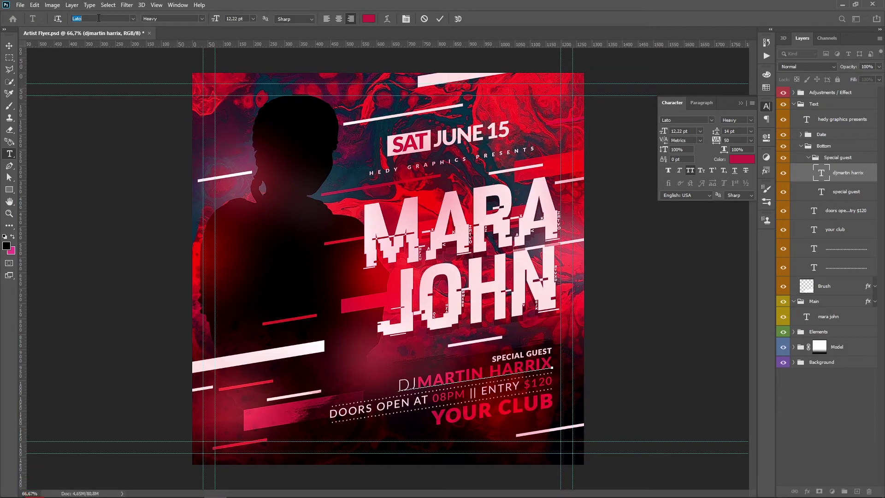
Step: Check the Lato font link in the read-me, and close the file with its changes saved
left_click(418, 489)
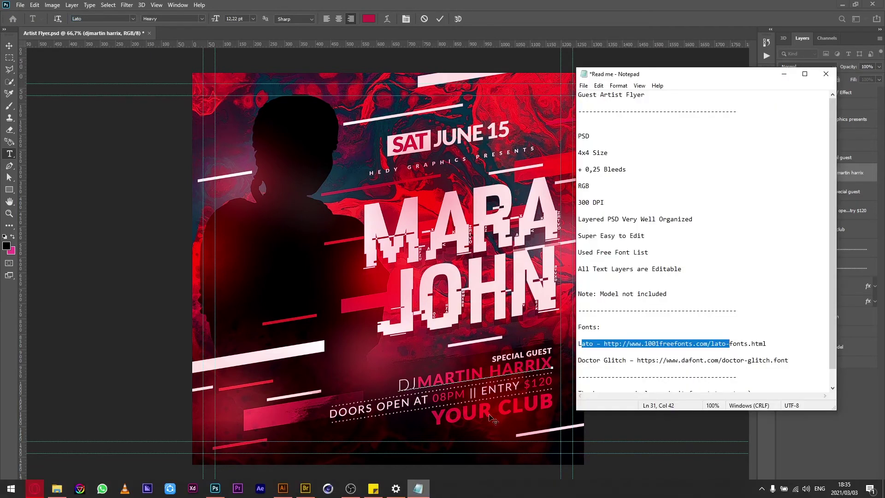
left_click(598, 343)
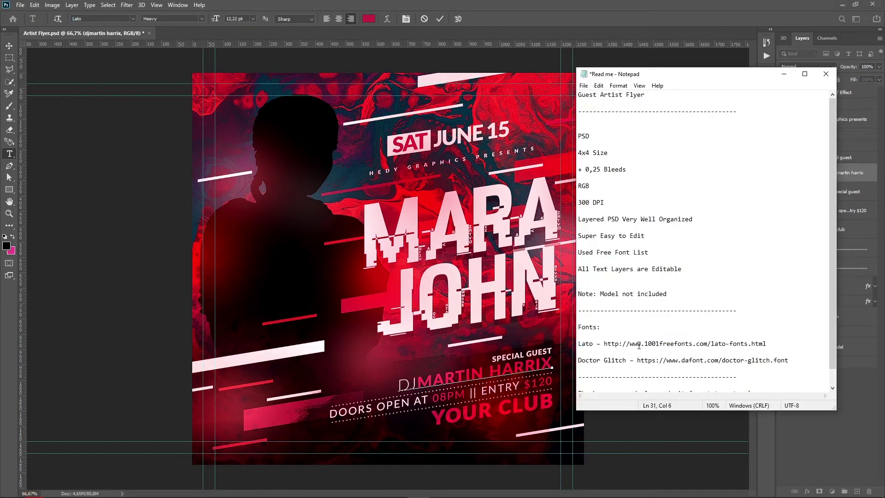
left_click(821, 76)
left_click(407, 266)
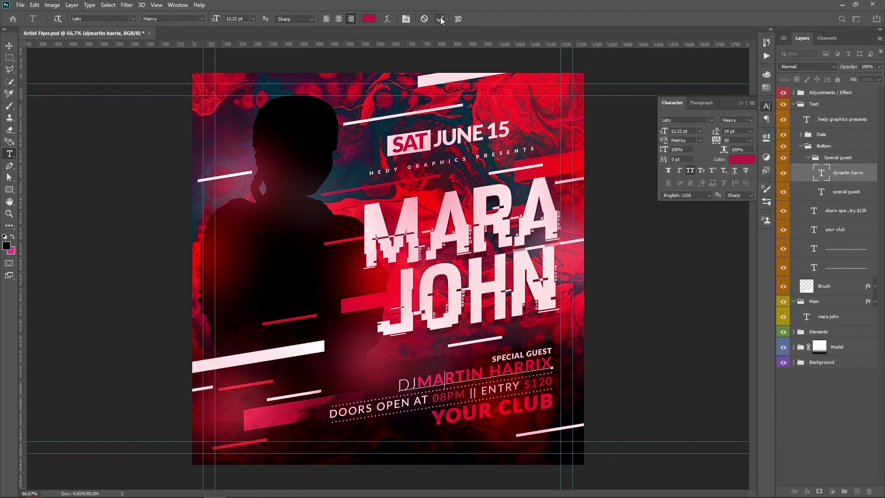
Step: Create a folder named Main inside the Guest Artist Flyer folder
left_click(56, 491)
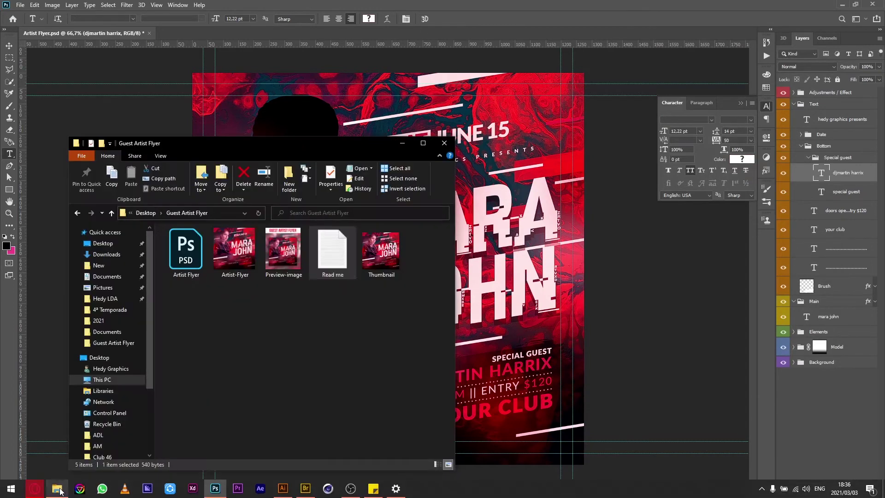
left_click(309, 331)
left_click_drag(395, 309, 220, 331)
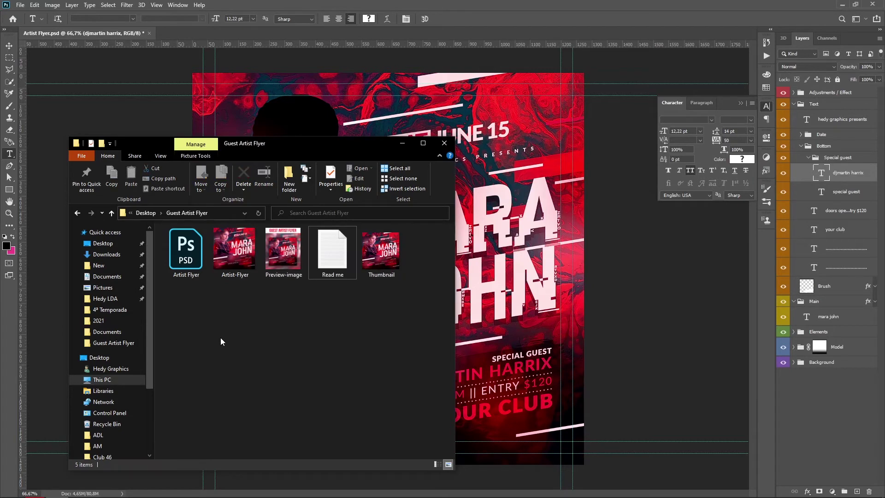
right_click(196, 322)
mouse_move(295, 429)
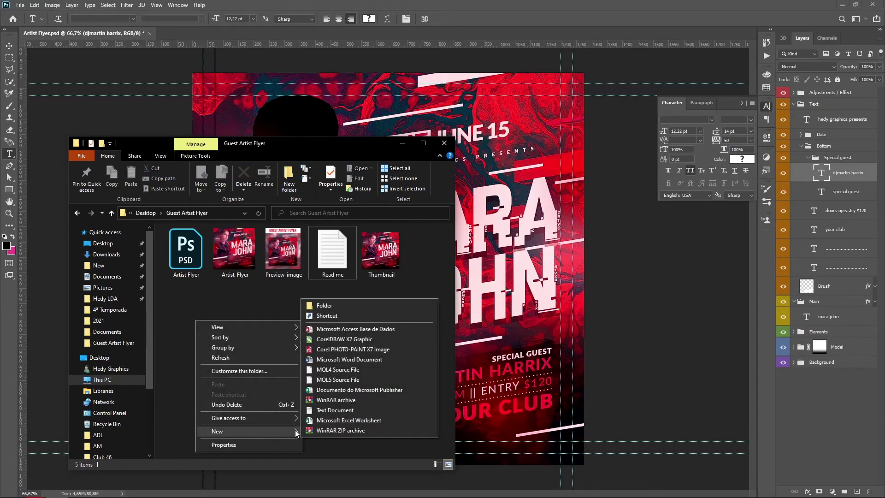
left_click(331, 306)
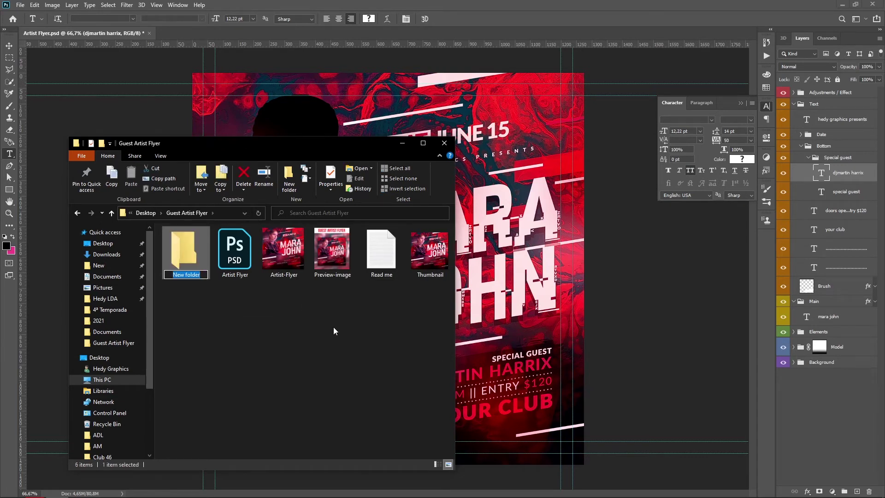
type("Main")
key("Return")
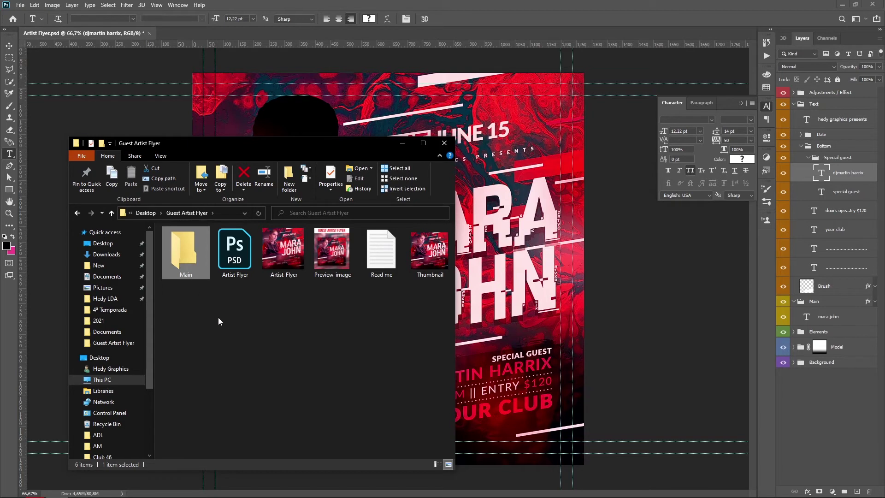
Step: Move the Artist Flyer PSD and the Read me file into the Main folder
left_click(219, 322)
left_click(238, 258)
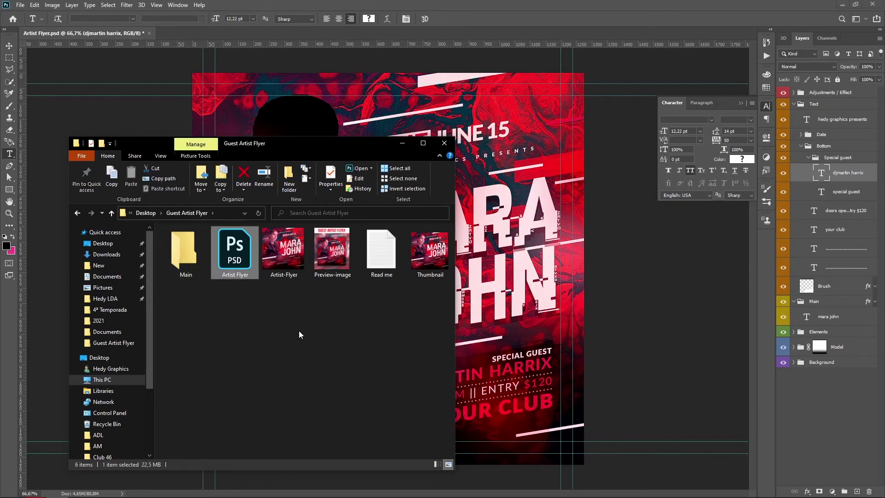
left_click(381, 252, "ctrl")
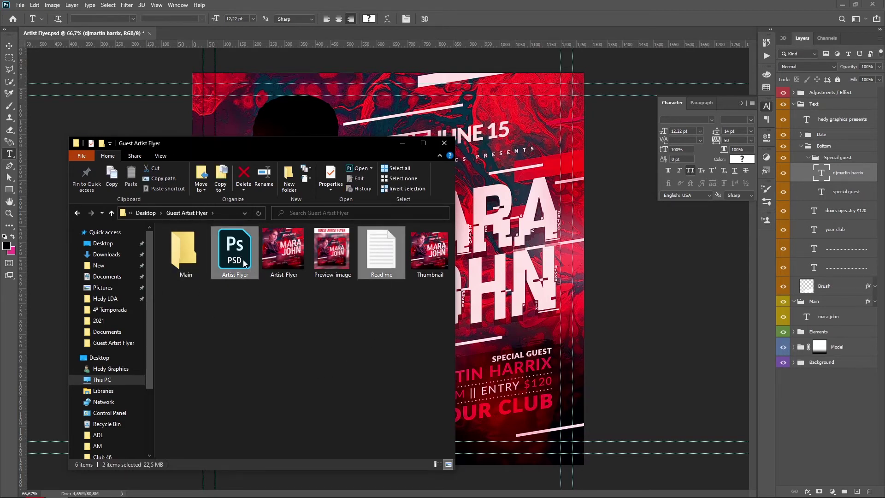
left_click_drag(244, 262, 189, 274)
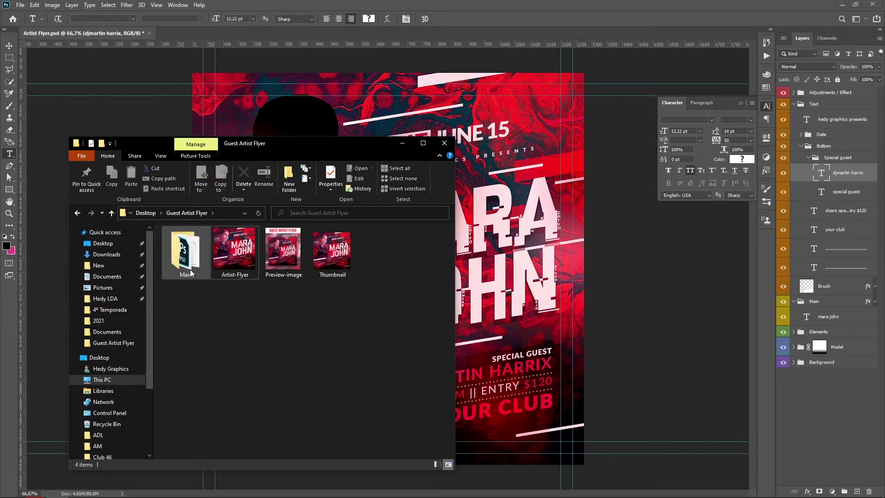
Step: Create a second folder named Previews inside the Guest Artist Flyer folder
left_click(229, 248)
left_click(233, 346)
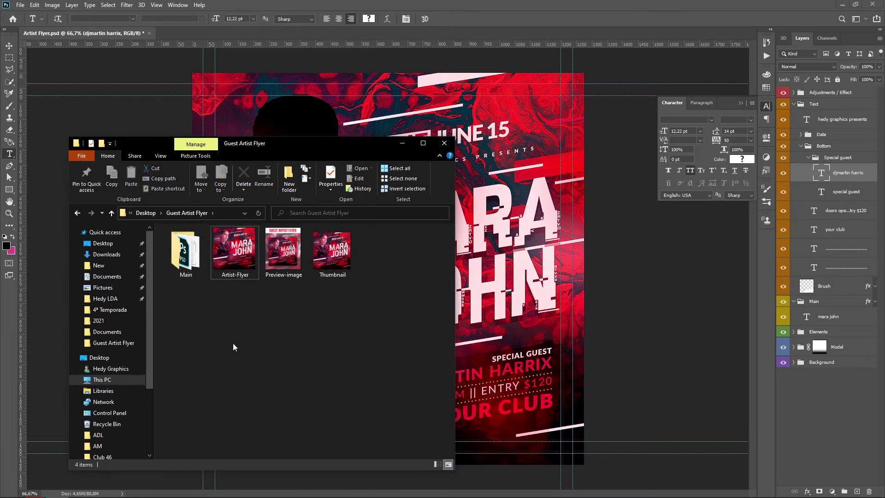
right_click(233, 343)
mouse_move(336, 453)
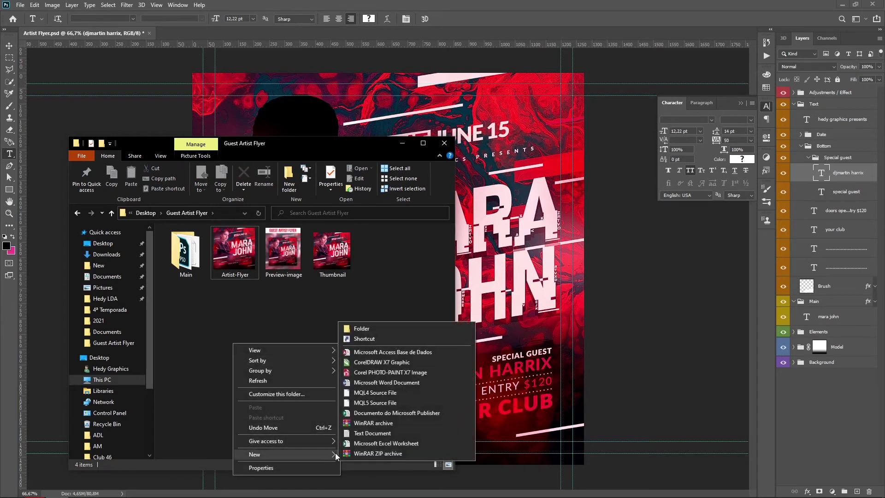
left_click(370, 329)
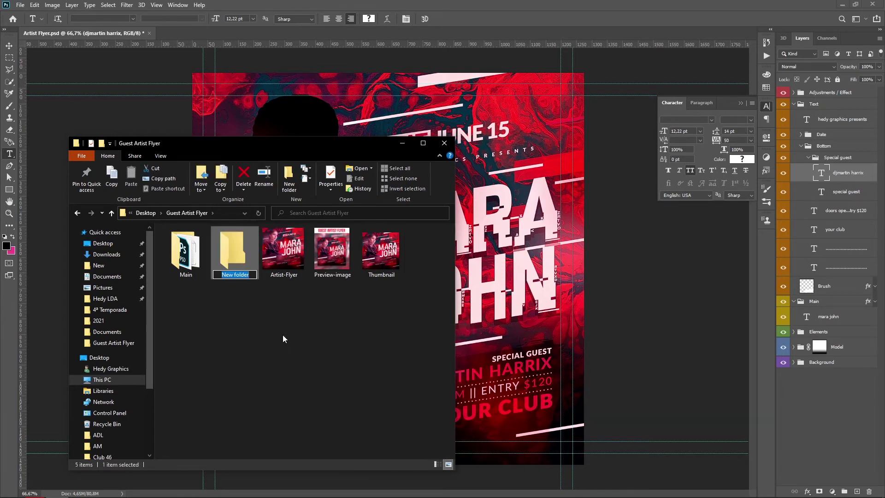
type("Previews")
key("Return")
Step: View the Artist-Flyer image, move it into the Previews folder and check that folder's contents
left_click(279, 261)
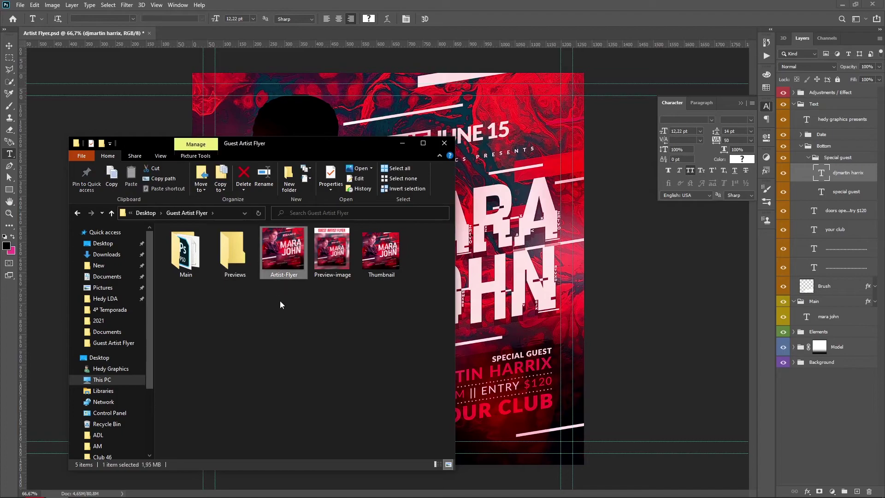
double_click(295, 264)
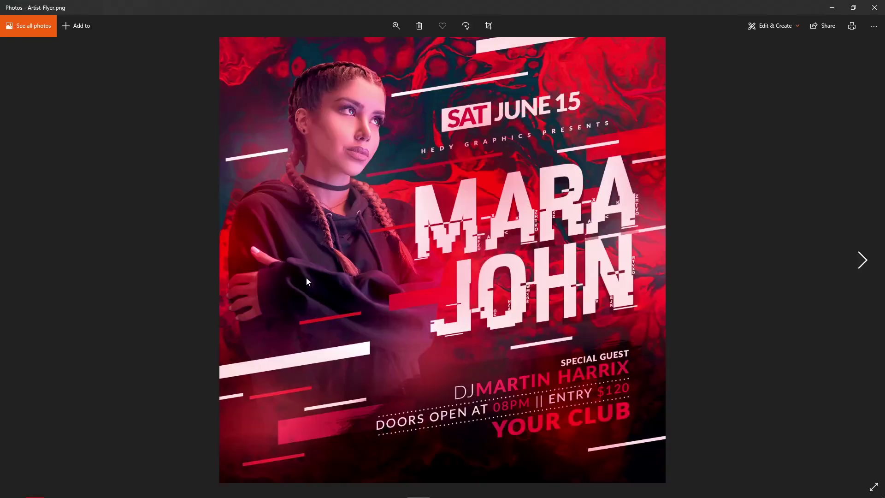
left_click(875, 8)
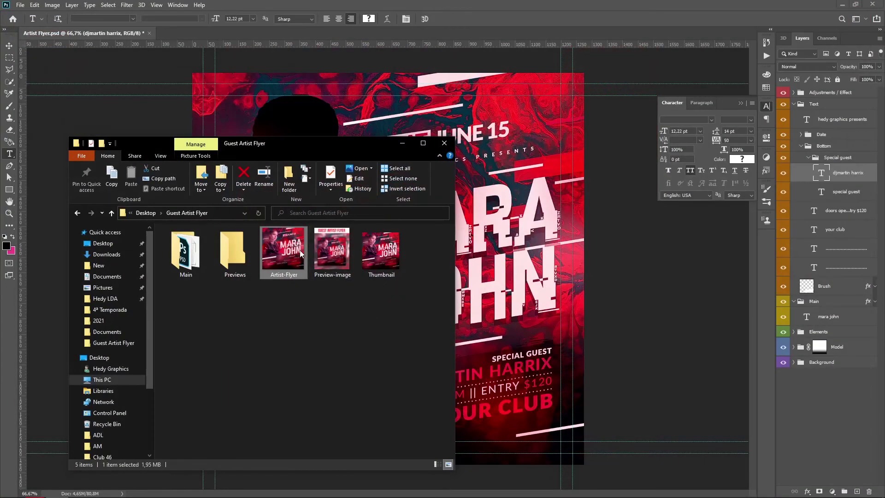
left_click_drag(290, 257, 233, 275)
left_click_drag(341, 302, 230, 299)
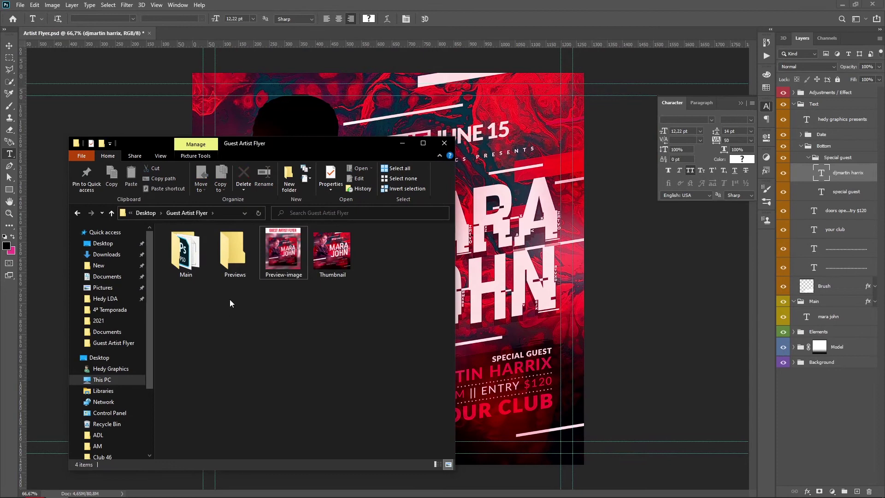
double_click(235, 252)
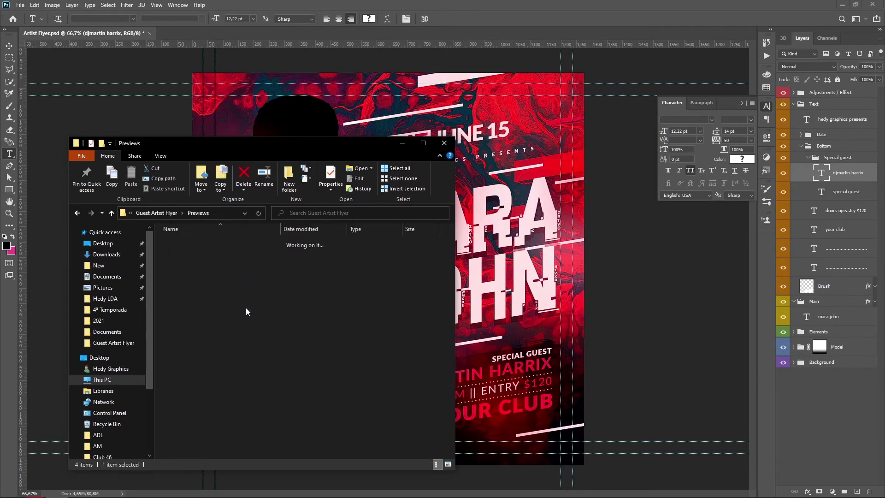
left_click(78, 213)
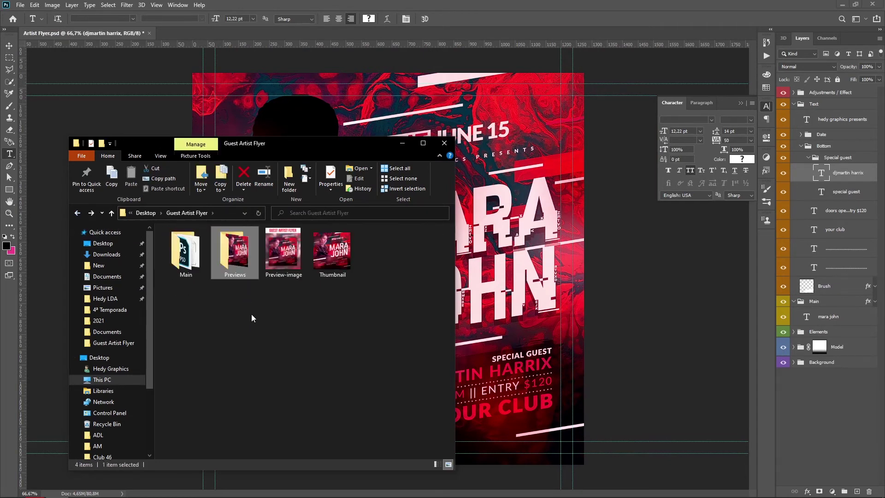
Step: Compress the Main and Previews folders into separate archives in the Guest Artist Flyer folder
left_click(182, 273)
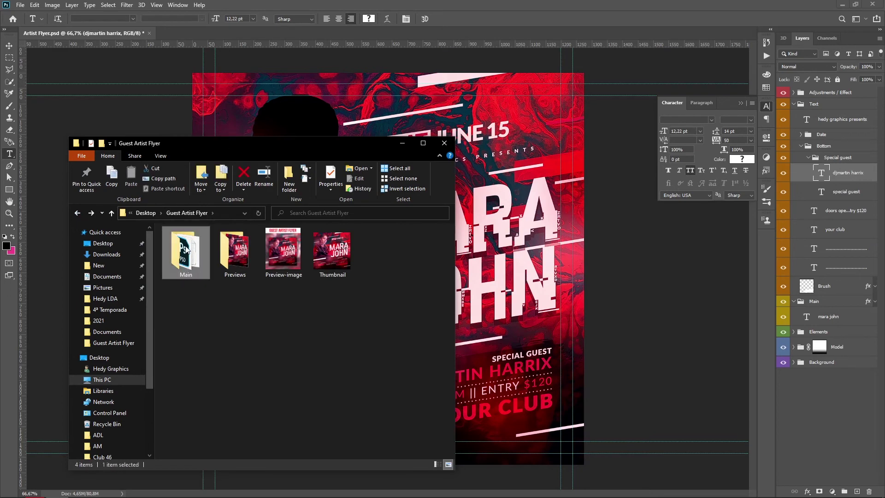
right_click(187, 249)
left_click(225, 385)
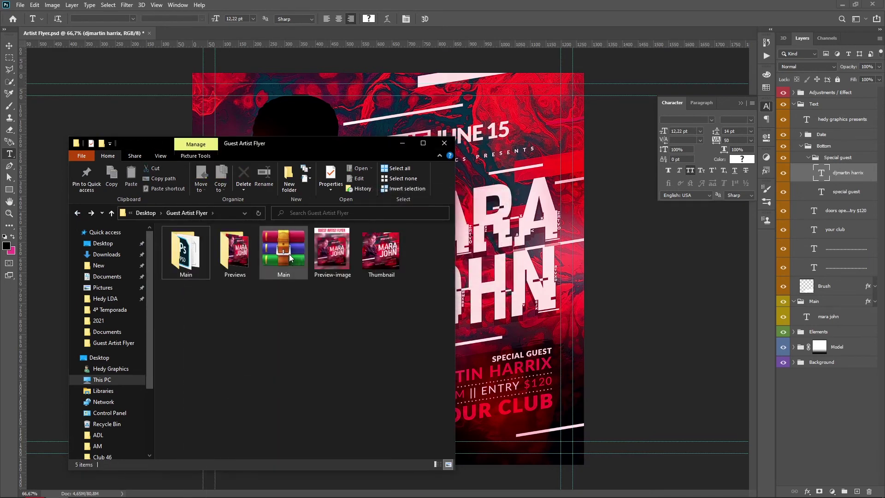
left_click(290, 251)
left_click(236, 256)
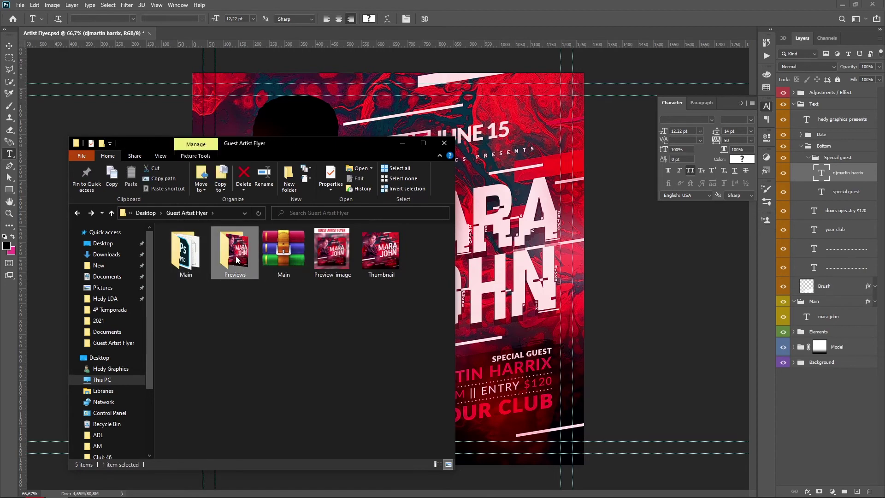
right_click(236, 256)
left_click(257, 386)
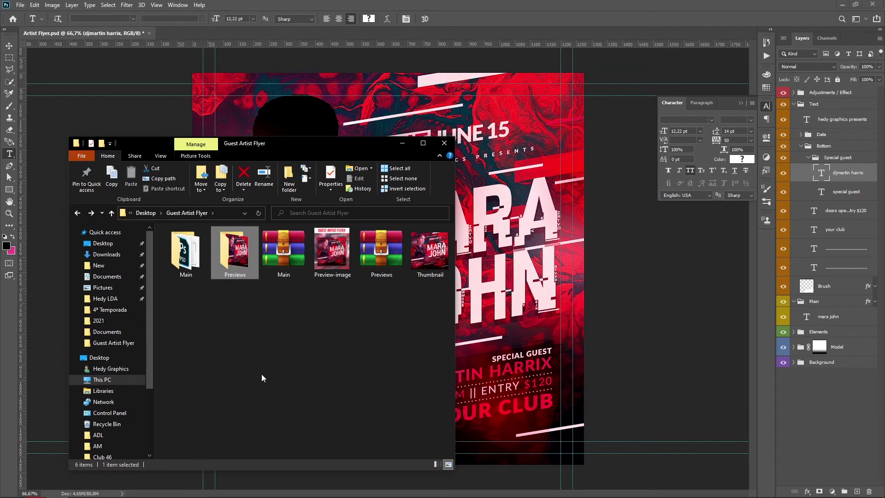
left_click(268, 341)
Step: Review the two archives, Preview-image and Thumbnail as the upload set, and switch to the browser with the GraphicRiver pages
left_click_drag(297, 285, 428, 244)
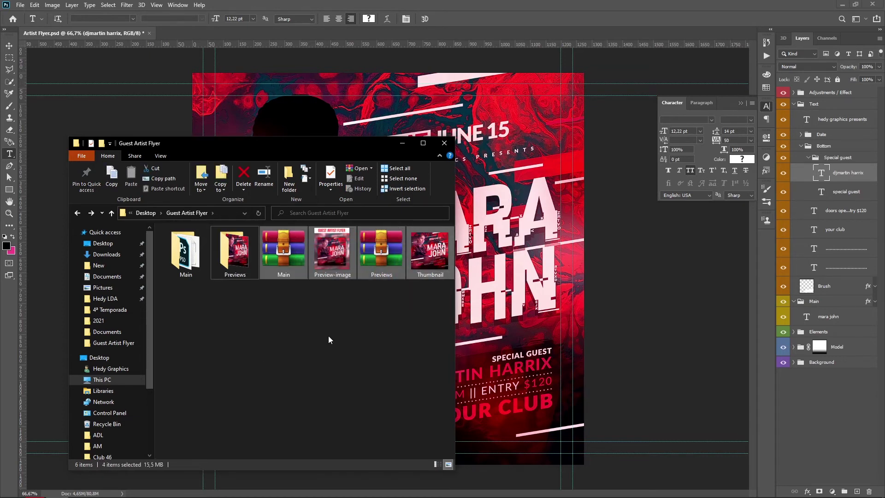
left_click(329, 337)
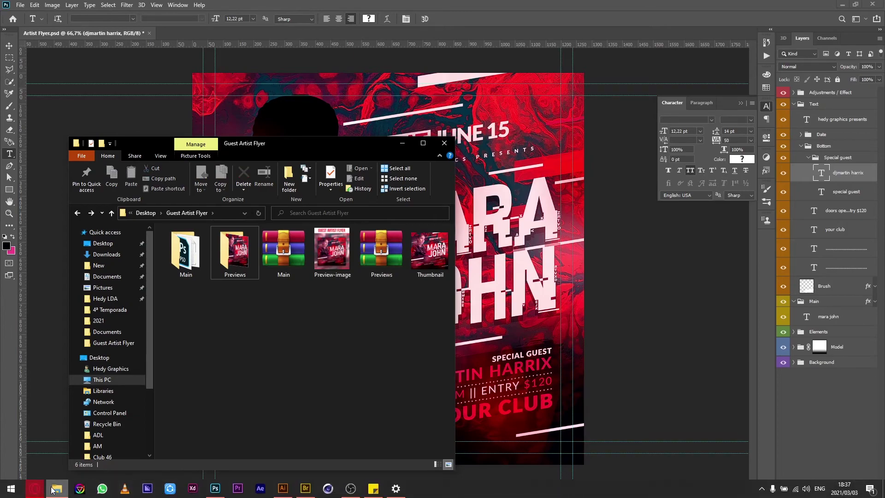
left_click(34, 488)
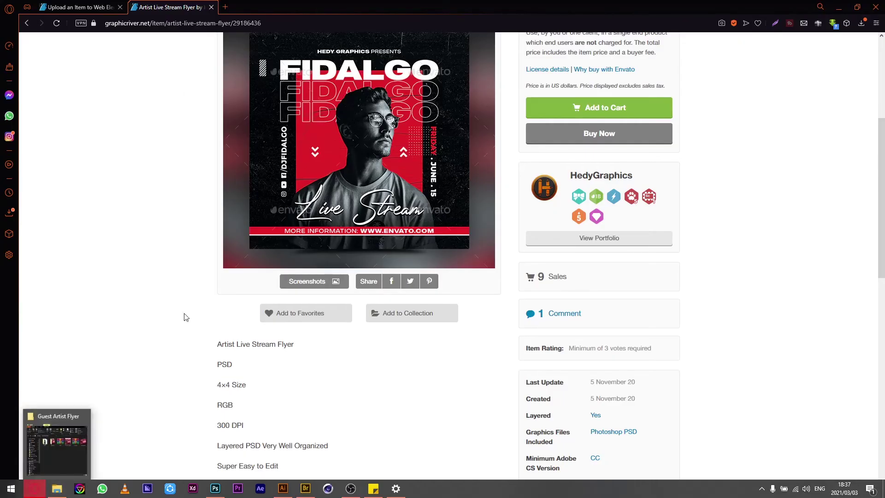
Step: Upload the Main and Previews archives, Preview-image and Thumbnail from the desktop's Guest Artist Flyer folder to the GraphicRiver upload form
left_click(76, 7)
scroll(289, 280, "down", 4)
scroll(289, 280, "down", 1)
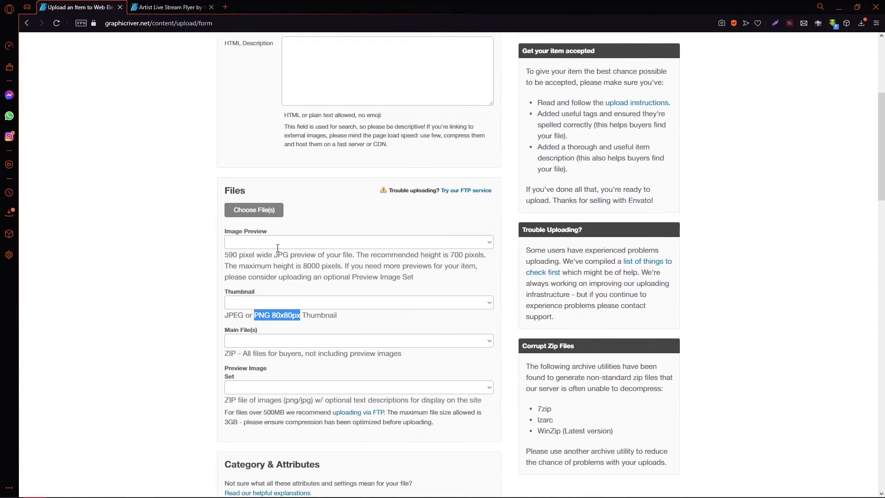
left_click(258, 215)
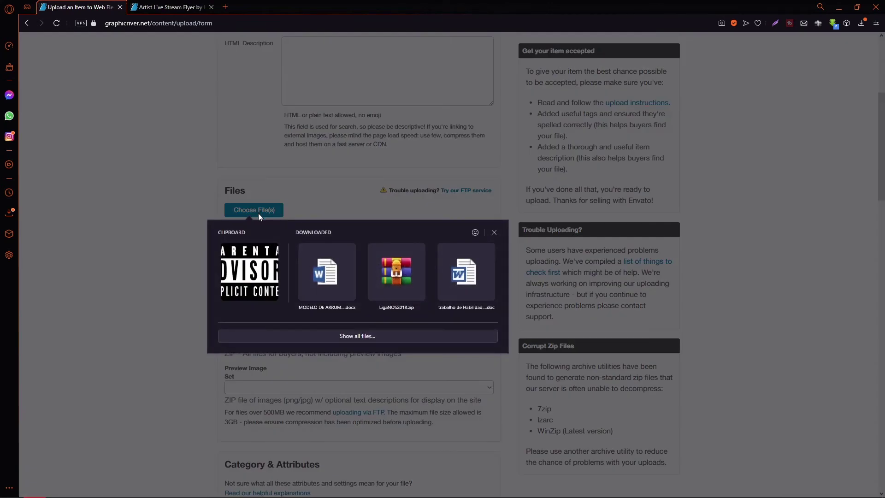
left_click(291, 338)
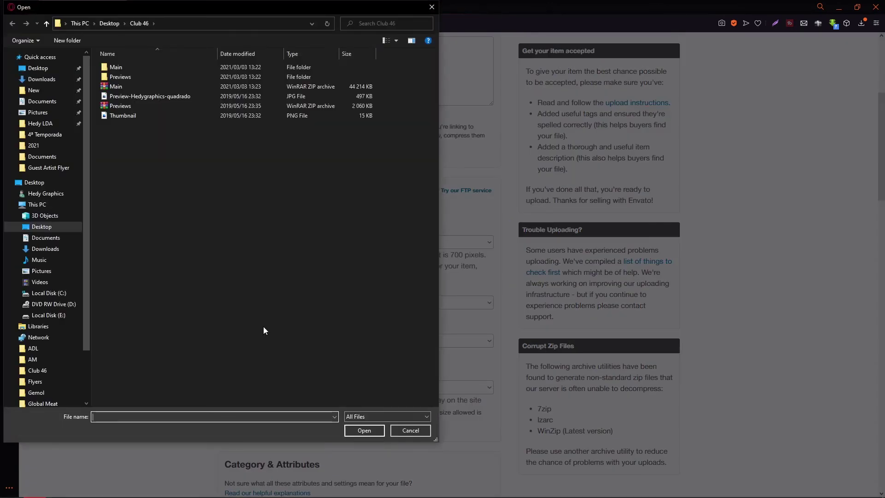
left_click(111, 23)
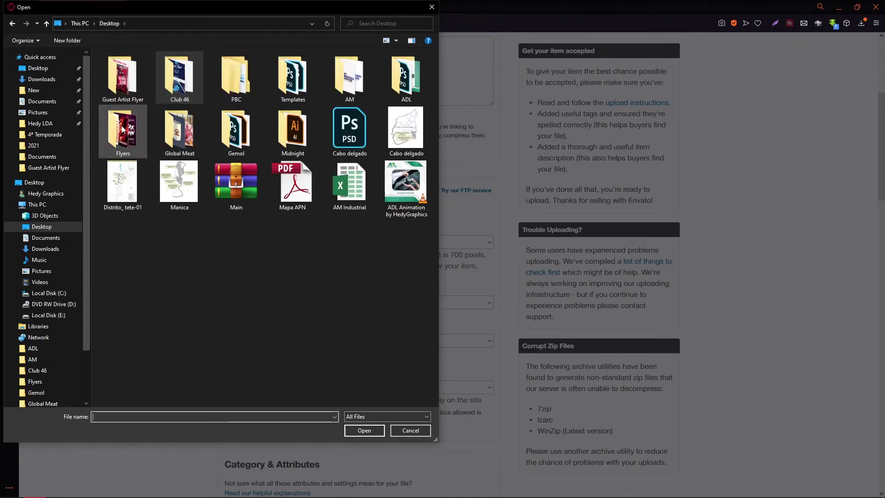
double_click(127, 82)
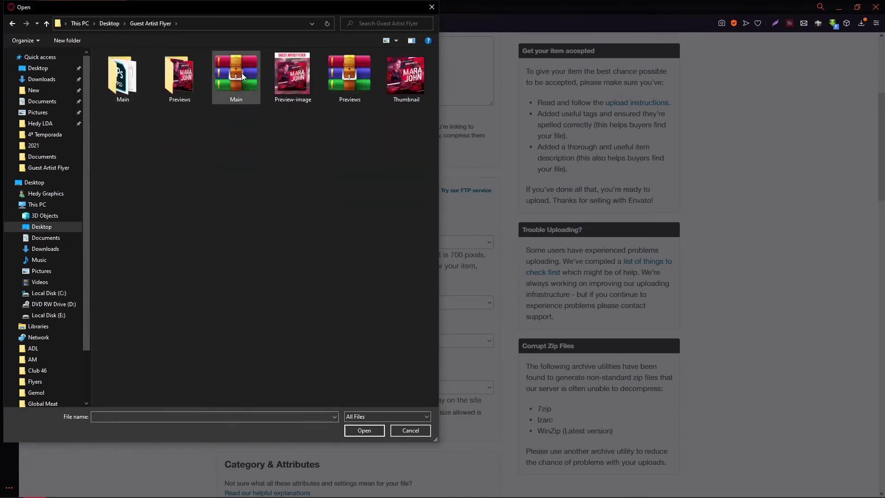
left_click(241, 85)
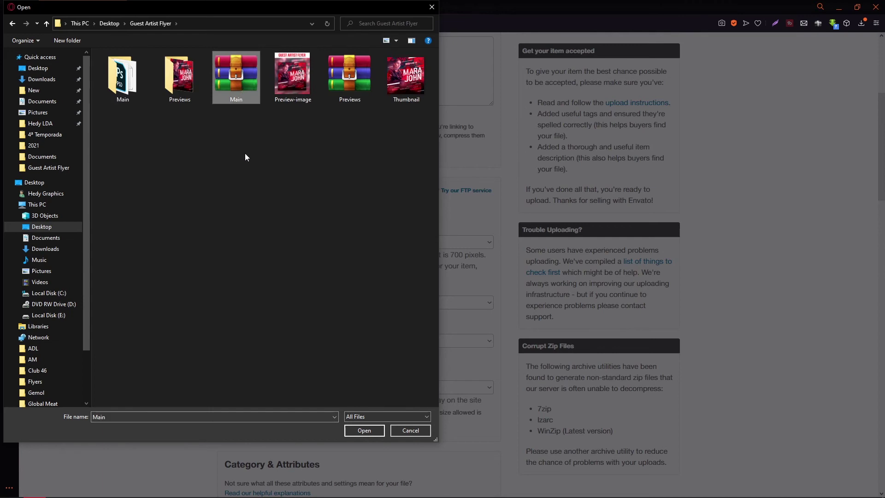
left_click_drag(244, 154, 402, 58)
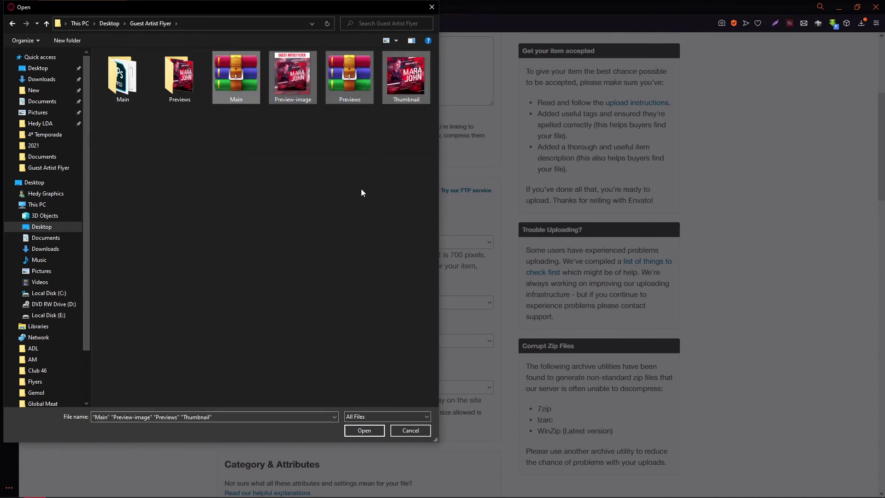
left_click(371, 430)
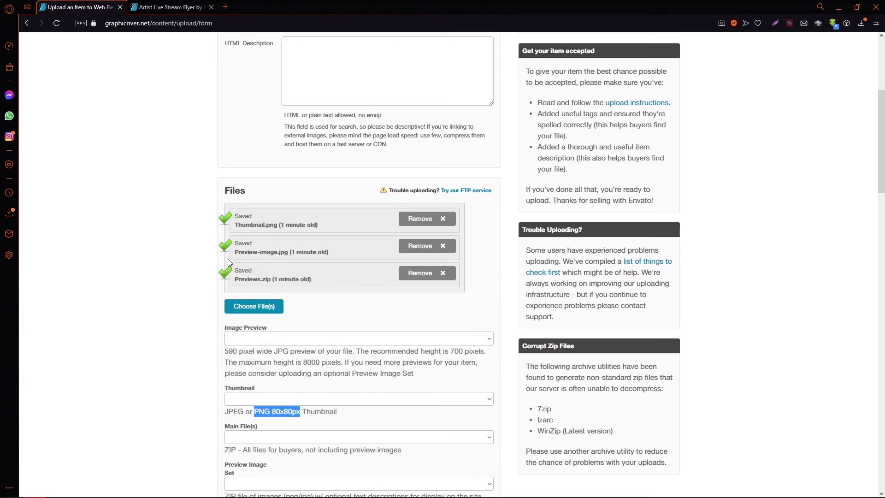
Step: Copy the entire text of the Read me file in the Main folder and close the file
mouse_move(117, 495)
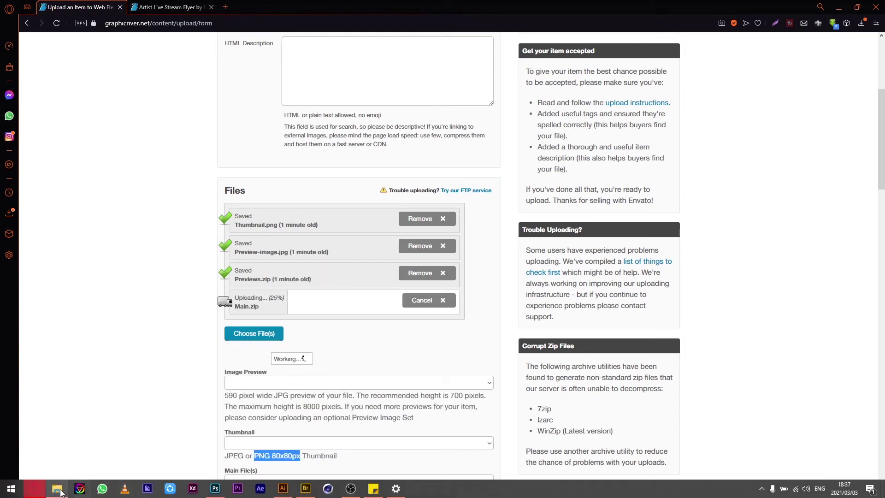
left_click(56, 488)
left_click(192, 266)
double_click(191, 267)
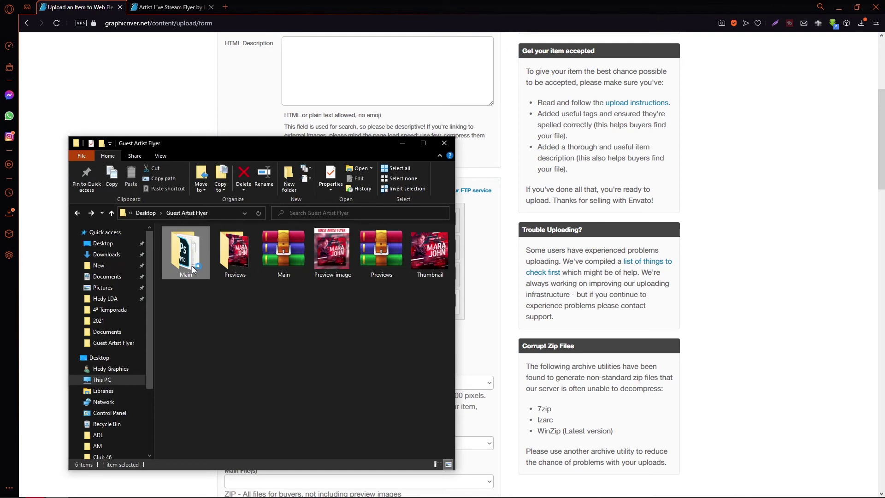
double_click(240, 258)
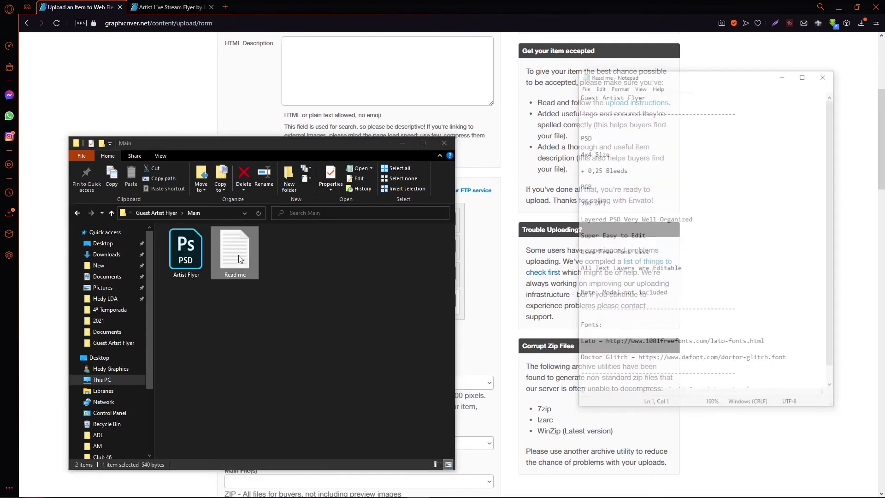
left_click_drag(712, 77, 558, 87)
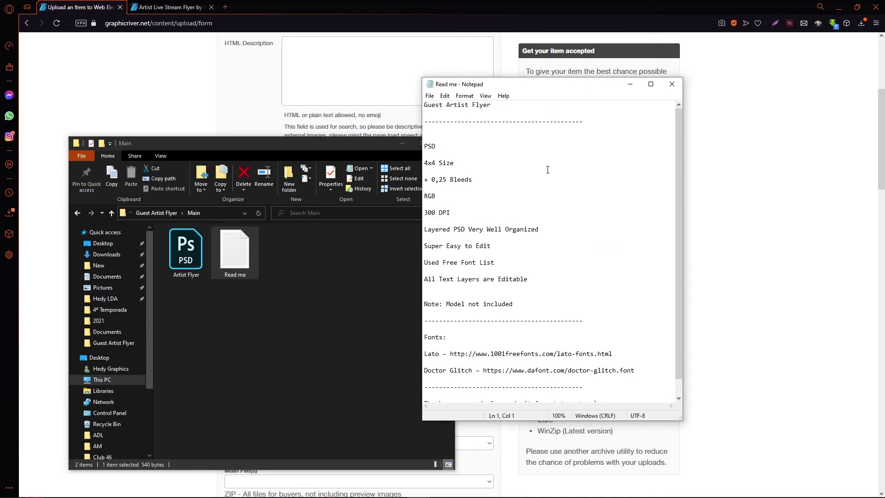
key("ctrl+a")
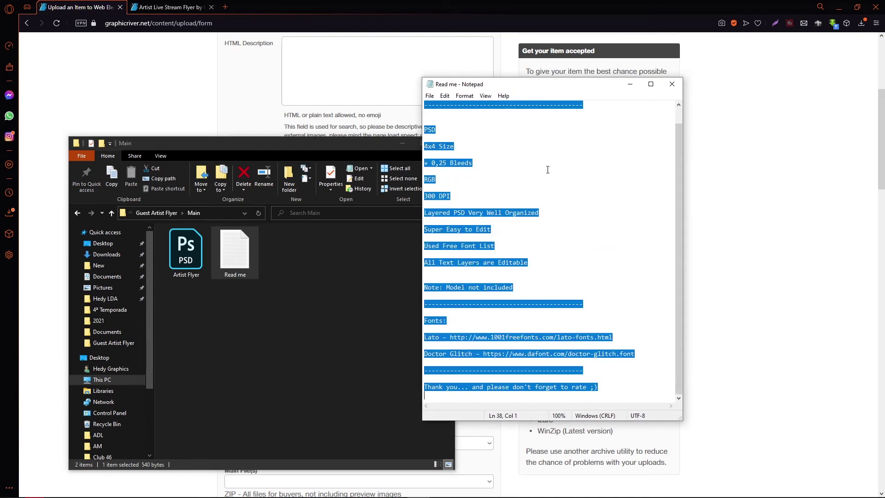
right_click(479, 247)
left_click(553, 276)
left_click(672, 84)
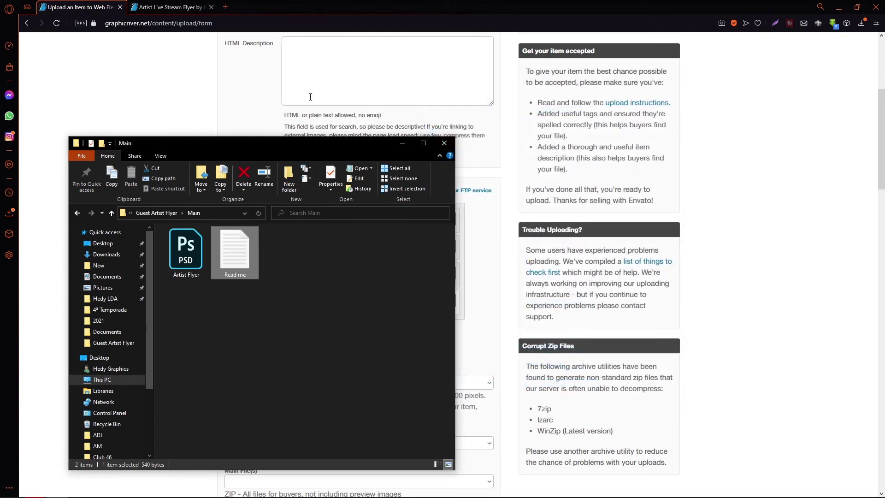
Step: Paste the copied read-me text into the HTML Description of the upload form
left_click(244, 107)
scroll(273, 208, "up", 3)
left_click(327, 201)
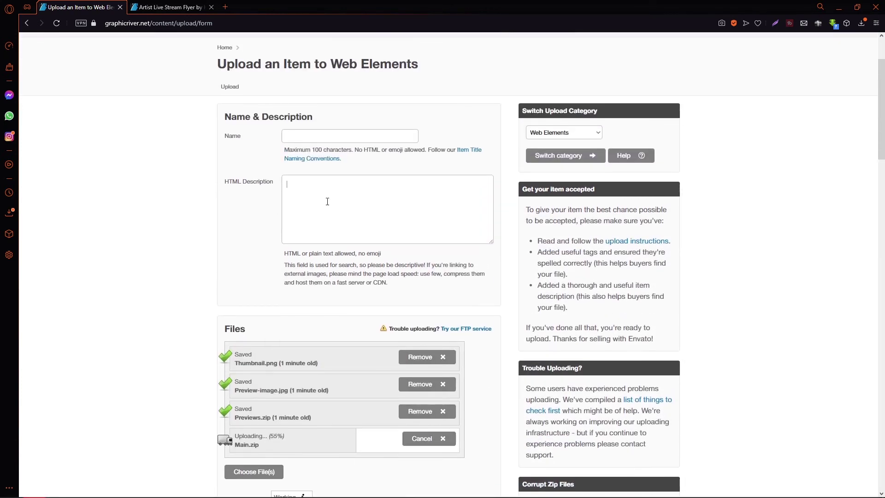
right_click(308, 186)
left_click(331, 254)
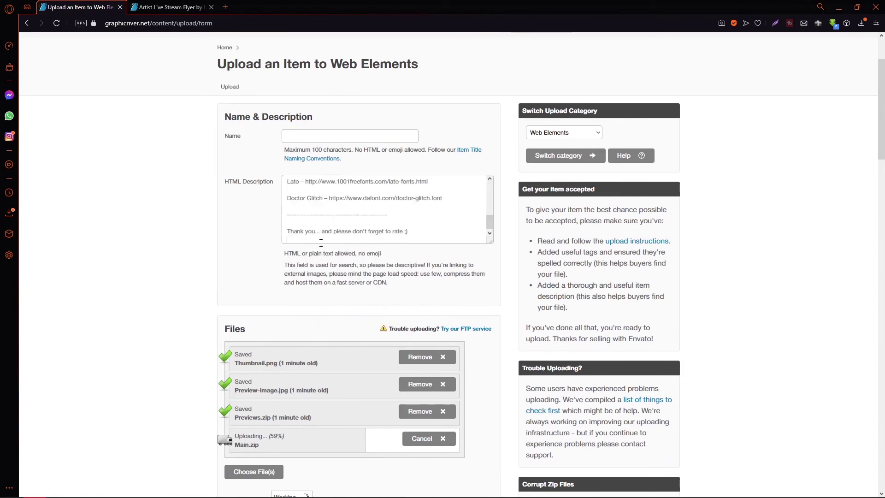
Step: Copy the title "Guest Artist Flyer" from the start of the description into the item's Name
scroll(329, 217, "up", 1)
scroll(329, 217, "up", 5)
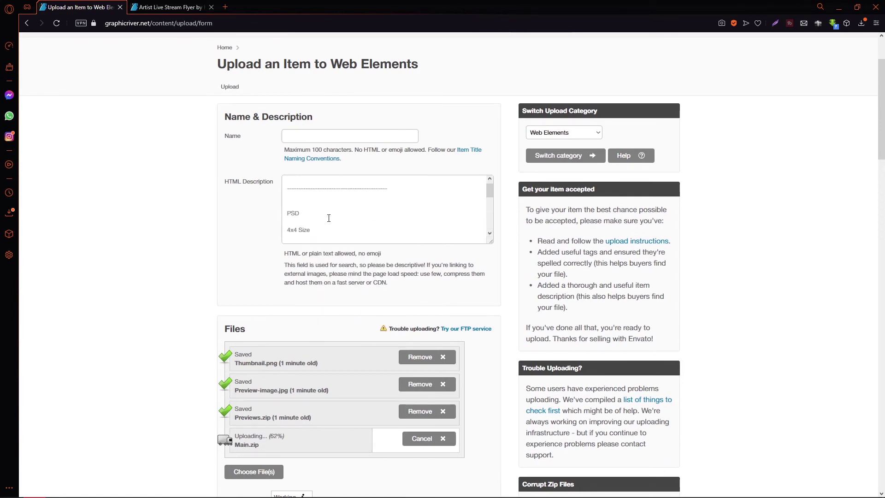
left_click_drag(339, 183, 282, 181)
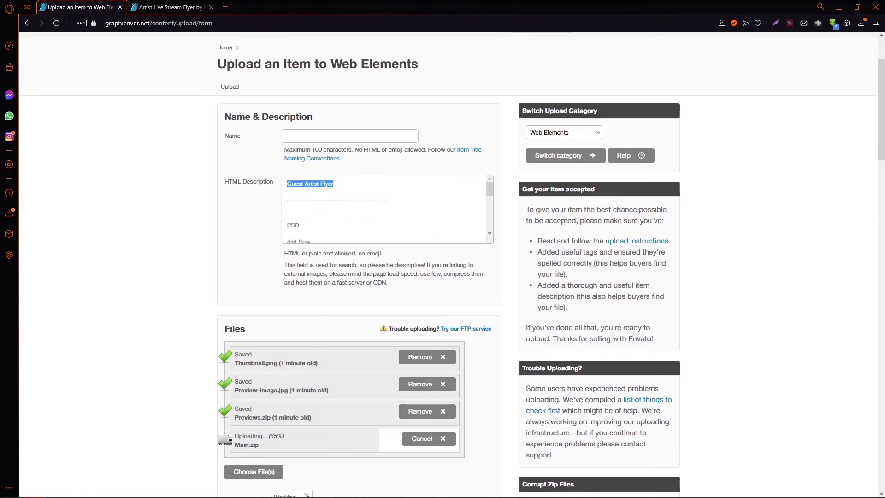
right_click(294, 181)
left_click(315, 214)
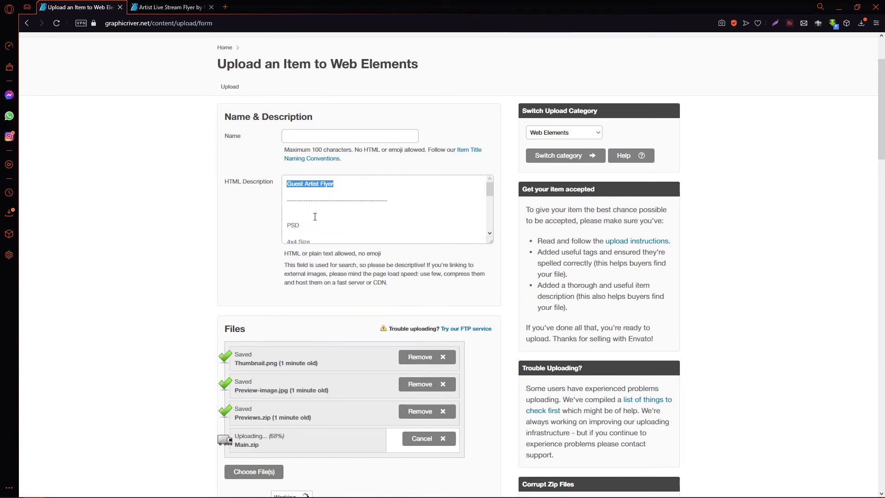
left_click(313, 137)
right_click(314, 137)
left_click(342, 205)
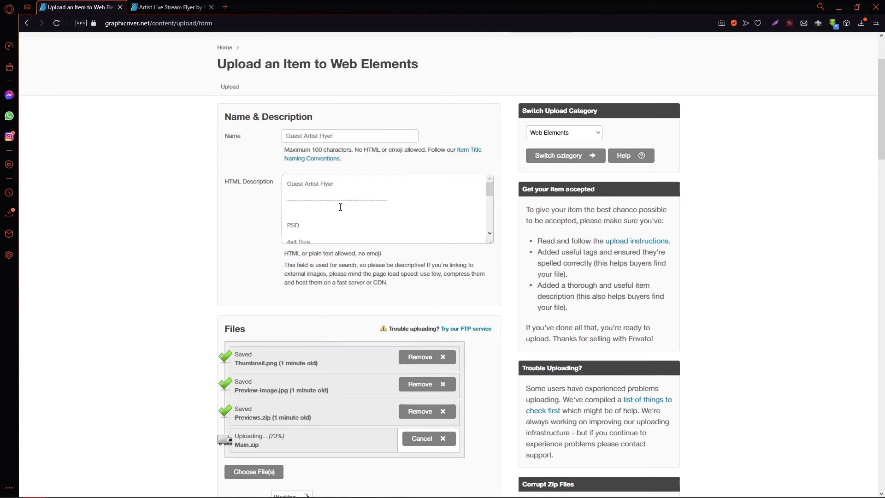
Step: Assign Preview-image.jpg as the Image Preview and Thumbnail.png as the Thumbnail
scroll(234, 229, "down", 2)
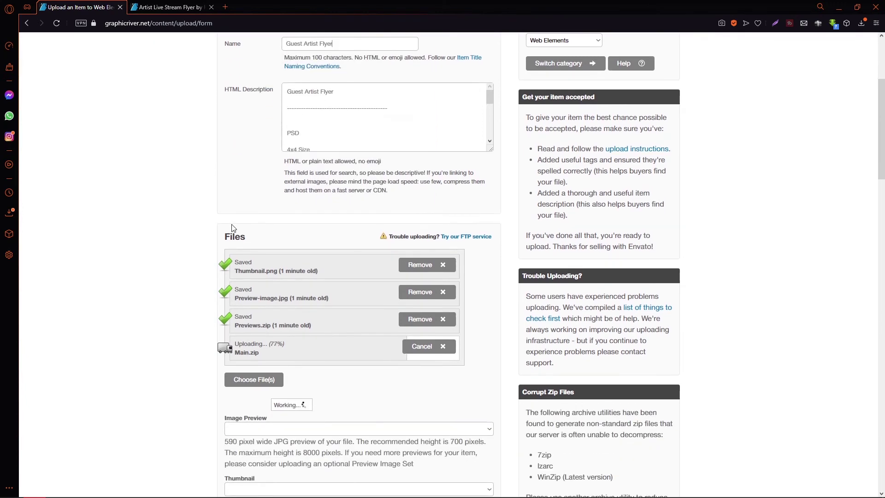
scroll(229, 230, "down", 2)
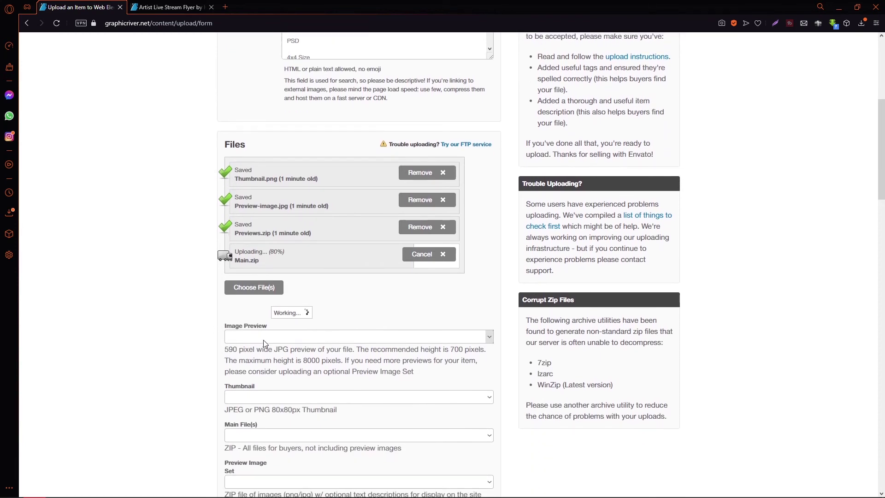
left_click(264, 338)
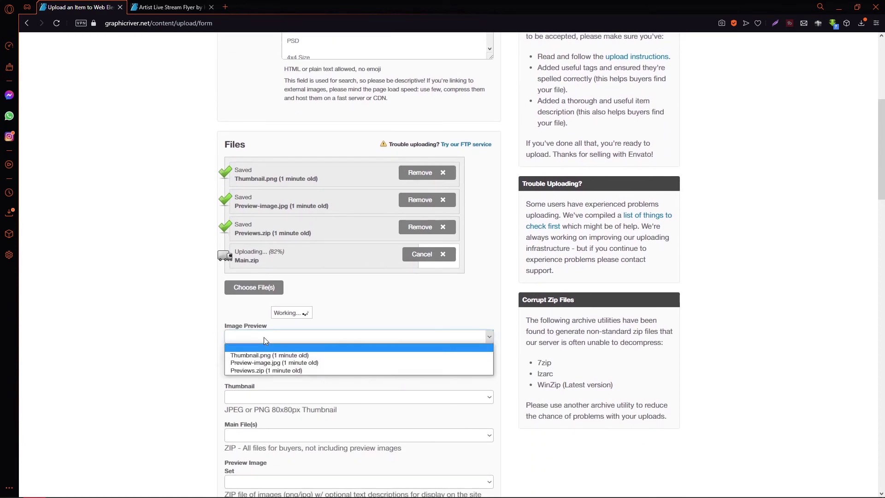
left_click(270, 363)
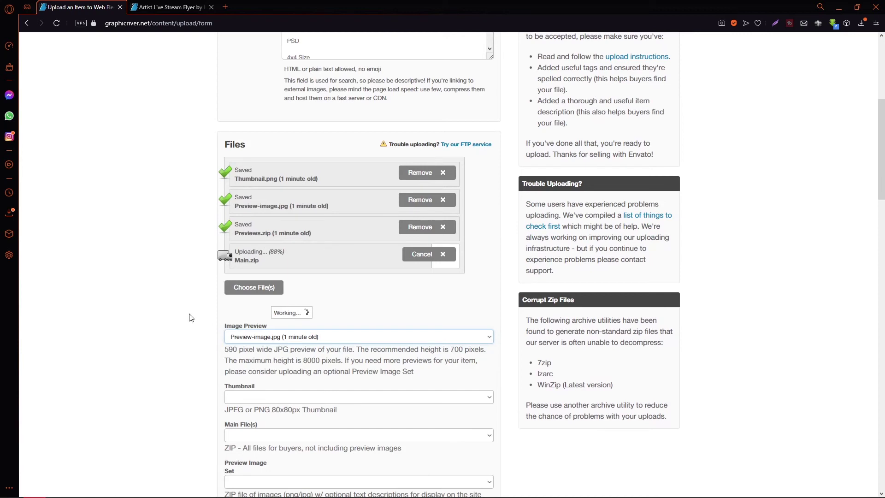
scroll(191, 318, "down", 1)
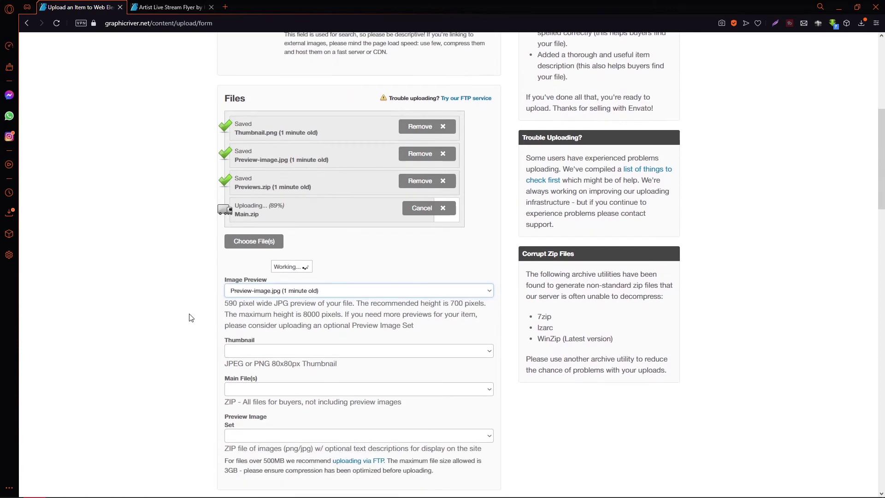
left_click(246, 350)
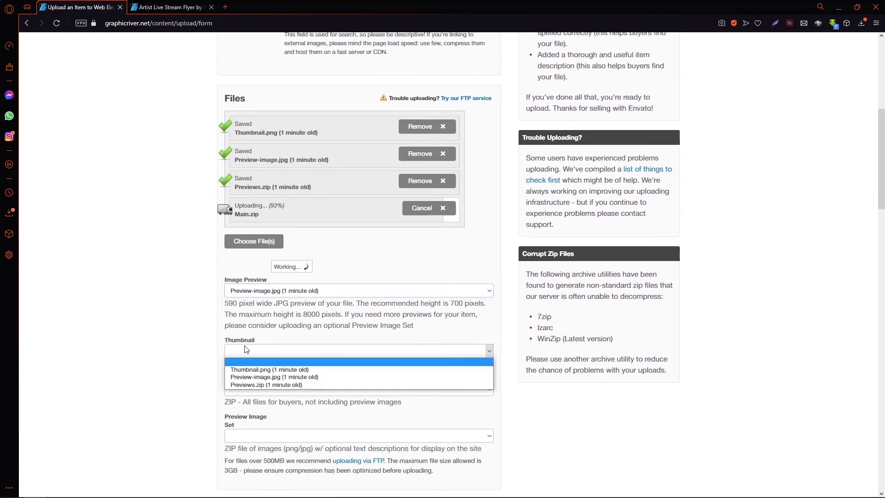
left_click(252, 370)
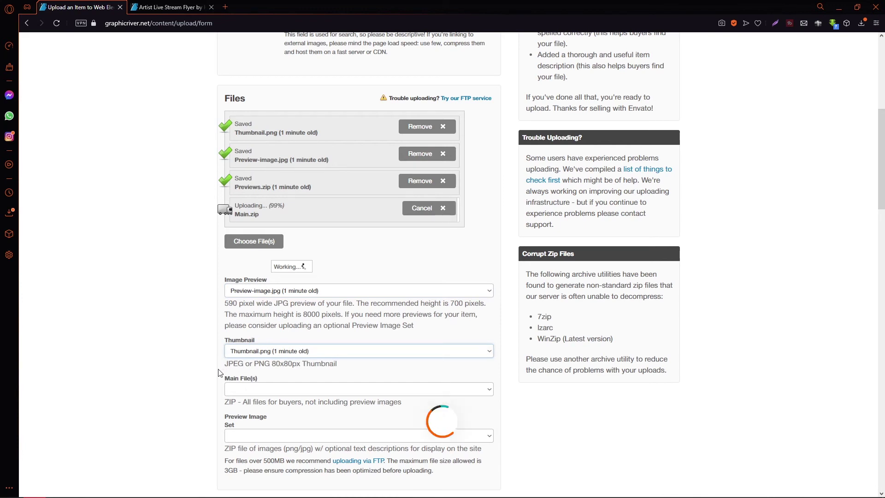
Step: Assign Previews.zip as the Preview Image Set and Main.zip as the Main File(s)
left_click(245, 435)
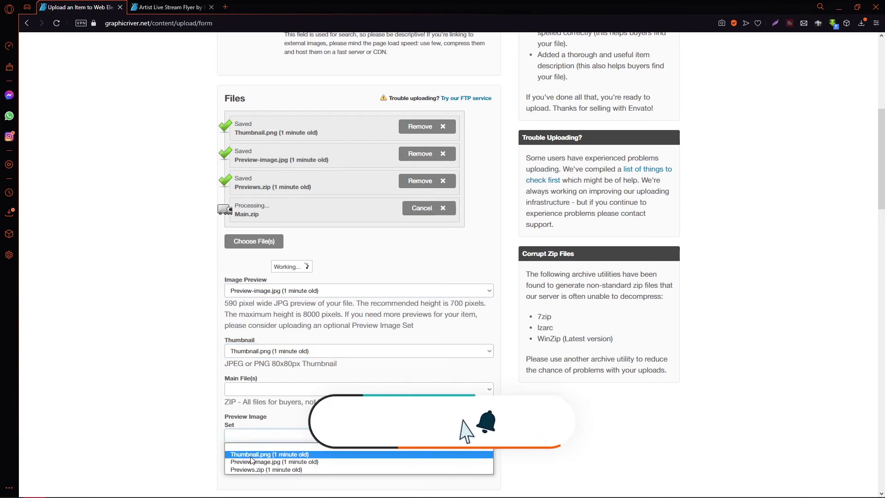
left_click(258, 470)
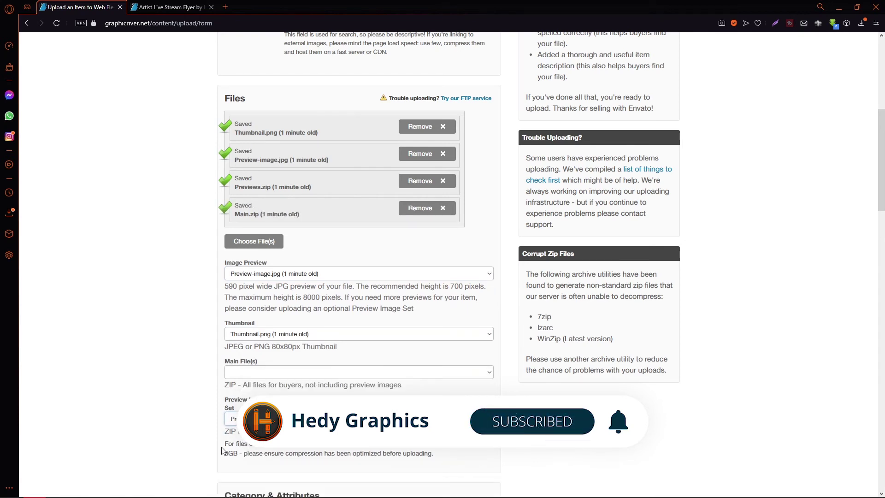
left_click(246, 373)
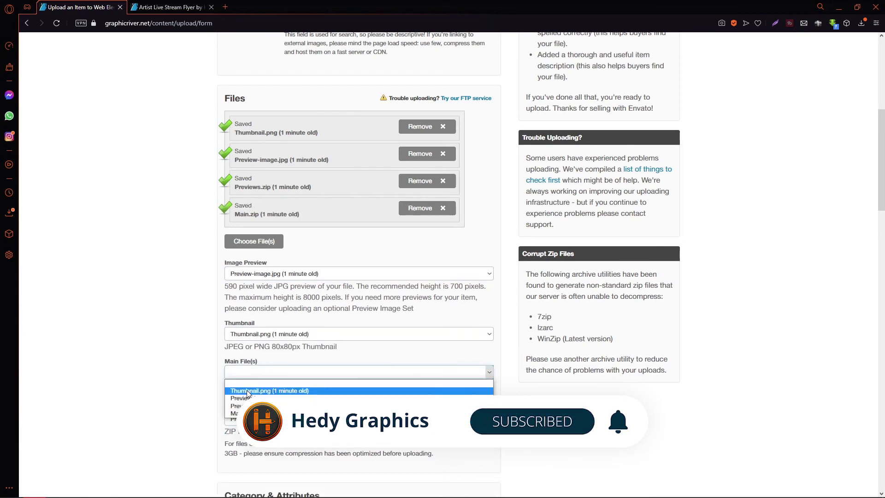
left_click(251, 414)
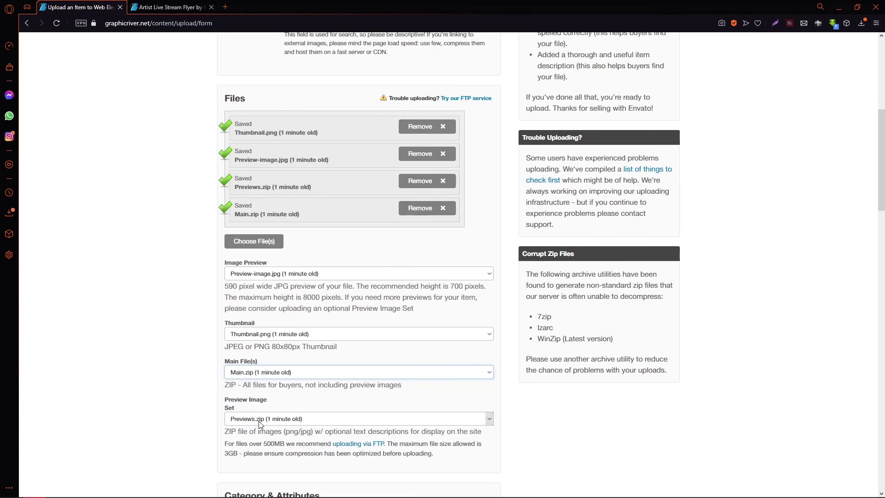
Step: Set the item's Category to Social Media and mark both High Resolution and Layered as Yes
scroll(269, 383, "up", 6)
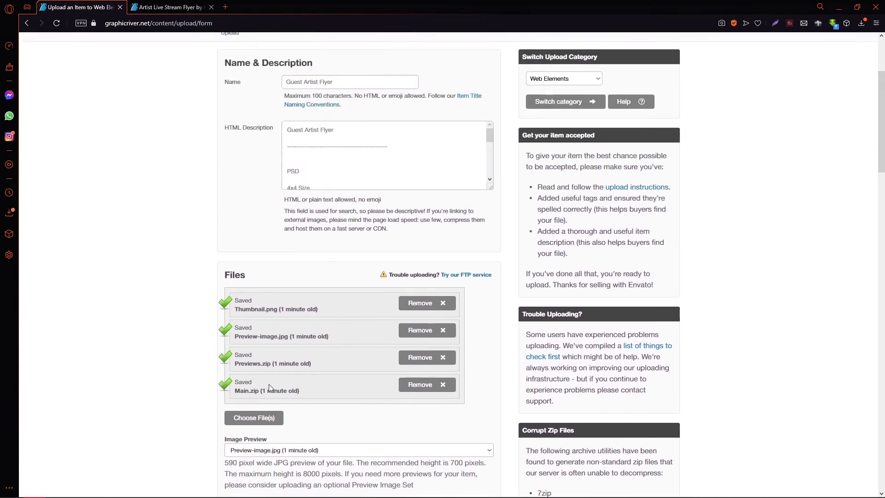
scroll(304, 313, "down", 10)
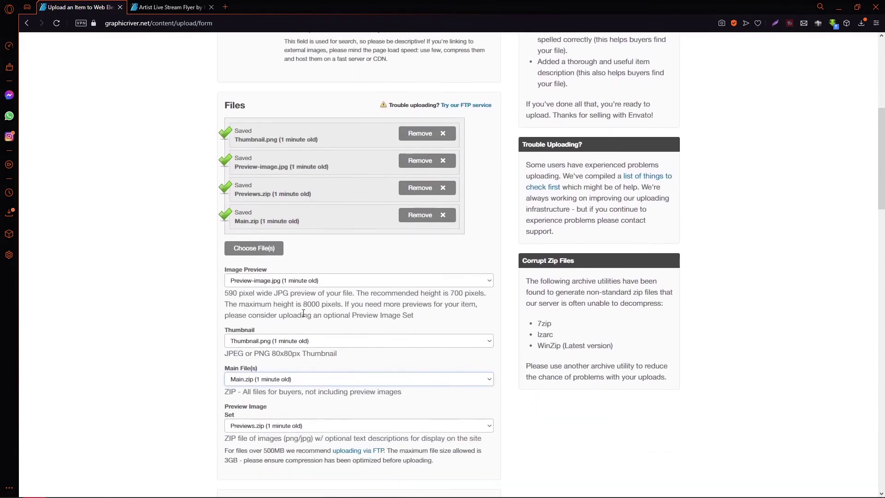
scroll(303, 314, "down", 1)
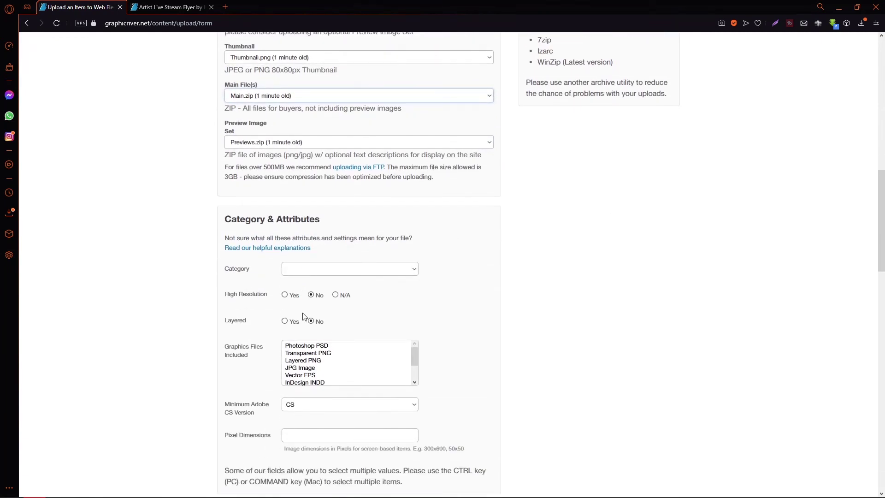
left_click(311, 269)
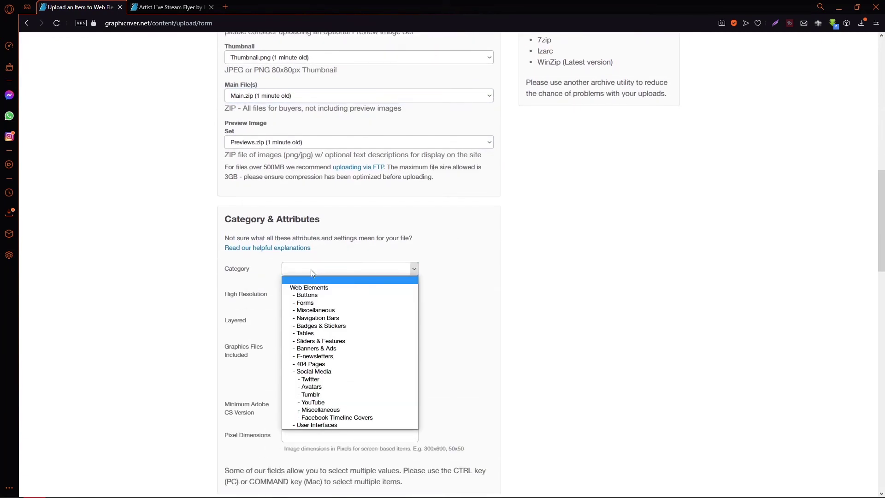
left_click(320, 372)
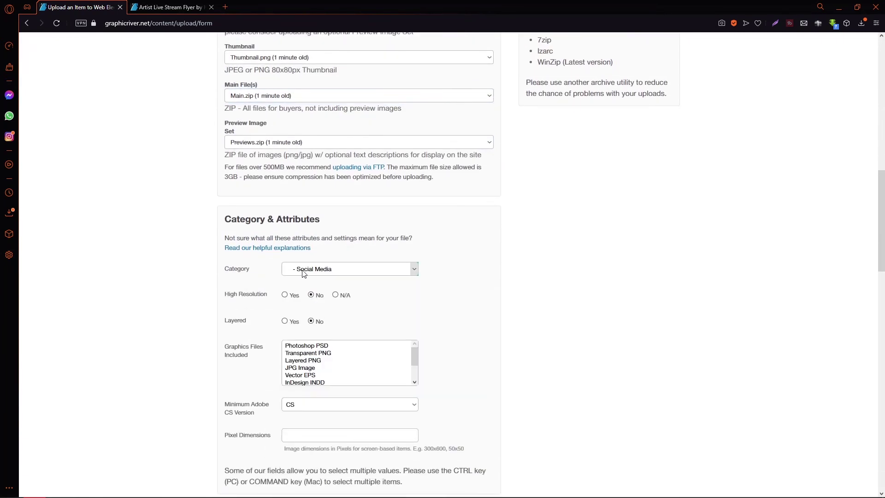
left_click(285, 295)
left_click(285, 321)
Step: Select Photoshop PSD as the only type under Graphics Files Included
scroll(402, 330, "down", 2)
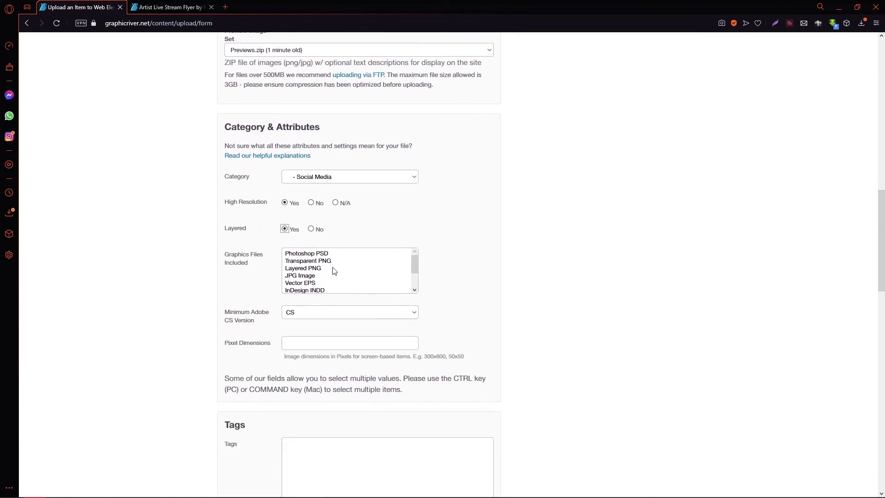
left_click(309, 255)
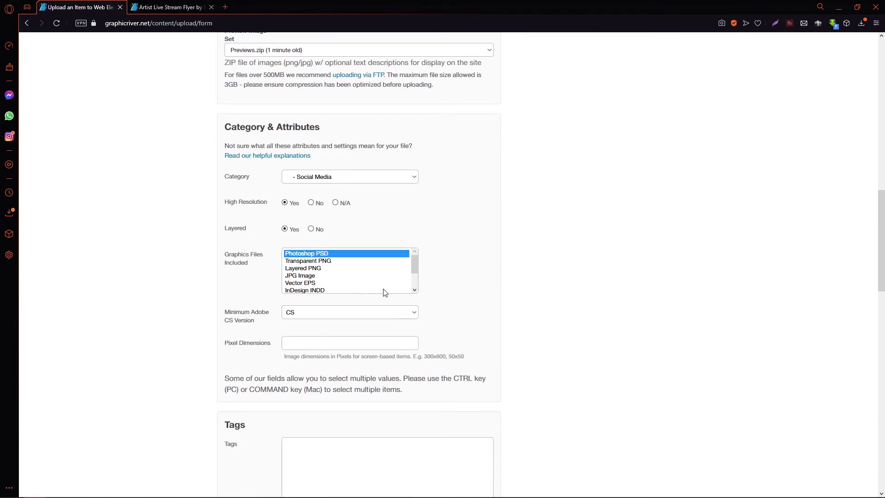
scroll(385, 292, "down", 2)
scroll(378, 293, "up", 2)
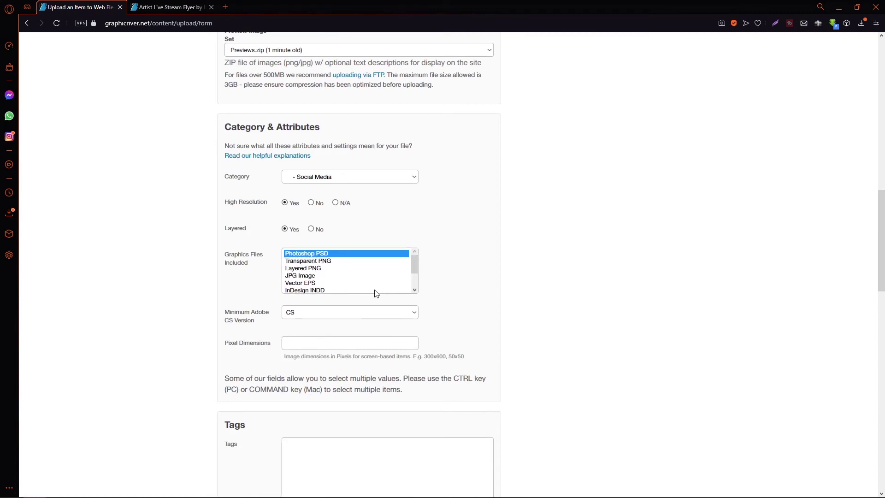
Step: Set the Minimum Adobe CS Version to CC and the Pixel Dimensions to 1275x1275
left_click(315, 315)
left_click(293, 378)
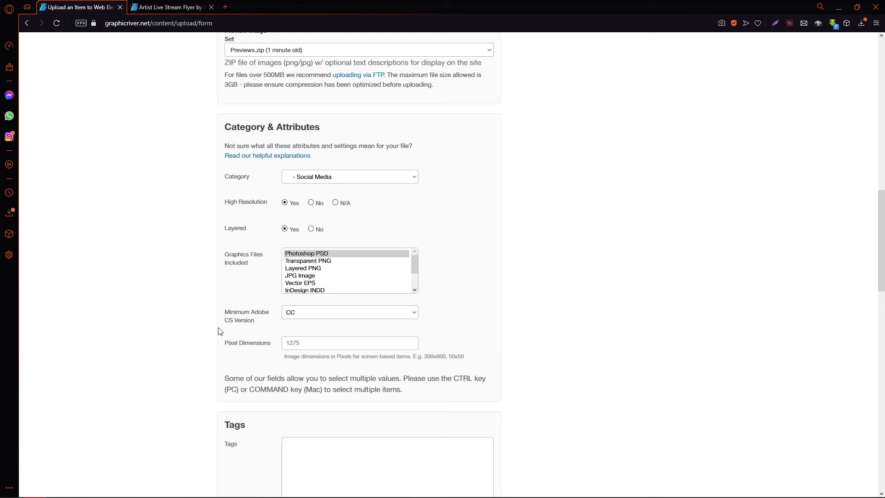
left_click(206, 330)
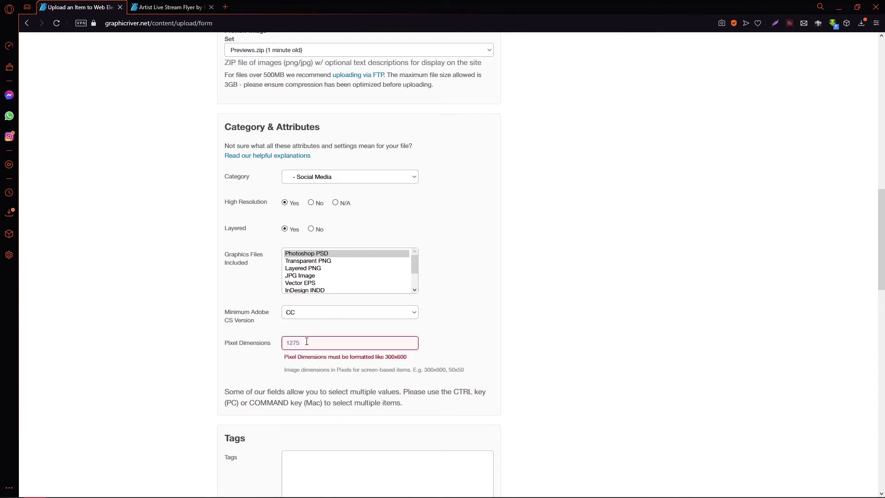
type("1275")
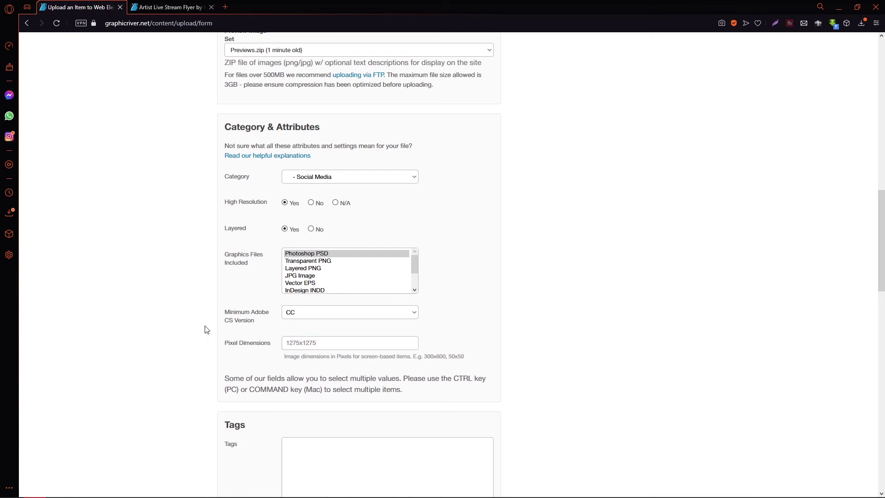
Step: Copy the tags from "abstract" through "party" on the existing Artist Live Stream Flyer item page, leaving out Stream2020
scroll(207, 329, "down", 4)
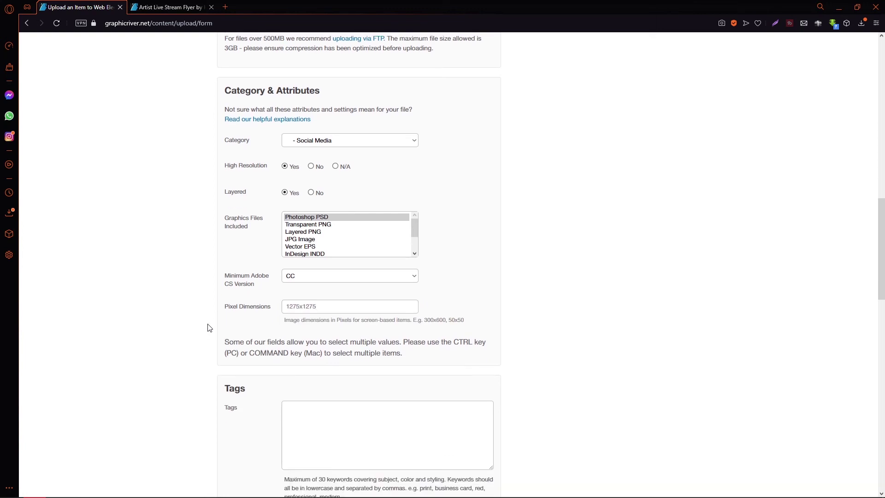
key("ctrl+Tab")
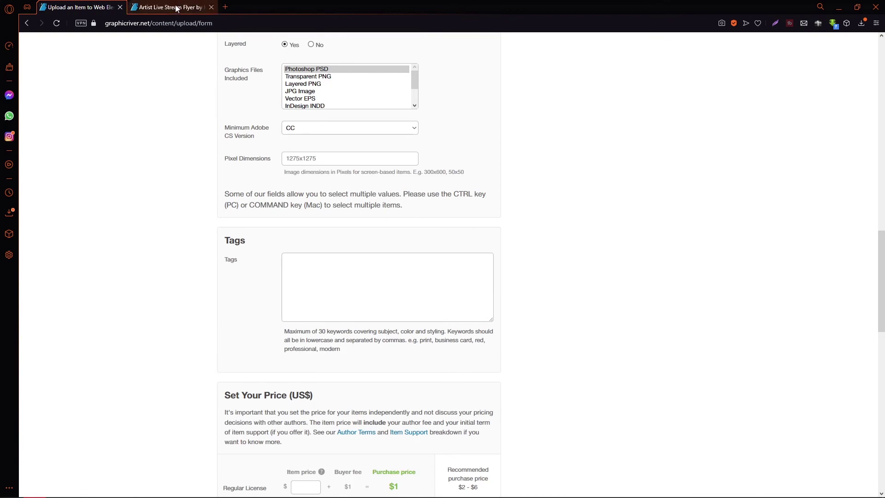
scroll(461, 338, "down", 5)
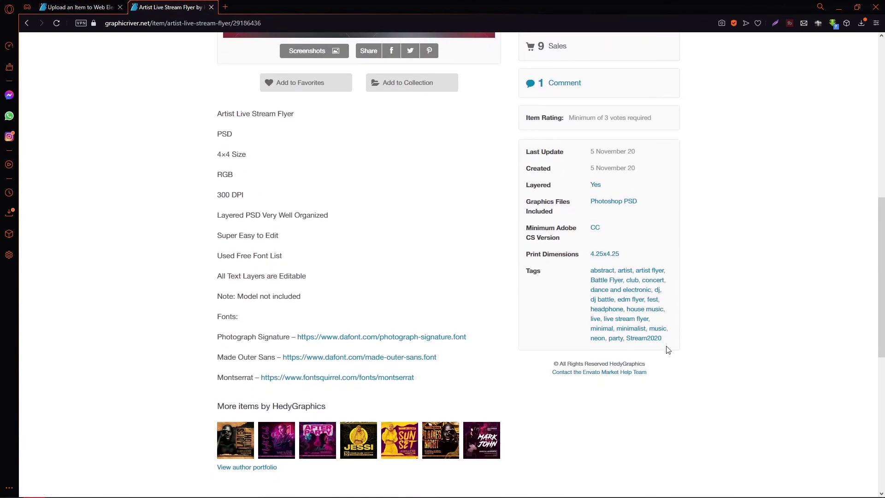
left_click_drag(669, 341, 627, 346)
key("ctrl+c")
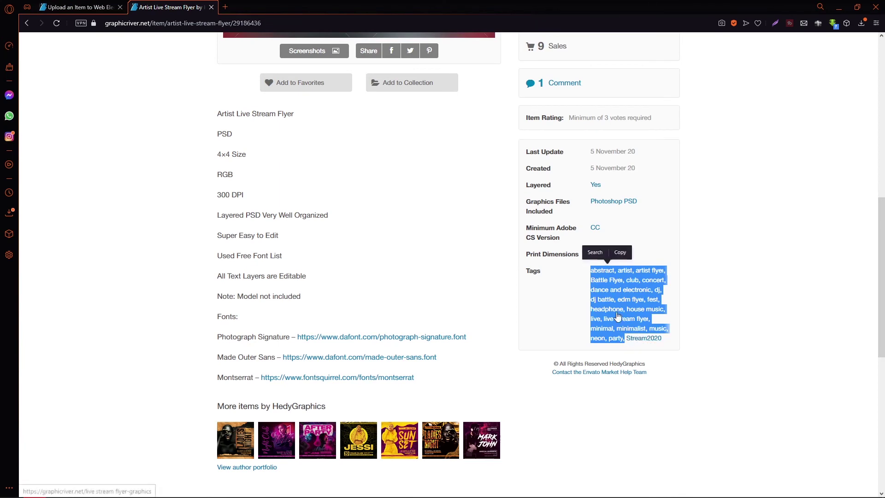
right_click(617, 293)
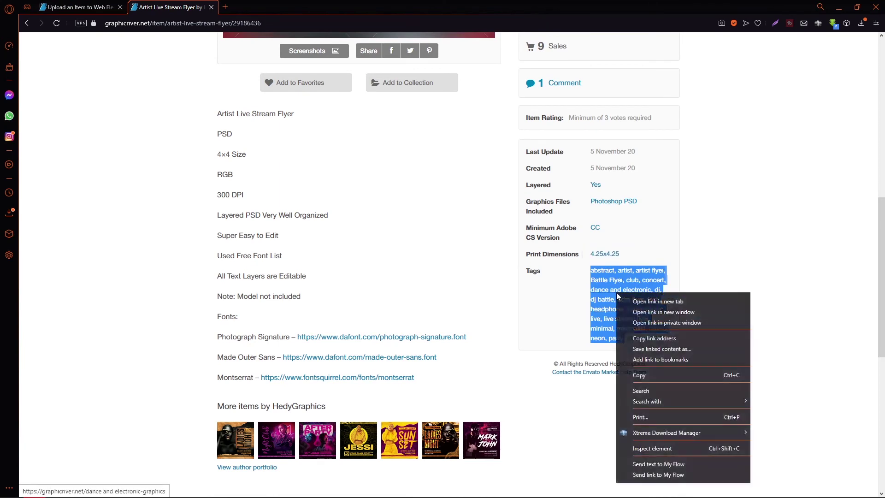
left_click(649, 375)
Step: Paste the copied tags into the Tags field of the item upload form
left_click(98, 9)
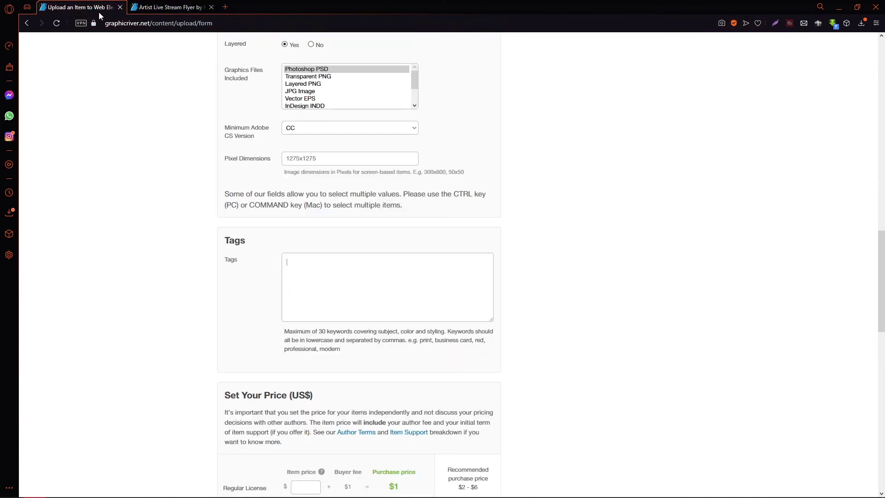
left_click(305, 269)
right_click(296, 264)
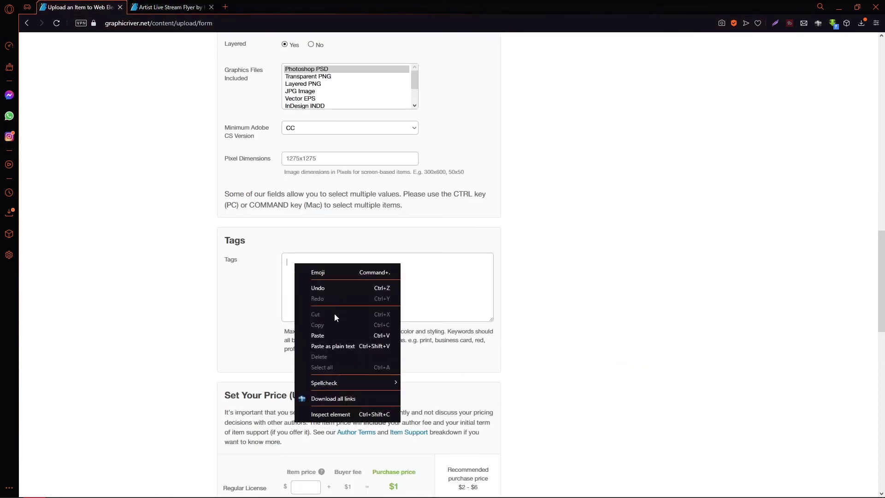
left_click(333, 336)
Step: Set the item price to $6 for the Regular License and $30 for the Extended License
scroll(241, 305, "down", 4)
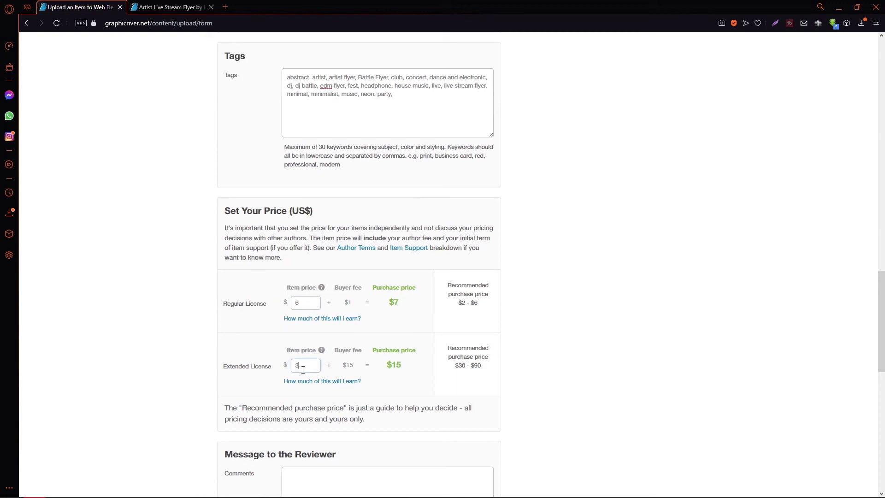
left_click(303, 369)
type("30")
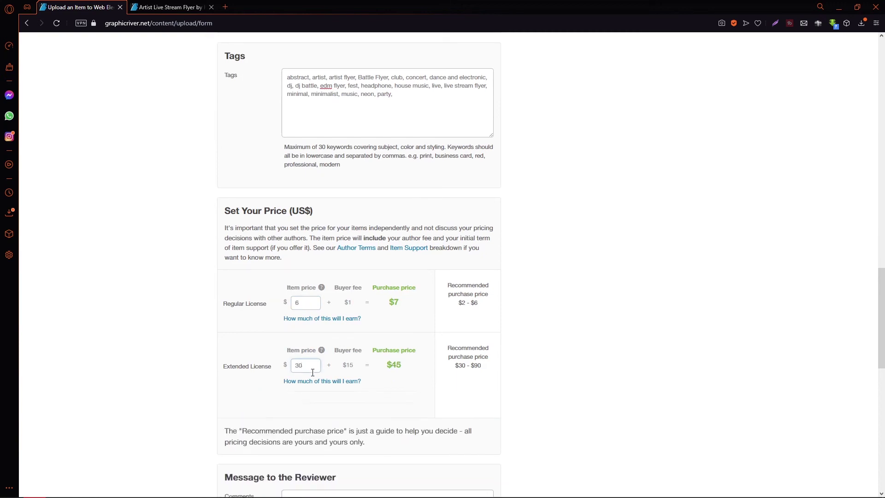
Step: Accept the declaration that all assets are licensed and the work may be sold on GraphicRiver
scroll(200, 339, "down", 4)
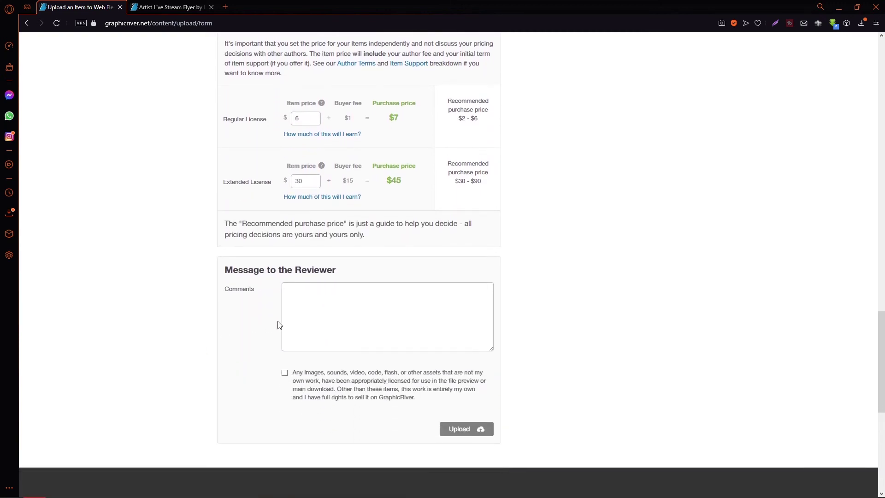
scroll(293, 293, "down", 1)
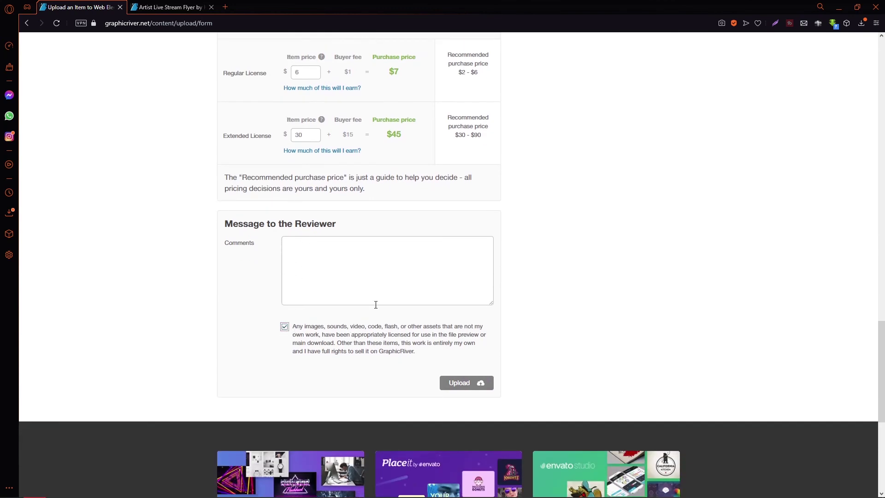
Step: Review the whole upload form, from name, description and files through attributes, tags and prices
scroll(376, 304, "up", 20)
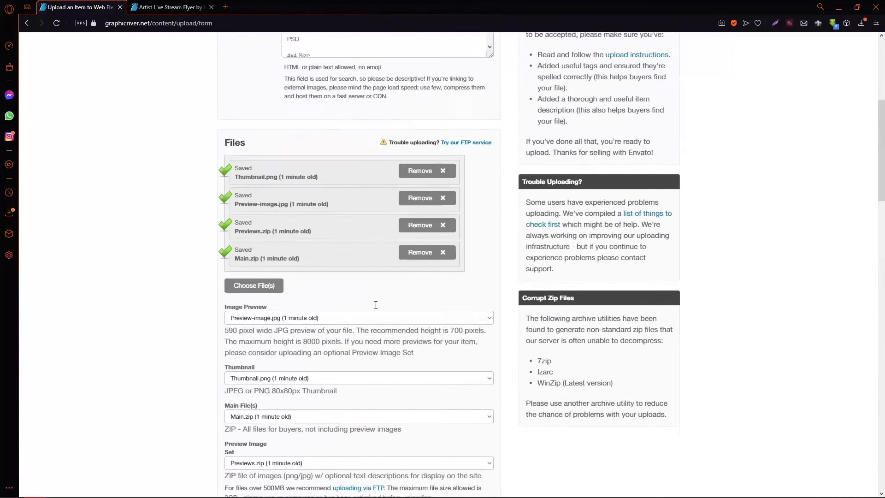
scroll(376, 304, "up", 6)
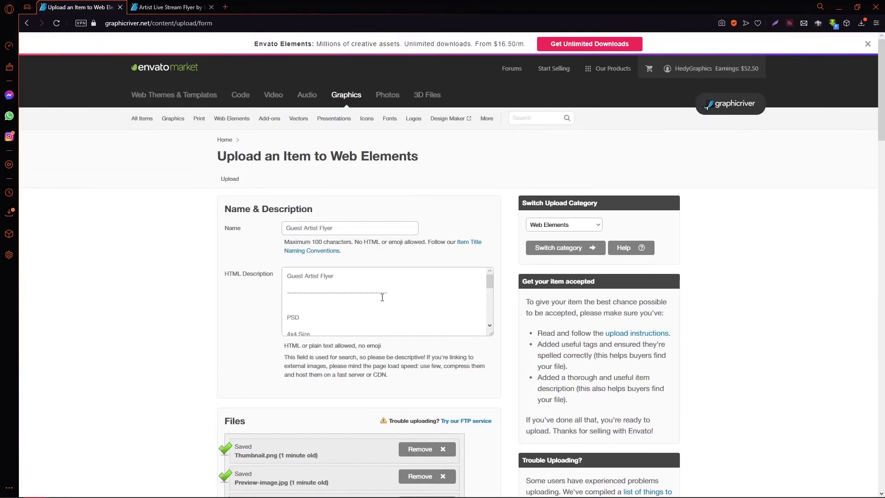
scroll(382, 297, "down", 1)
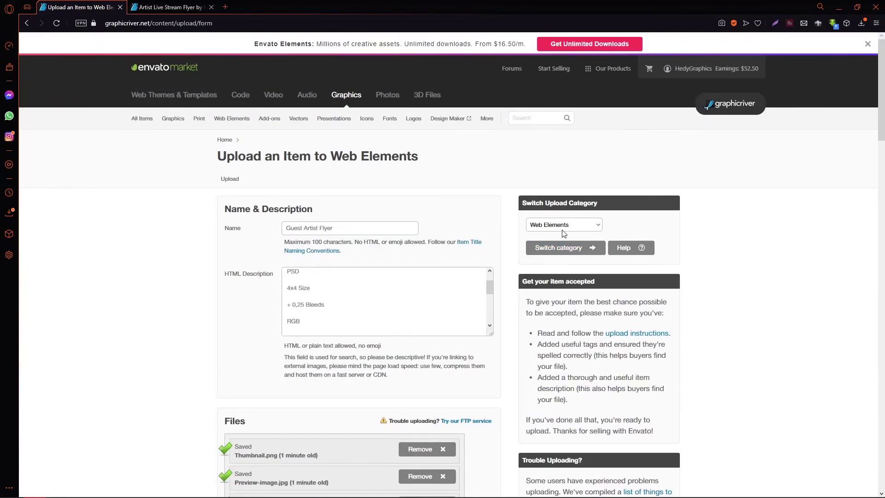
scroll(225, 256, "down", 8)
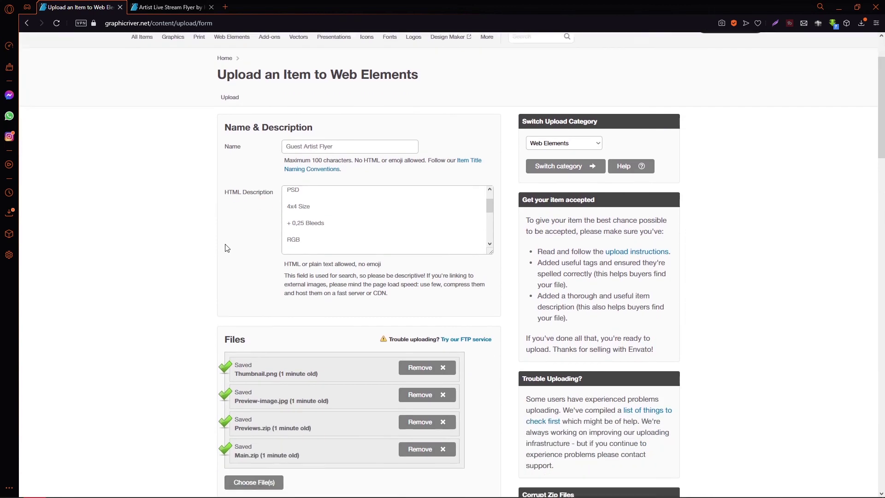
scroll(226, 260, "down", 1)
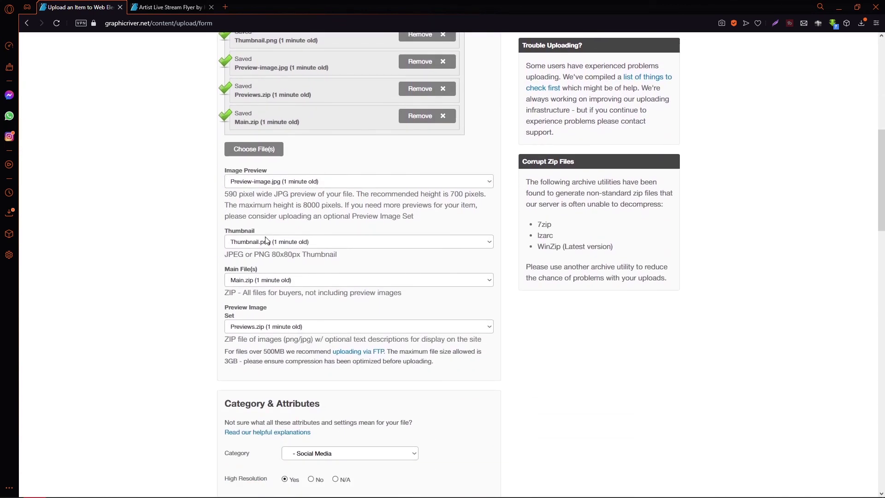
scroll(270, 271, "down", 5)
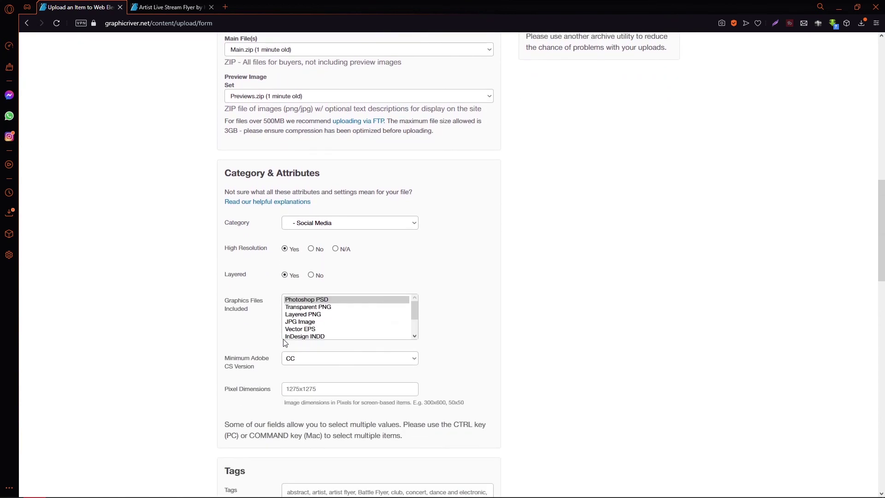
scroll(285, 339, "down", 2)
scroll(256, 349, "down", 5)
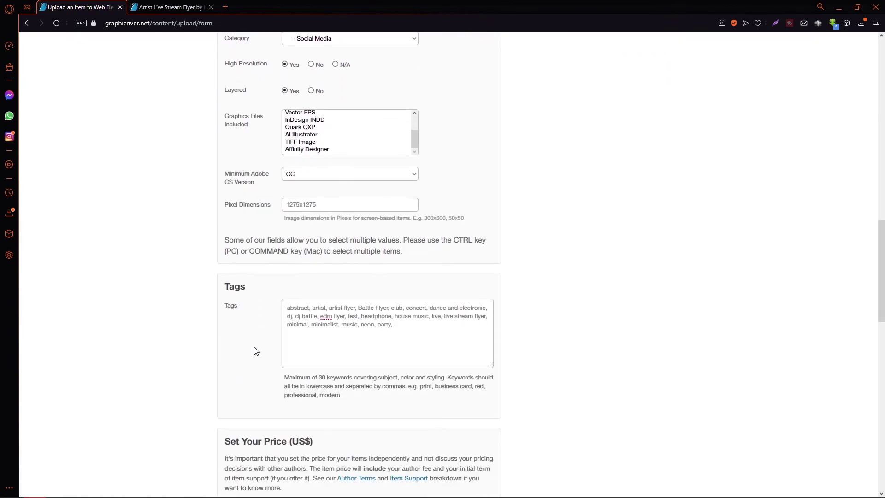
scroll(257, 349, "down", 10)
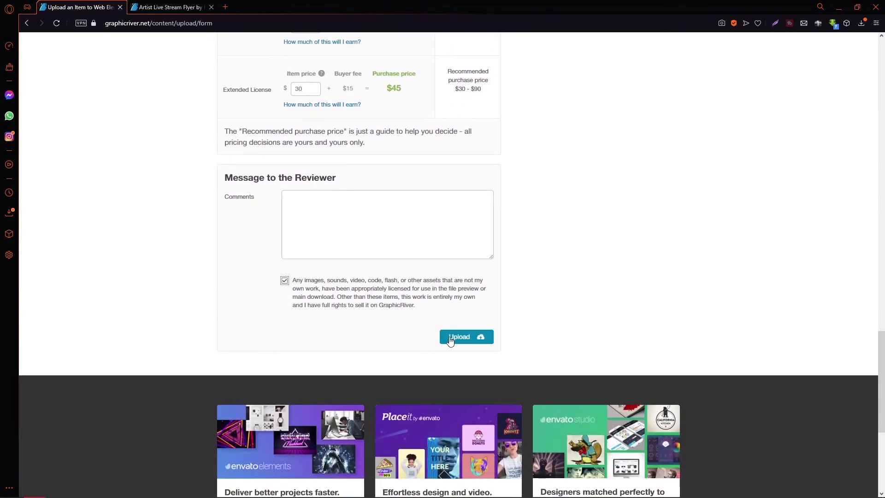
Step: Submit the completed item for review and look through the currently processing uploads on the author dashboard
left_click(450, 340)
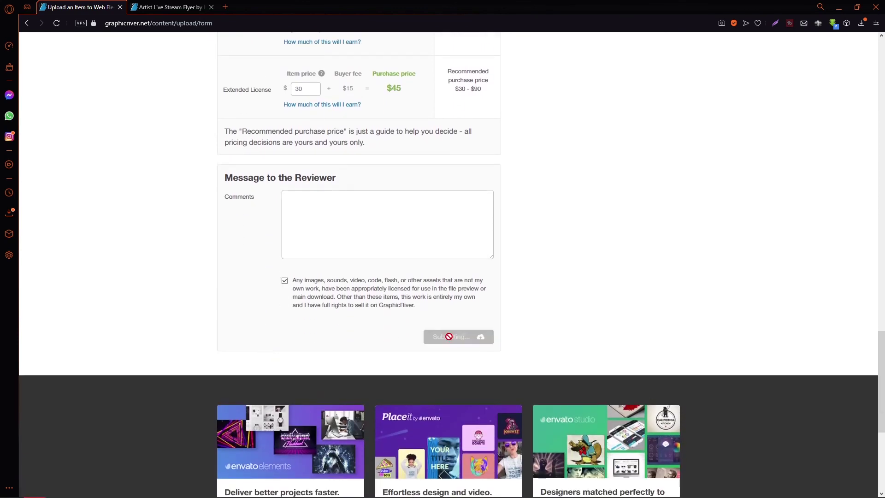
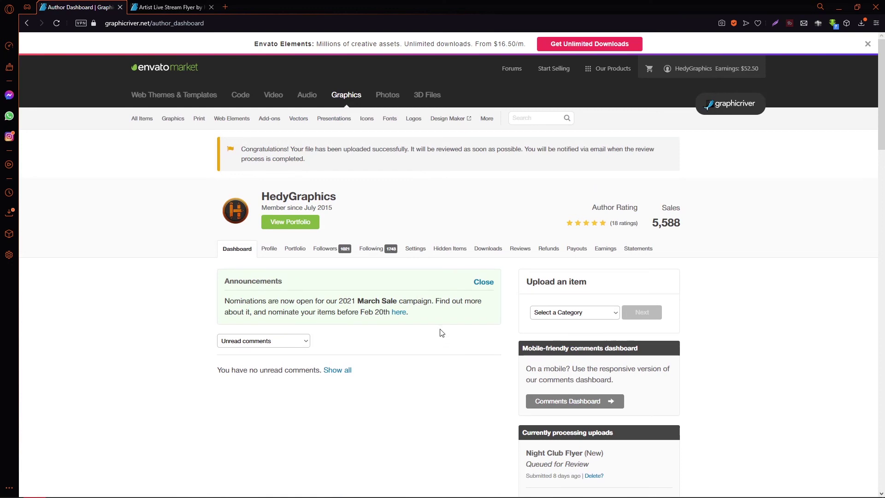
scroll(441, 333, "down", 1)
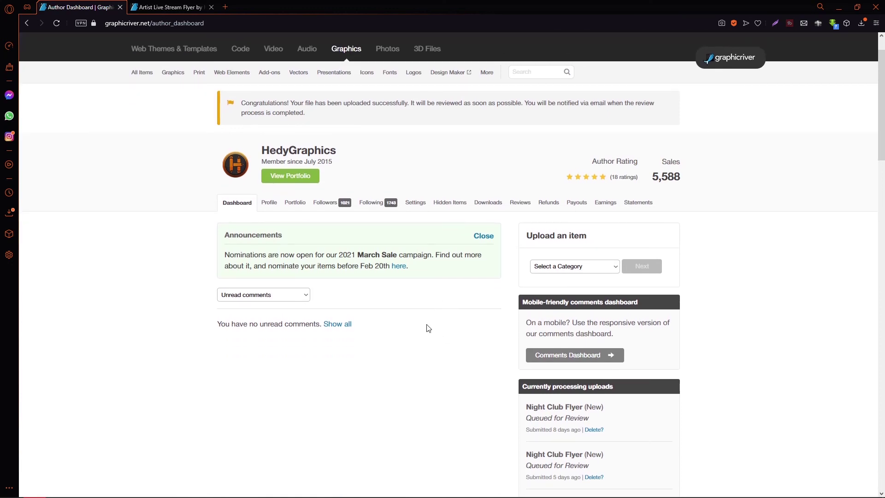
scroll(421, 289, "down", 8)
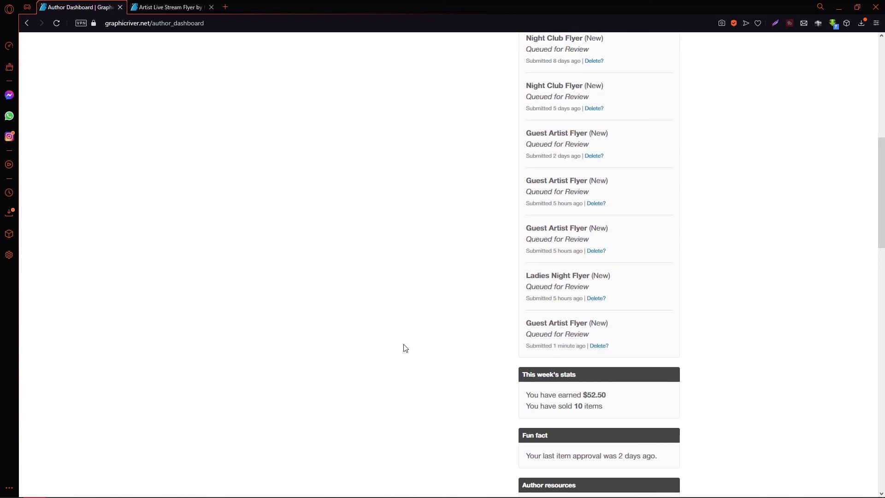
scroll(369, 353, "down", 7)
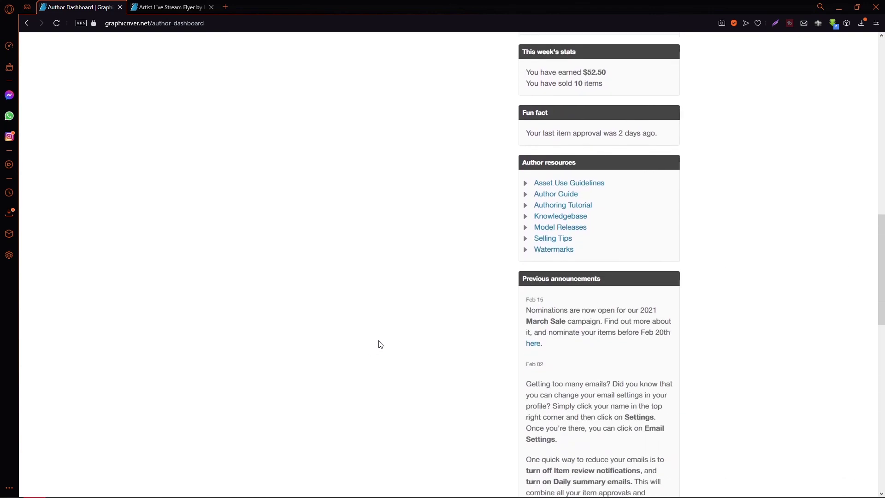